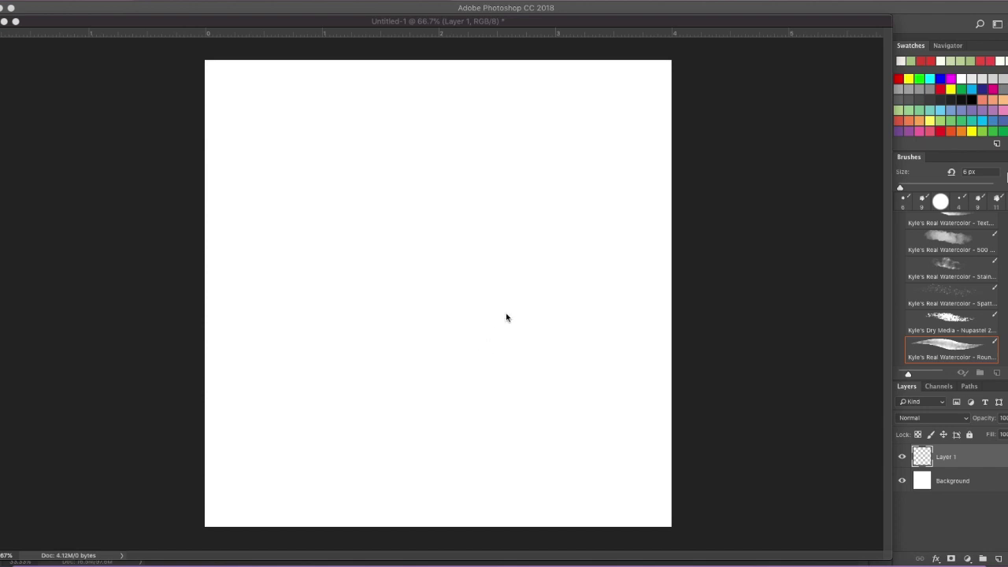
Set Layer 1's blending mode to Multiply and choose the Kyle's Drawing Box HB Pencil brush
{"action": "left_click", "coordinate": [579, 27]}
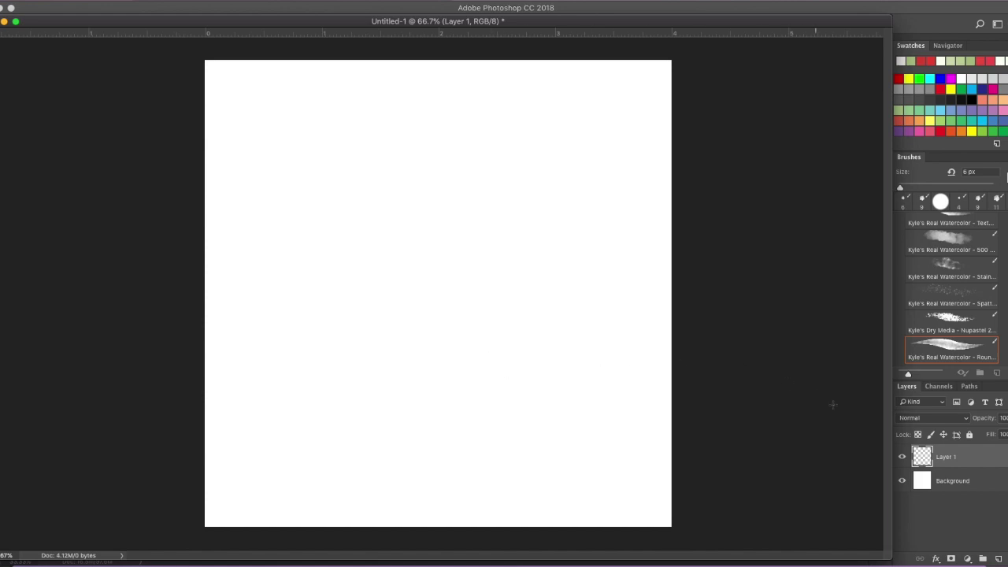
{"action": "left_click", "coordinate": [912, 418]}
{"action": "left_click", "coordinate": [914, 451]}
{"action": "scroll", "coordinate": [971, 350], "scroll_direction": "down", "scroll_amount": 1}
{"action": "left_click", "coordinate": [953, 347]}
Reposition the floating document window so that it no longer covers the brush options
{"action": "left_click_drag", "start_coordinate": [191, 23], "coordinate": [214, 17]}
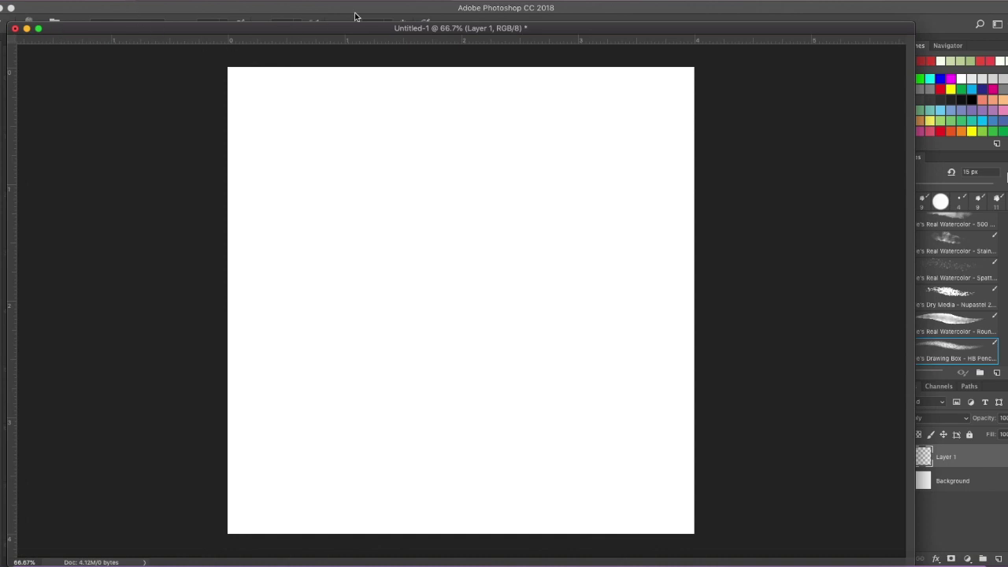
{"action": "left_click_drag", "start_coordinate": [572, 29], "coordinate": [568, 61]}
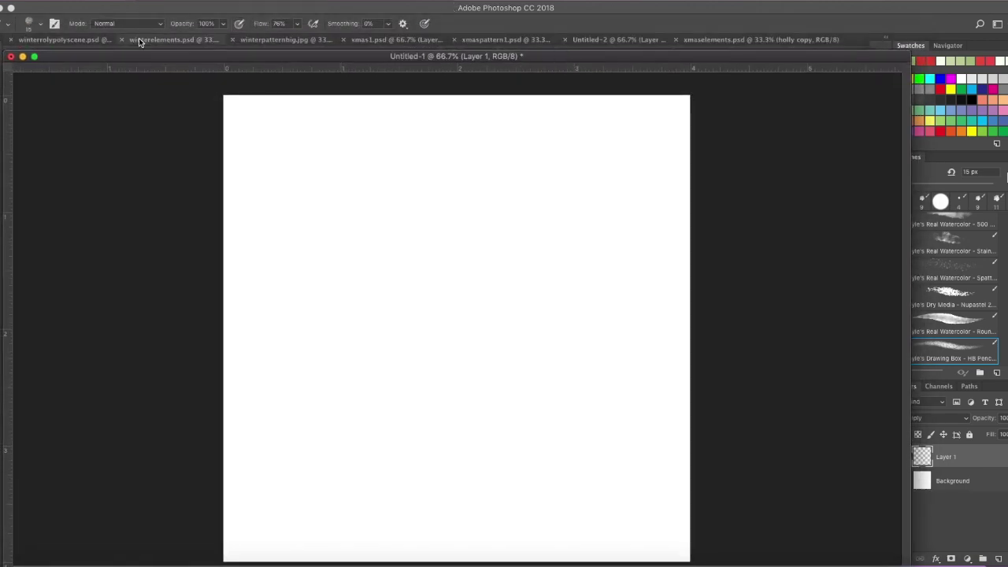
{"action": "left_click_drag", "start_coordinate": [221, 55], "coordinate": [205, 50]}
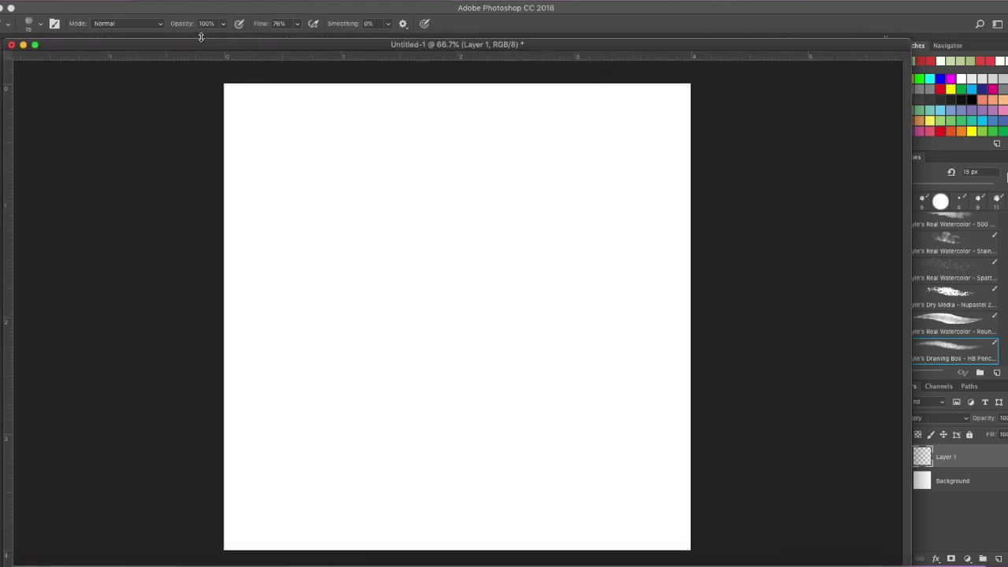
Configure the pencil brush with Multiply mode, 22% opacity and a 3 px size
{"action": "left_click", "coordinate": [126, 23]}
{"action": "left_click", "coordinate": [129, 73]}
{"action": "left_click", "coordinate": [225, 28]}
{"action": "left_click", "coordinate": [184, 38]}
{"action": "left_click", "coordinate": [37, 24]}
{"action": "left_click_drag", "start_coordinate": [49, 59], "coordinate": [47, 62]}
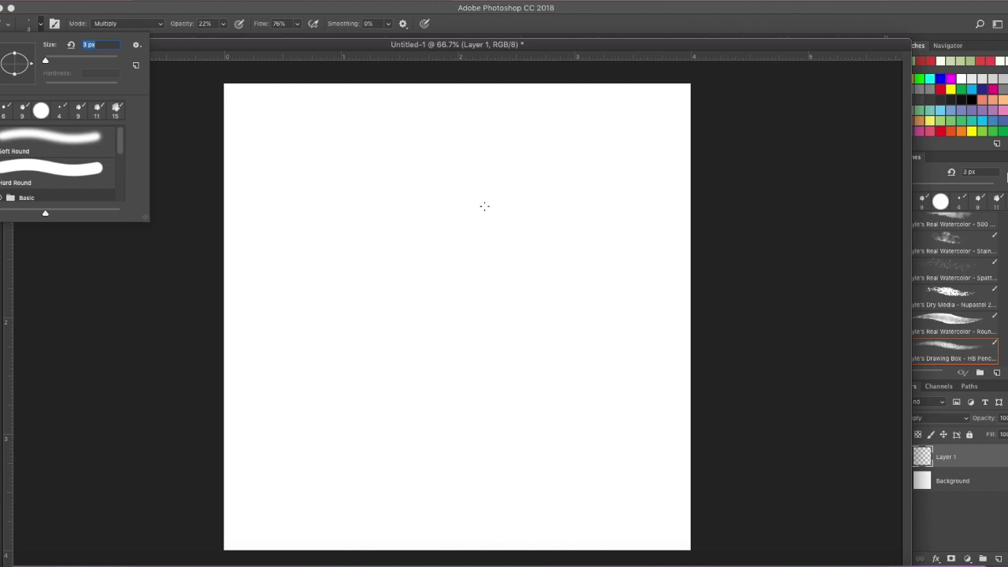
Set the foreground color to the warm gray #938783 for sketching
{"action": "left_click_drag", "start_coordinate": [551, 46], "coordinate": [548, 47]}
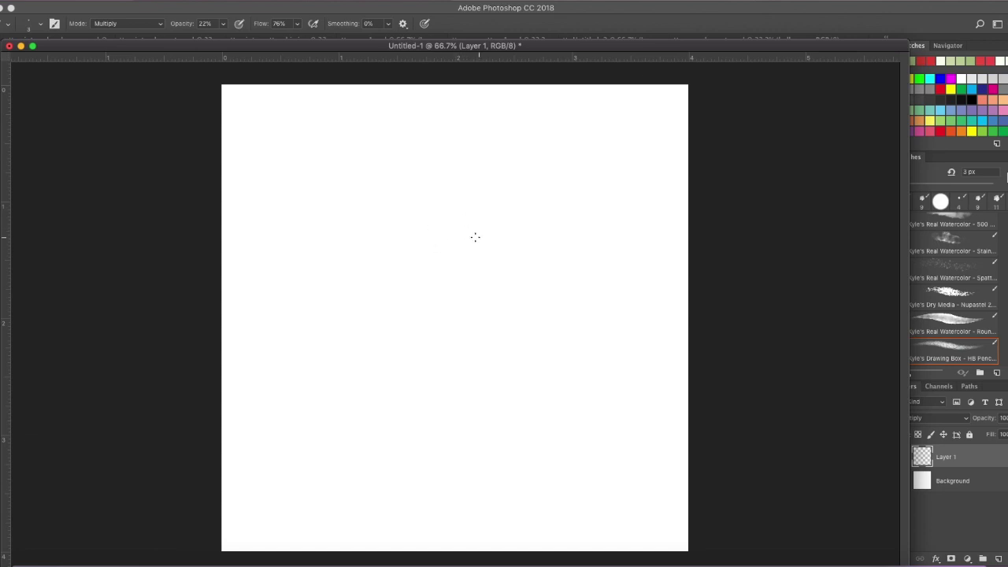
{"action": "left_click", "coordinate": [477, 211]}
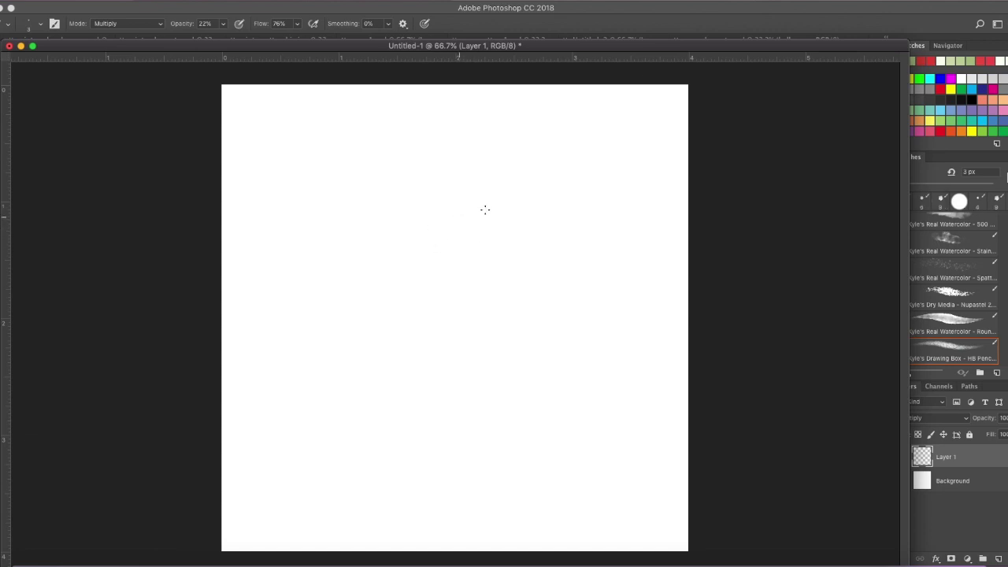
{"action": "left_click", "coordinate": [1, 388]}
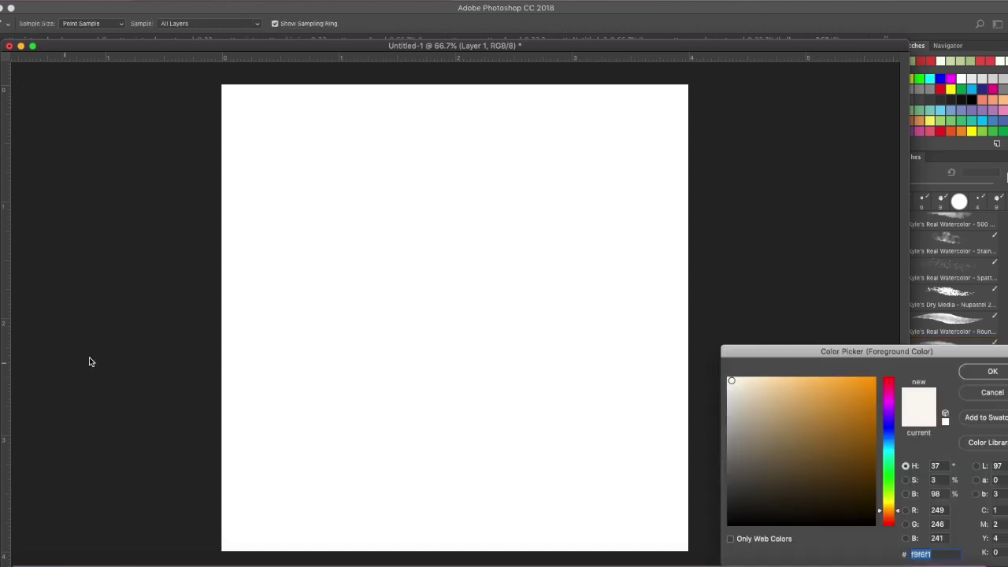
{"action": "left_click", "coordinate": [888, 521]}
{"action": "left_click_drag", "start_coordinate": [751, 450], "coordinate": [743, 439]}
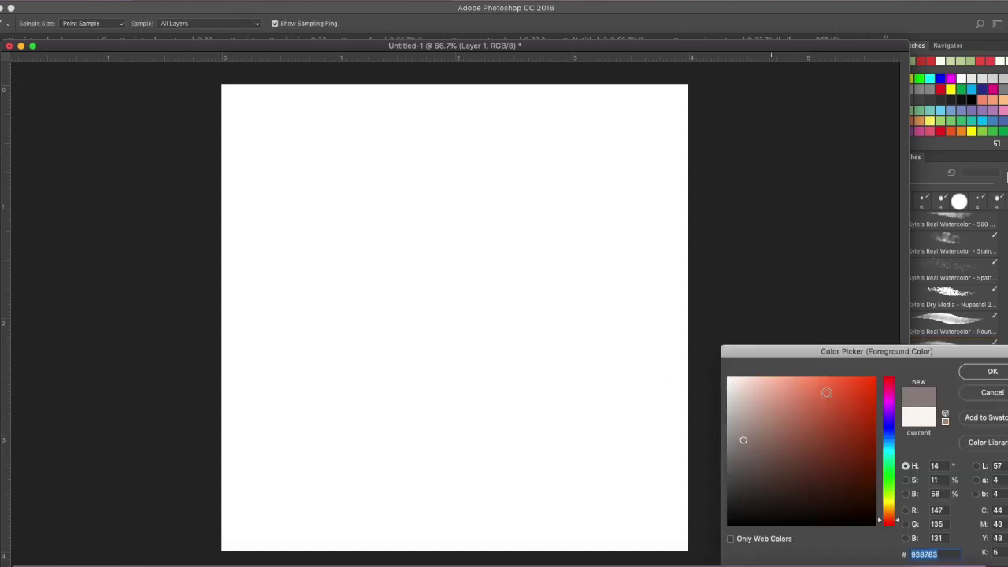
{"action": "left_click", "coordinate": [992, 370]}
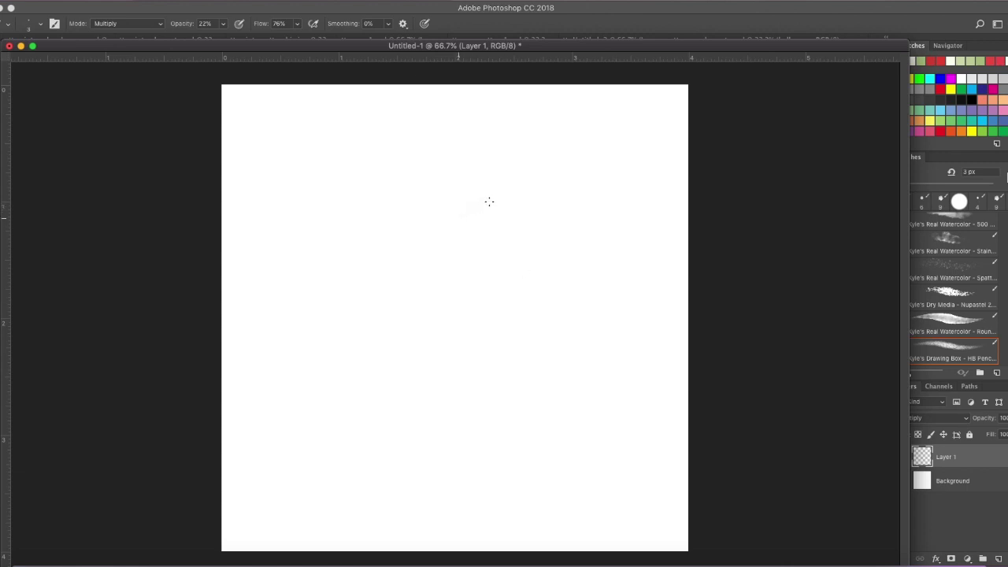
Raise the brush opacity to 39% and sketch a wide rounded head slightly above the middle of the canvas
{"action": "left_click", "coordinate": [224, 24]}
{"action": "left_click_drag", "start_coordinate": [222, 37], "coordinate": [243, 39]}
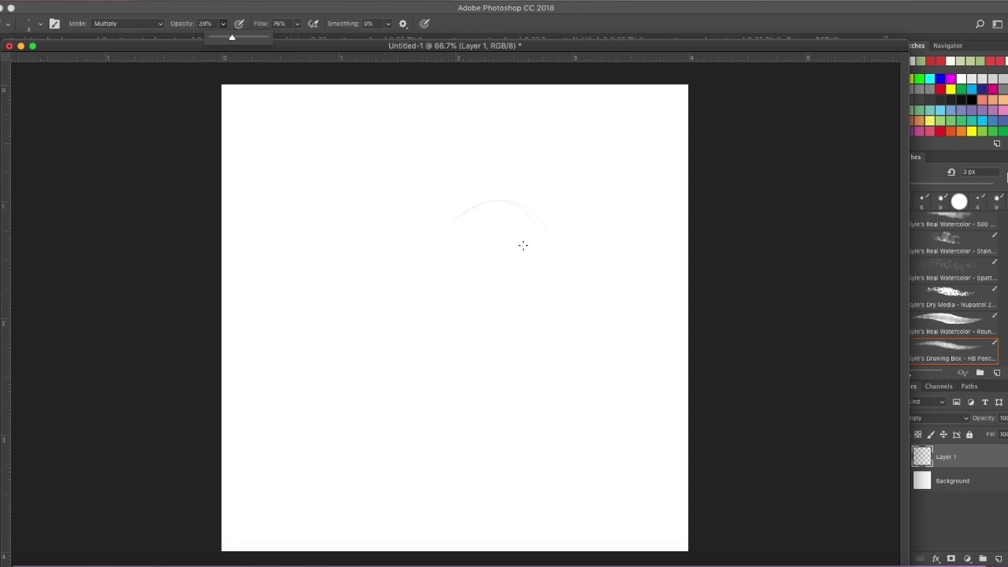
{"action": "mouse_move", "coordinate": [456, 220]}
{"action": "left_mouse_down"}
{"action": "mouse_move", "coordinate": [484, 204]}
{"action": "mouse_move", "coordinate": [466, 216]}
{"action": "mouse_move", "coordinate": [479, 206]}
{"action": "mouse_move", "coordinate": [526, 218]}
{"action": "left_mouse_up"}
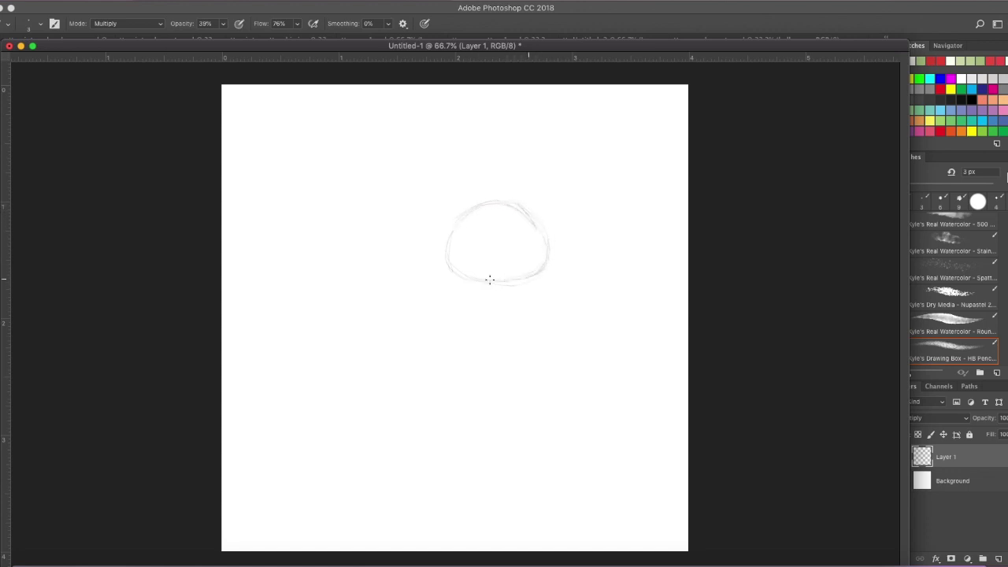
{"action": "left_click_drag", "start_coordinate": [451, 267], "coordinate": [511, 282]}
Sketch a pear-shaped body under the head with two small round feet and two curled front paws
{"action": "left_click_drag", "start_coordinate": [451, 387], "coordinate": [465, 398]}
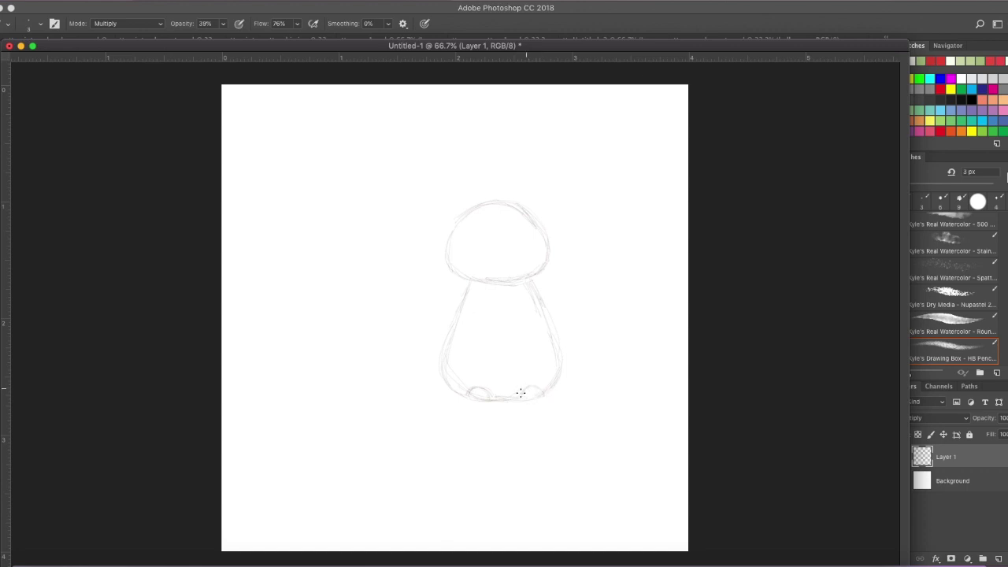
{"action": "left_click_drag", "start_coordinate": [527, 400], "coordinate": [545, 396]}
{"action": "left_click_drag", "start_coordinate": [528, 323], "coordinate": [541, 314]}
{"action": "left_click_drag", "start_coordinate": [493, 307], "coordinate": [496, 299]}
{"action": "left_click_drag", "start_coordinate": [512, 305], "coordinate": [517, 303]}
{"action": "left_click_drag", "start_coordinate": [445, 370], "coordinate": [456, 394]}
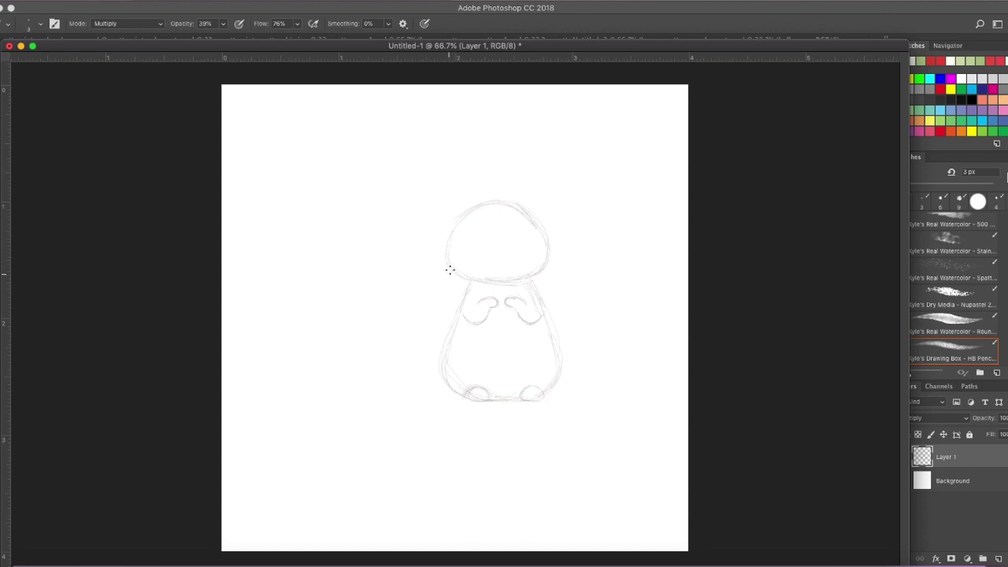
Sketch long drooping ears down both sides of the body and draw the inner edges framing the face
{"action": "left_click_drag", "start_coordinate": [448, 280], "coordinate": [428, 325]}
{"action": "left_click_drag", "start_coordinate": [561, 304], "coordinate": [564, 315]}
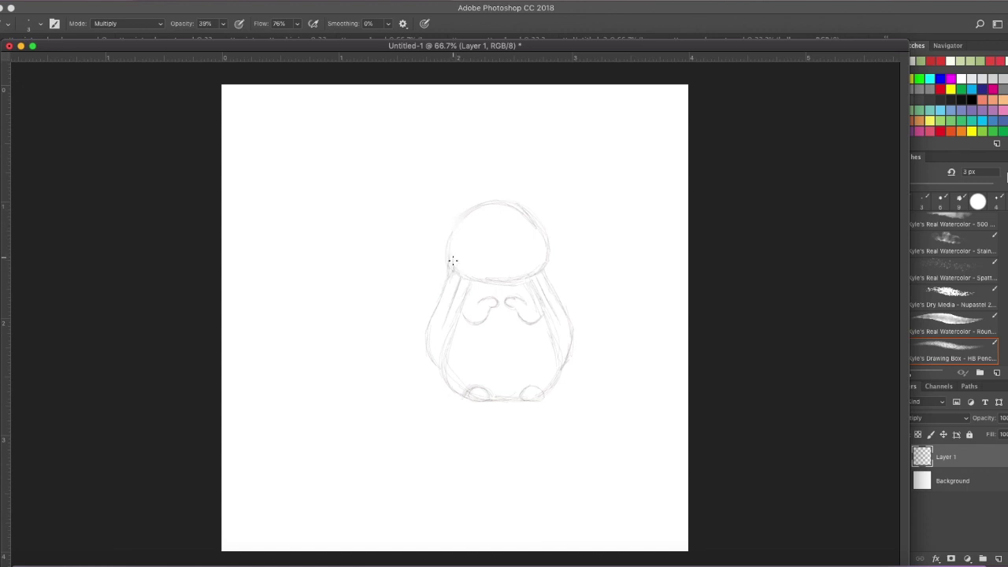
{"action": "left_click_drag", "start_coordinate": [456, 224], "coordinate": [447, 259]}
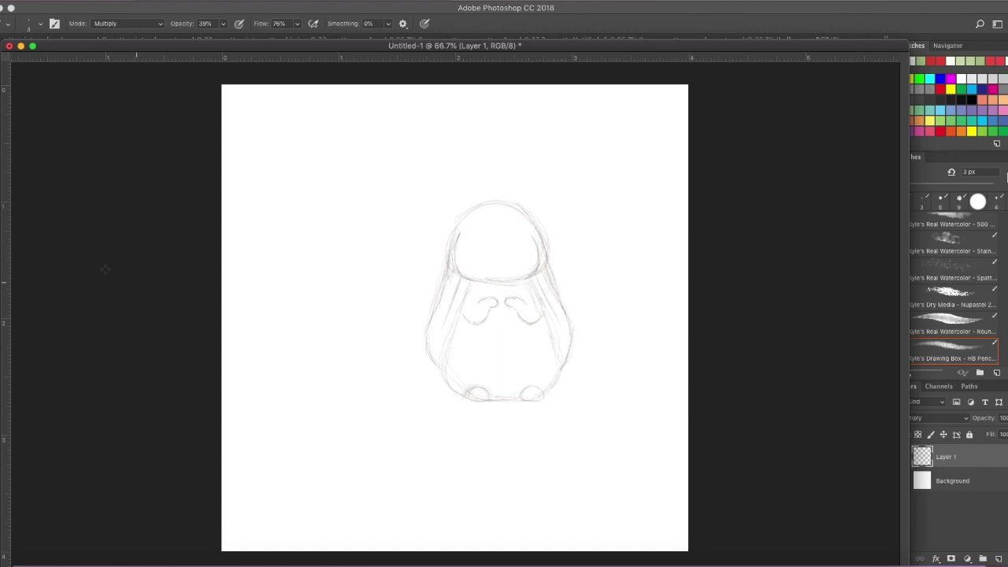
Erase the stray lines where the rabbit's head overlaps its ears, using an 11 px Soft Round eraser
{"action": "key", "text": "e"}
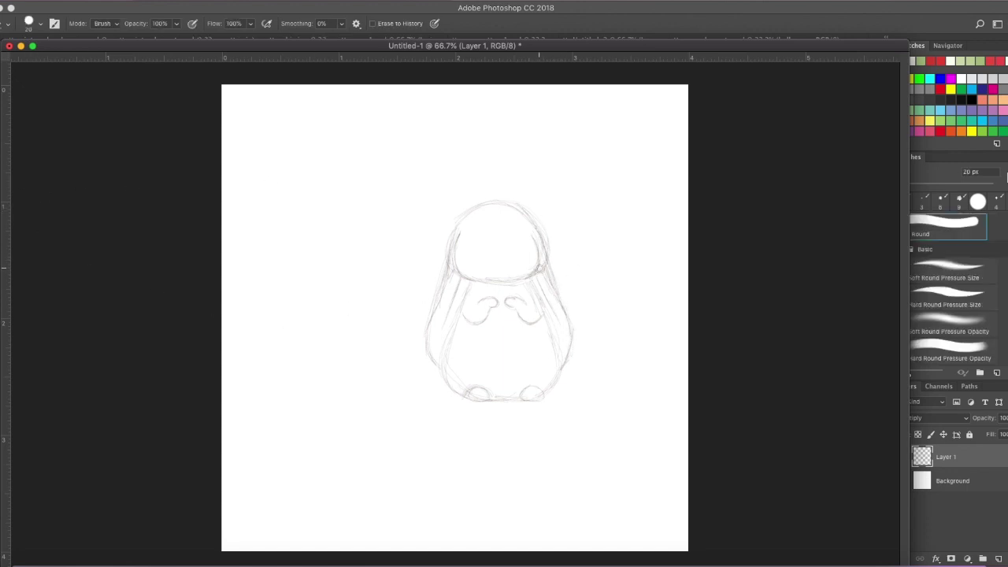
{"action": "left_click", "coordinate": [36, 23]}
{"action": "left_click_drag", "start_coordinate": [52, 61], "coordinate": [48, 60]}
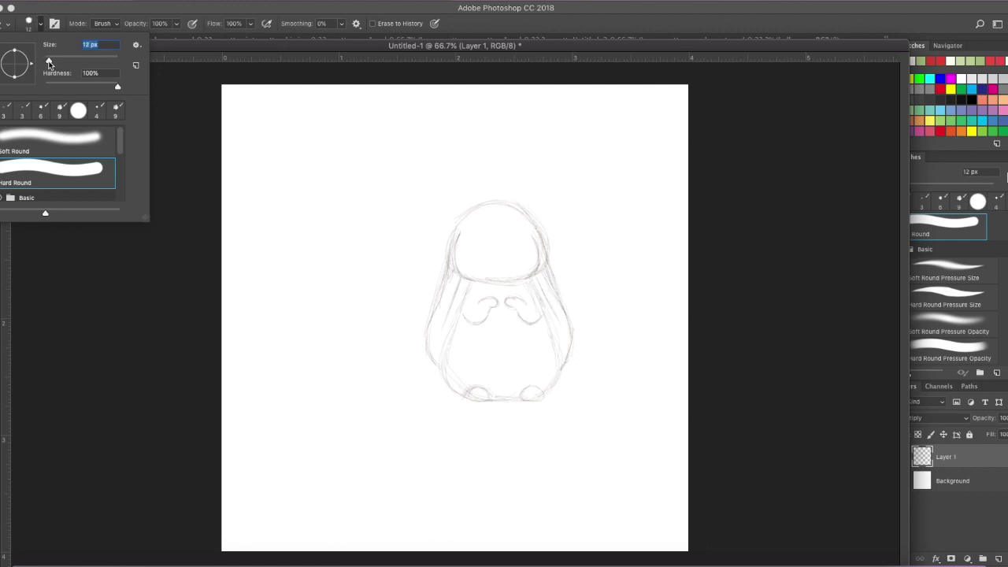
{"action": "left_click", "coordinate": [58, 146]}
{"action": "left_click", "coordinate": [451, 272]}
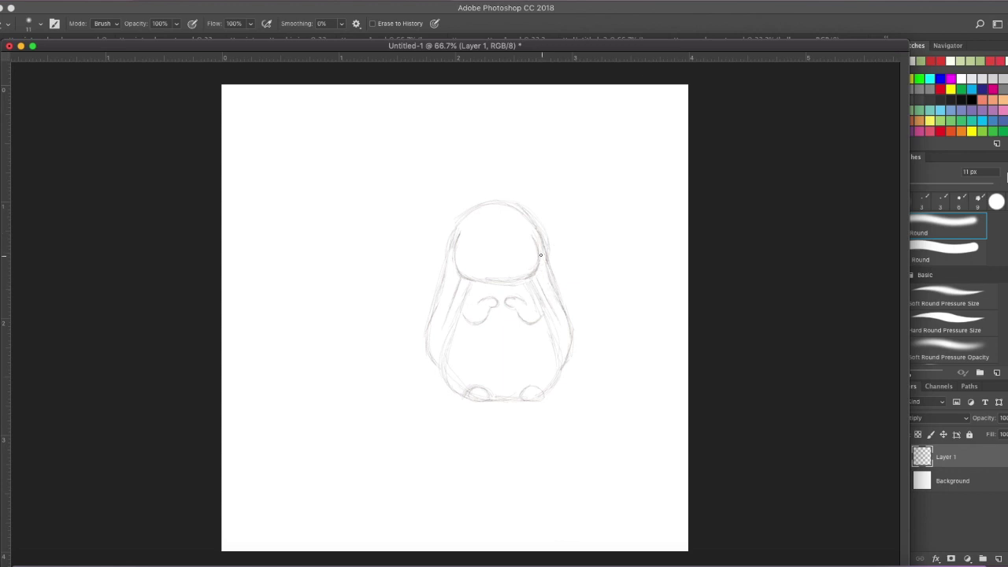
{"action": "left_click_drag", "start_coordinate": [544, 237], "coordinate": [550, 249]}
Sketch a broken eggshell to the left of the rabbit with the pencil brush, adding a jagged rim and zigzag cracks
{"action": "key", "text": "b"}
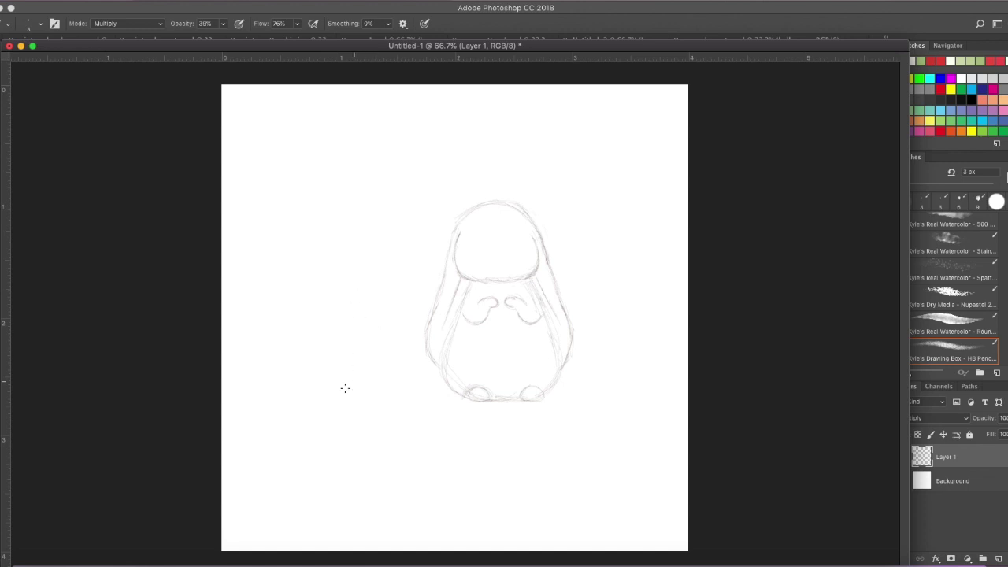
{"action": "left_click_drag", "start_coordinate": [326, 359], "coordinate": [370, 394]}
{"action": "left_click_drag", "start_coordinate": [399, 392], "coordinate": [414, 353]}
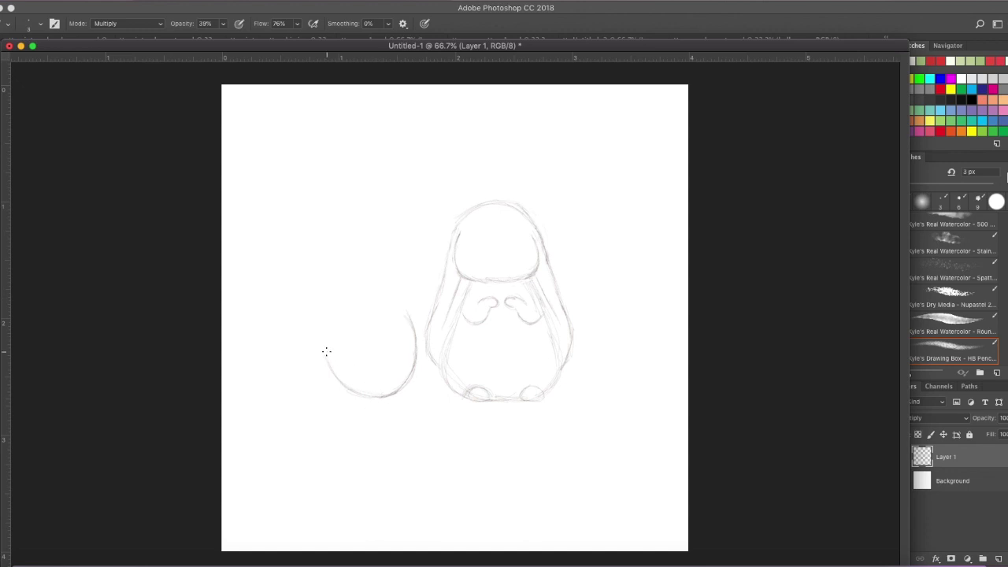
{"action": "mouse_move", "coordinate": [330, 354]}
{"action": "left_mouse_down"}
{"action": "mouse_move", "coordinate": [358, 363]}
{"action": "mouse_move", "coordinate": [361, 349]}
{"action": "left_mouse_up"}
{"action": "left_click_drag", "start_coordinate": [382, 331], "coordinate": [397, 339]}
{"action": "left_click_drag", "start_coordinate": [399, 315], "coordinate": [398, 337]}
{"action": "mouse_move", "coordinate": [404, 354]}
{"action": "left_mouse_down"}
{"action": "mouse_move", "coordinate": [367, 371]}
{"action": "mouse_move", "coordinate": [361, 363]}
{"action": "mouse_move", "coordinate": [380, 382]}
{"action": "mouse_move", "coordinate": [364, 365]}
{"action": "left_mouse_up"}
{"action": "left_click_drag", "start_coordinate": [376, 373], "coordinate": [380, 381]}
{"action": "left_click_drag", "start_coordinate": [354, 362], "coordinate": [368, 367]}
Sketch a chick emerging from the eggshell with a round head, small body, outstretched wings and oval beak
{"action": "left_click_drag", "start_coordinate": [337, 302], "coordinate": [358, 279]}
{"action": "left_click_drag", "start_coordinate": [384, 320], "coordinate": [367, 323]}
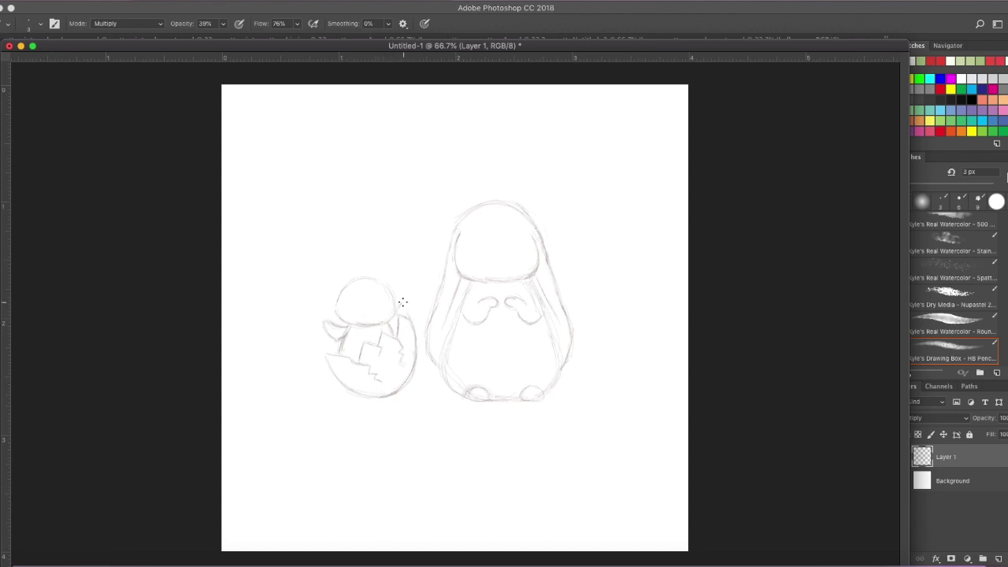
{"action": "left_click_drag", "start_coordinate": [406, 316], "coordinate": [403, 306]}
Draw the chick's oval eyes and short eyebrows, and darken the lower edge of its beak
{"action": "key", "text": "super+plus"}
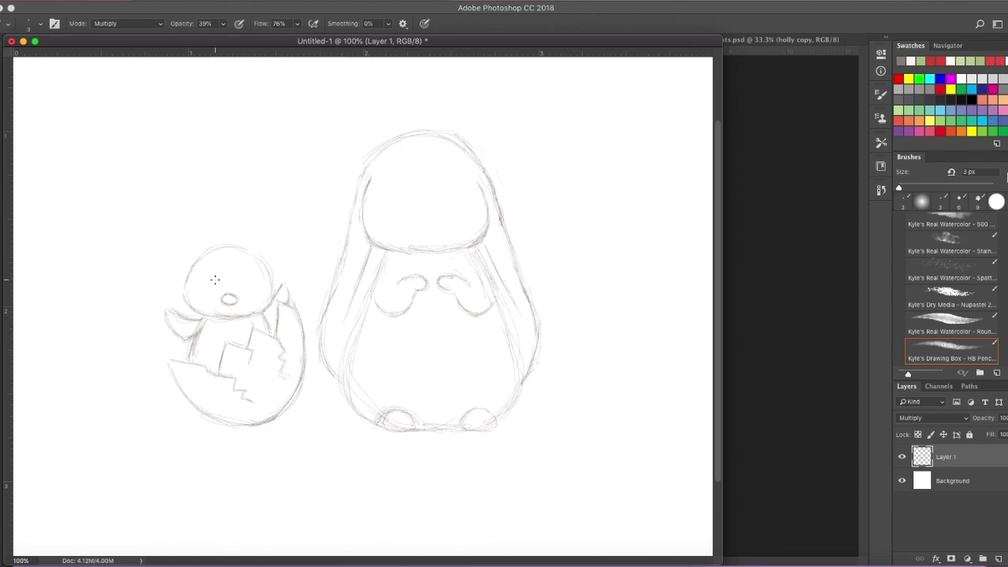
{"action": "scroll", "coordinate": [207, 278], "scroll_direction": "up", "scroll_amount": 3}
{"action": "scroll", "coordinate": [205, 279], "scroll_direction": "down", "scroll_amount": 4}
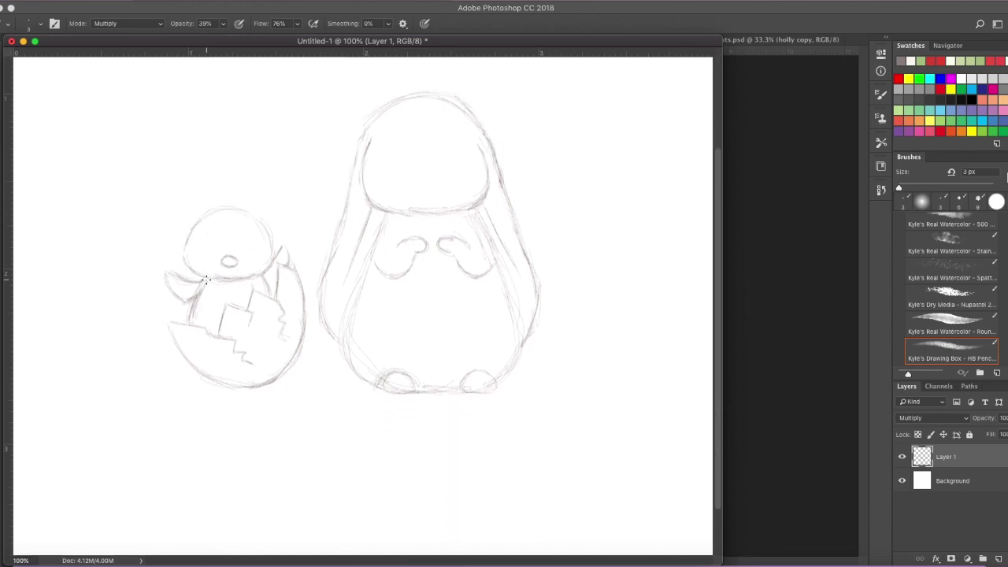
{"action": "key", "text": "ctrl+plus"}
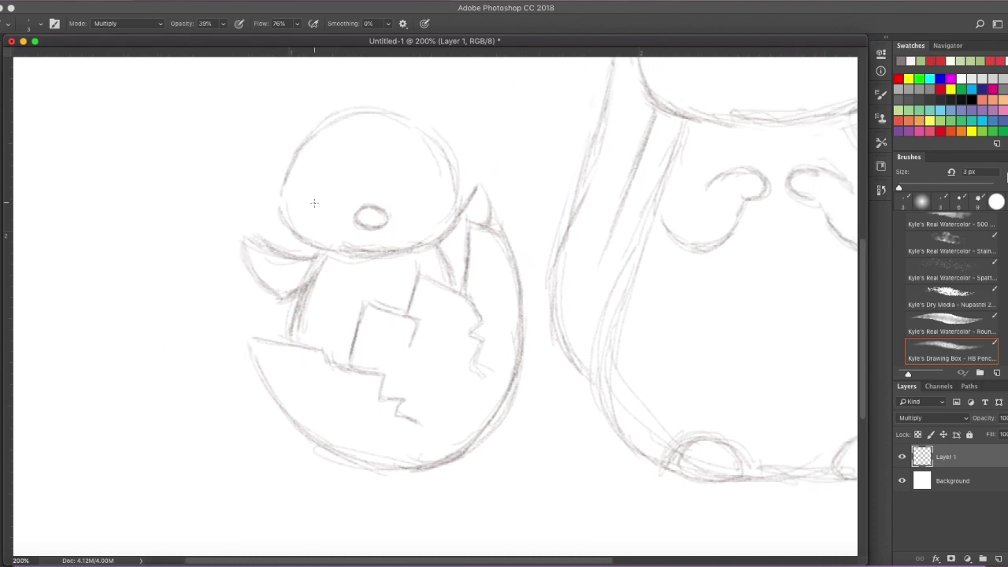
{"action": "left_click_drag", "start_coordinate": [317, 193], "coordinate": [317, 203]}
{"action": "left_click_drag", "start_coordinate": [418, 193], "coordinate": [417, 202]}
{"action": "left_click_drag", "start_coordinate": [317, 194], "coordinate": [318, 202]}
{"action": "mouse_move", "coordinate": [378, 228]}
{"action": "left_mouse_down"}
{"action": "mouse_move", "coordinate": [389, 219]}
{"action": "mouse_move", "coordinate": [360, 229]}
{"action": "left_mouse_up"}
{"action": "left_click_drag", "start_coordinate": [316, 172], "coordinate": [324, 168]}
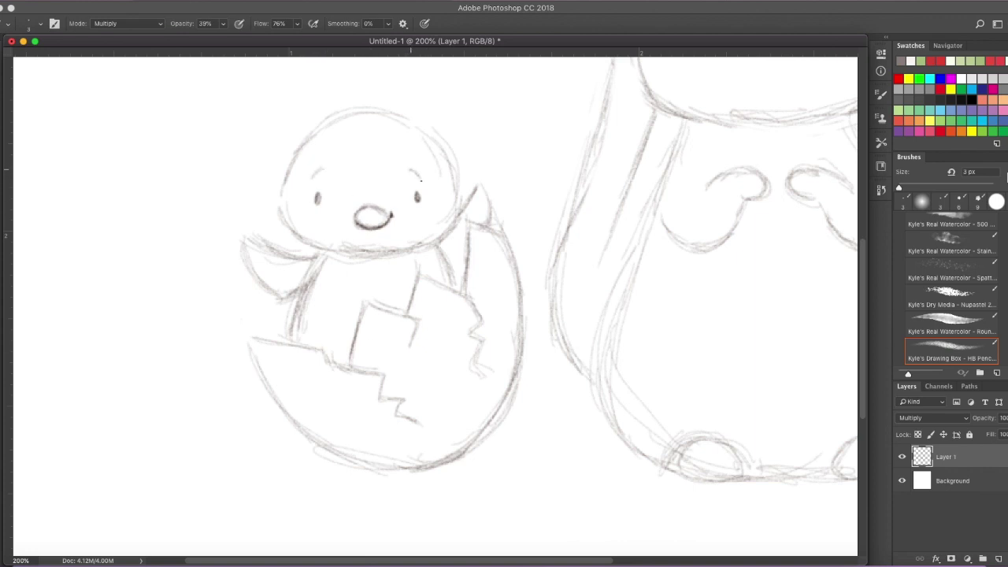
Draw the rabbit's face with a small nose, a curved smile, two oval eyes and short eyebrows
{"action": "scroll", "coordinate": [420, 156], "scroll_direction": "up", "scroll_amount": 5}
{"action": "scroll", "coordinate": [420, 157], "scroll_direction": "right", "scroll_amount": 5}
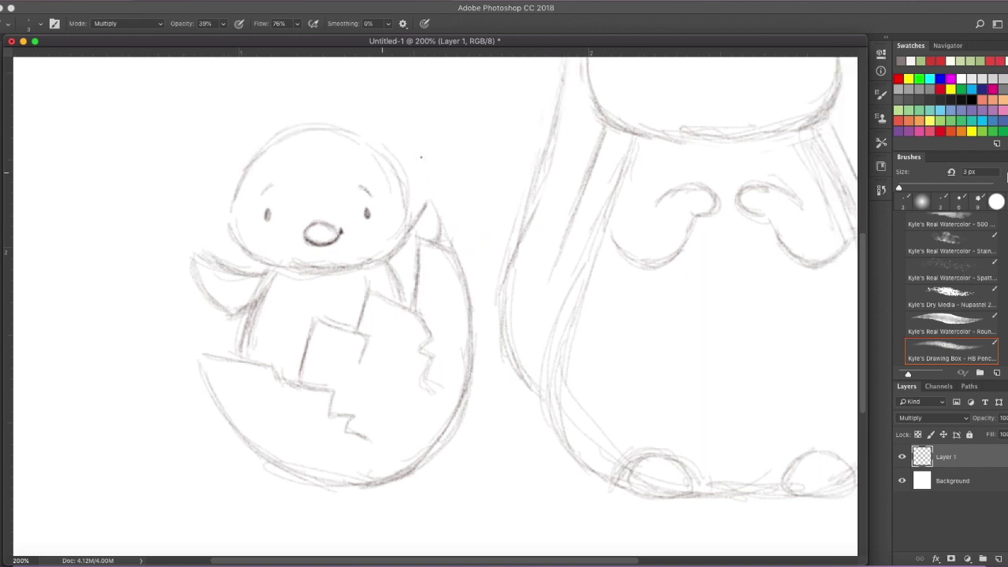
{"action": "scroll", "coordinate": [420, 156], "scroll_direction": "right", "scroll_amount": 2}
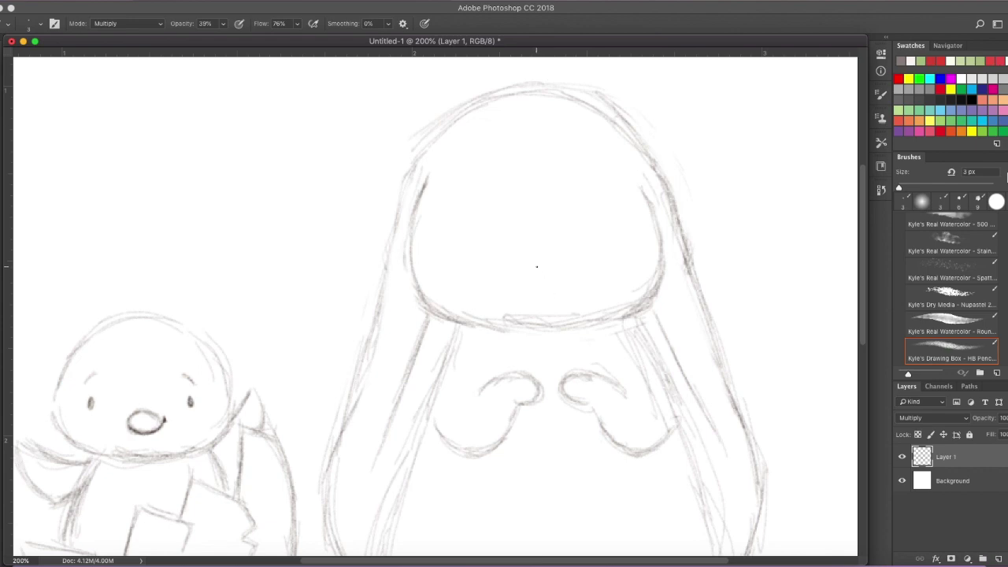
{"action": "left_click_drag", "start_coordinate": [542, 268], "coordinate": [544, 267]}
{"action": "mouse_move", "coordinate": [549, 274]}
{"action": "left_mouse_down"}
{"action": "mouse_move", "coordinate": [551, 285]}
{"action": "mouse_move", "coordinate": [561, 274]}
{"action": "left_mouse_up"}
{"action": "left_click_drag", "start_coordinate": [465, 236], "coordinate": [467, 235]}
{"action": "left_click_drag", "start_coordinate": [603, 231], "coordinate": [599, 237]}
{"action": "left_click_drag", "start_coordinate": [467, 232], "coordinate": [465, 239]}
{"action": "left_click_drag", "start_coordinate": [460, 204], "coordinate": [477, 194]}
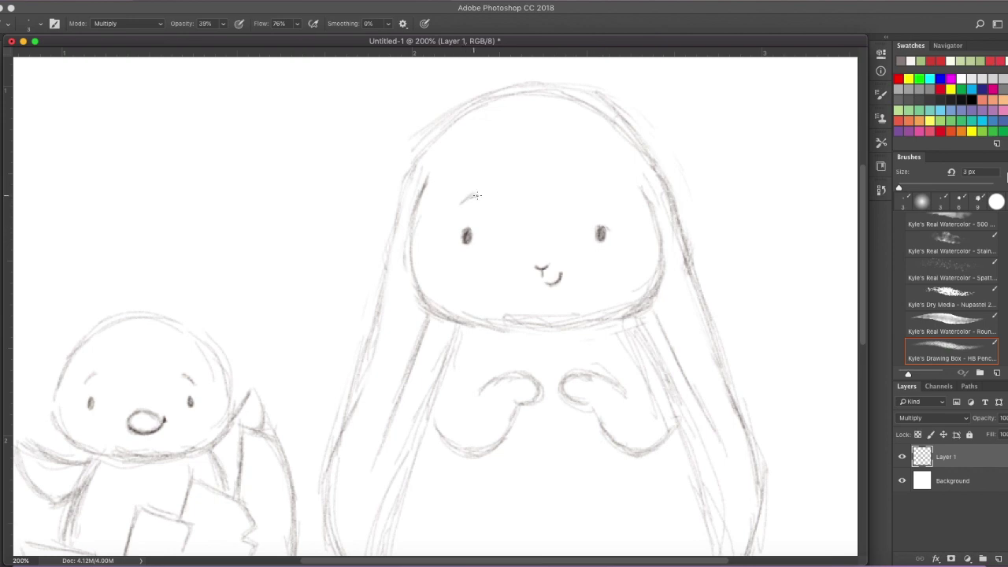
{"action": "left_click_drag", "start_coordinate": [599, 202], "coordinate": [596, 198]}
Add a new layer above the sketch and set its blending mode to Multiply
{"action": "key", "text": "super+minus"}
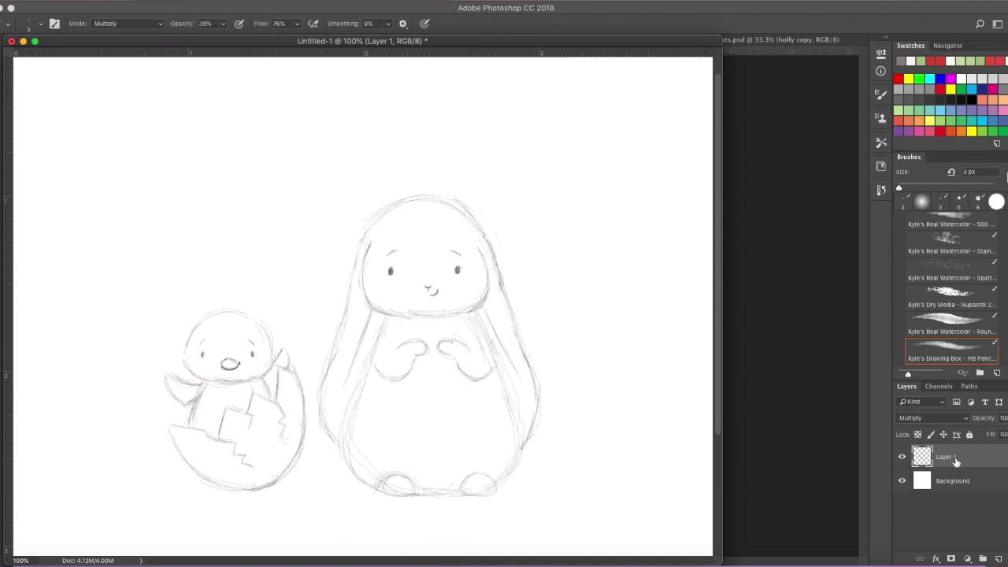
{"action": "left_click", "coordinate": [996, 558]}
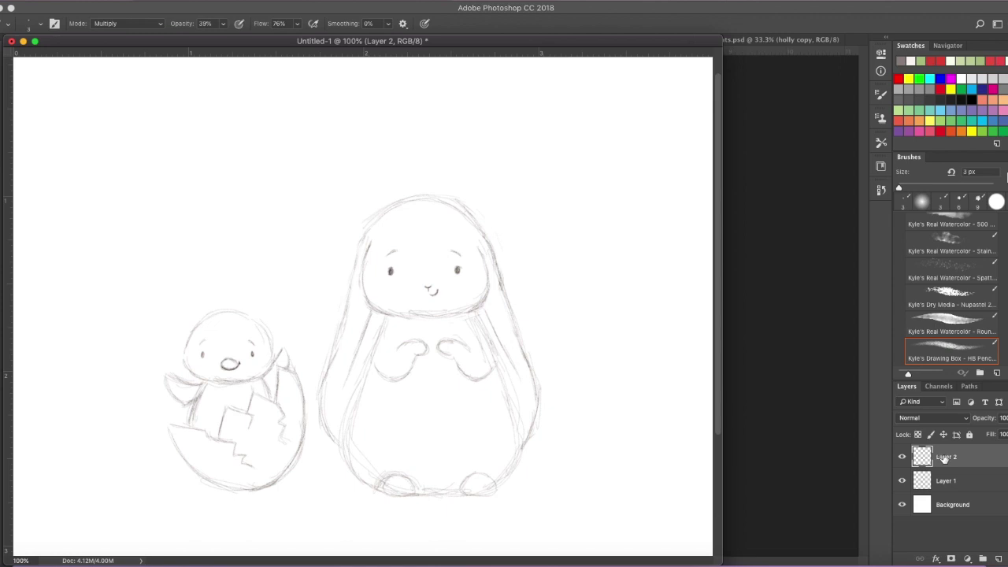
{"action": "left_click", "coordinate": [927, 418]}
{"action": "left_click", "coordinate": [923, 450]}
Set the pencil brush to 80% opacity and a size of 7 px
{"action": "left_click", "coordinate": [223, 23]}
{"action": "left_click_drag", "start_coordinate": [243, 38], "coordinate": [245, 38]}
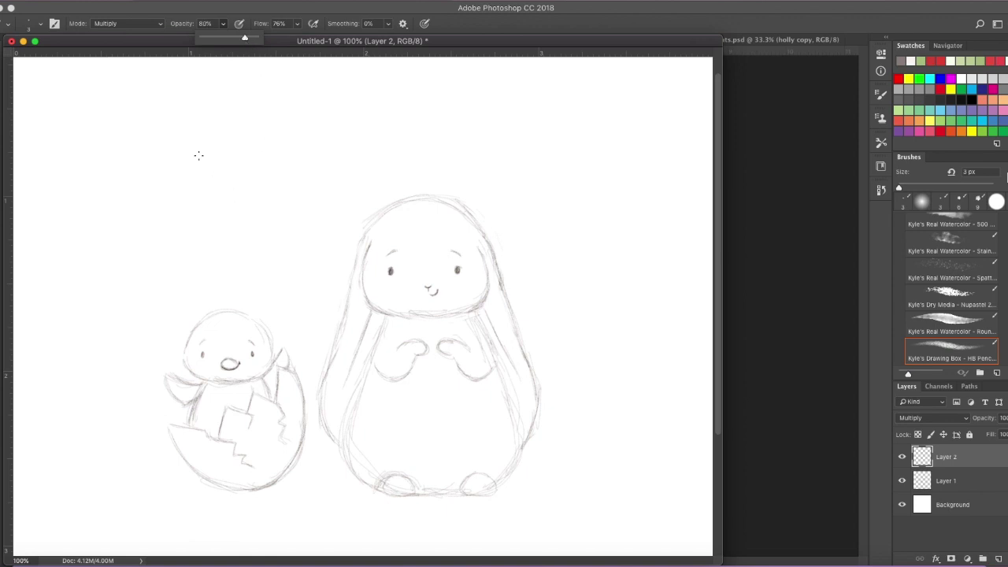
{"action": "left_click", "coordinate": [31, 23]}
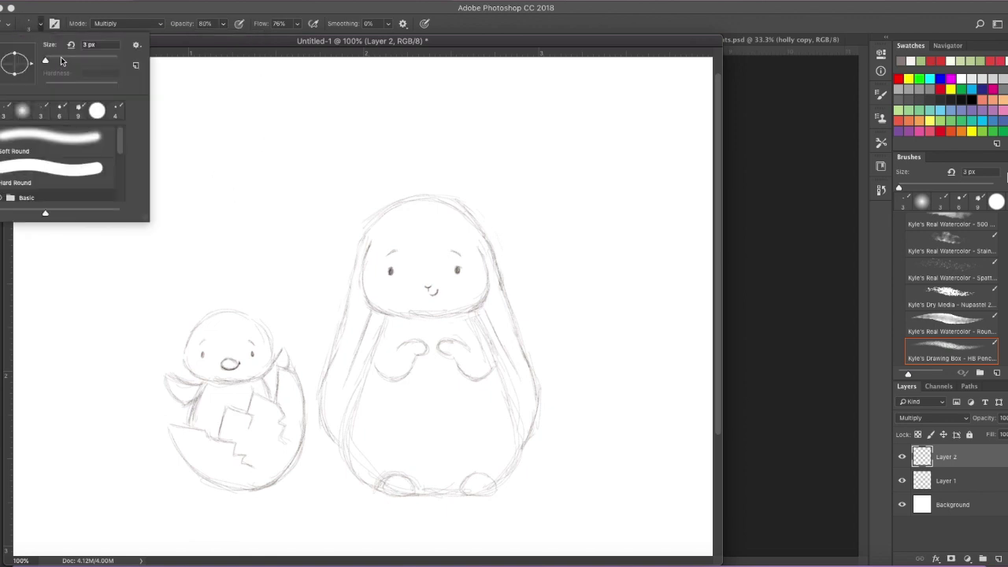
{"action": "left_click_drag", "start_coordinate": [47, 63], "coordinate": [48, 63]}
{"action": "left_click_drag", "start_coordinate": [47, 61], "coordinate": [47, 61]}
{"action": "key", "text": "Return"}
Try a pencil stroke along the upper left curve of the rabbit's head on Layer 2 and undo it
{"action": "key", "text": "super+equal"}
{"action": "scroll", "coordinate": [317, 224], "scroll_direction": "right", "scroll_amount": 5}
{"action": "scroll", "coordinate": [317, 224], "scroll_direction": "up", "scroll_amount": 2}
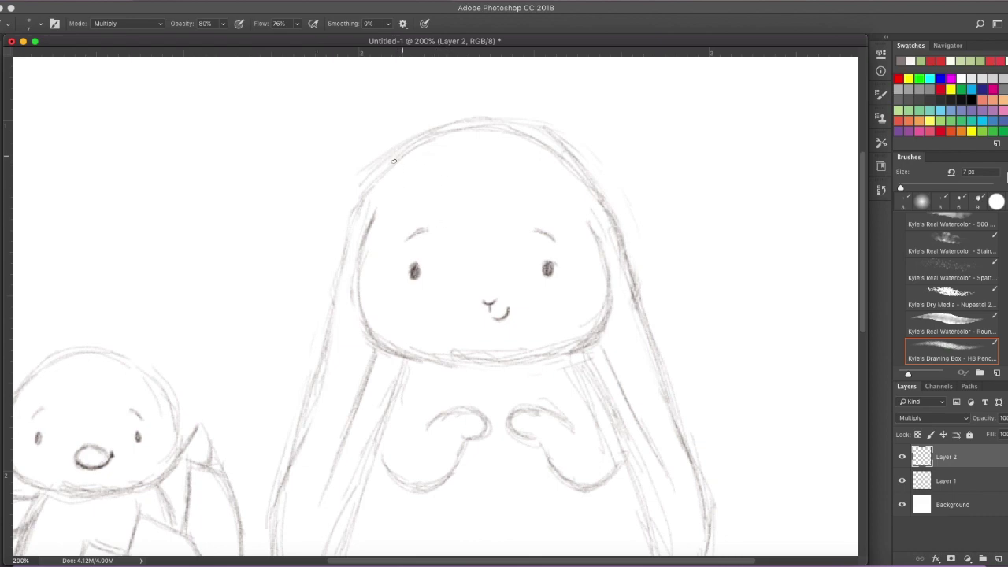
{"action": "left_click_drag", "start_coordinate": [383, 174], "coordinate": [392, 144]}
{"action": "key", "text": "super+z"}
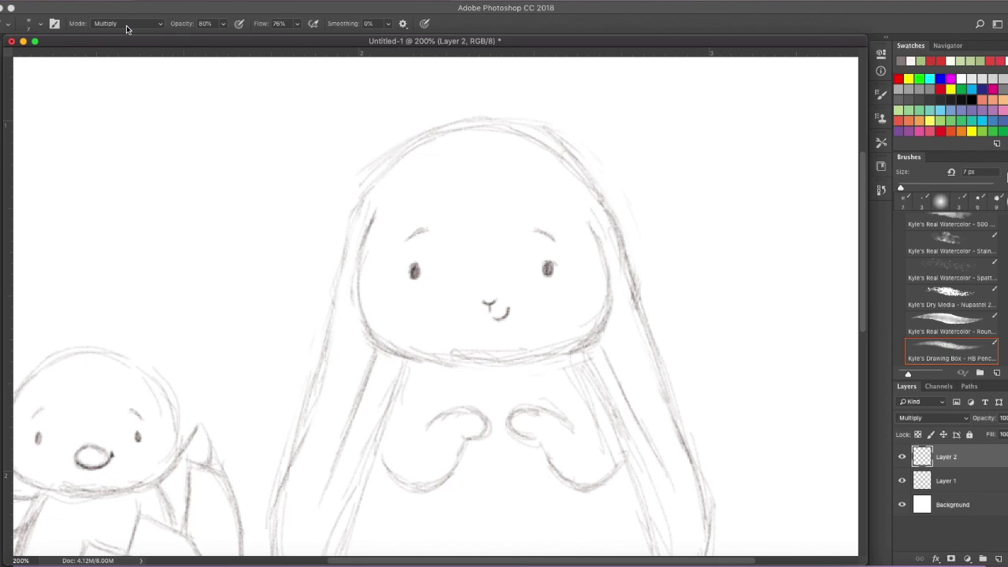
Set the pencil size to 6 px and trace the rabbit's head top and left ear's outer edge in short furry strokes
{"action": "left_click", "coordinate": [35, 24]}
{"action": "left_click", "coordinate": [85, 46]}
{"action": "type", "text": "6"}
{"action": "key", "text": "Return"}
{"action": "mouse_move", "coordinate": [382, 177]}
{"action": "left_mouse_down"}
{"action": "mouse_move", "coordinate": [452, 119]}
{"action": "mouse_move", "coordinate": [533, 126]}
{"action": "mouse_move", "coordinate": [570, 148]}
{"action": "mouse_move", "coordinate": [605, 205]}
{"action": "mouse_move", "coordinate": [630, 219]}
{"action": "mouse_move", "coordinate": [633, 240]}
{"action": "left_mouse_up"}
{"action": "mouse_move", "coordinate": [374, 185]}
{"action": "left_mouse_down"}
{"action": "mouse_move", "coordinate": [346, 203]}
{"action": "mouse_move", "coordinate": [283, 478]}
{"action": "left_mouse_up"}
{"action": "left_click_drag", "start_coordinate": [298, 444], "coordinate": [274, 507]}
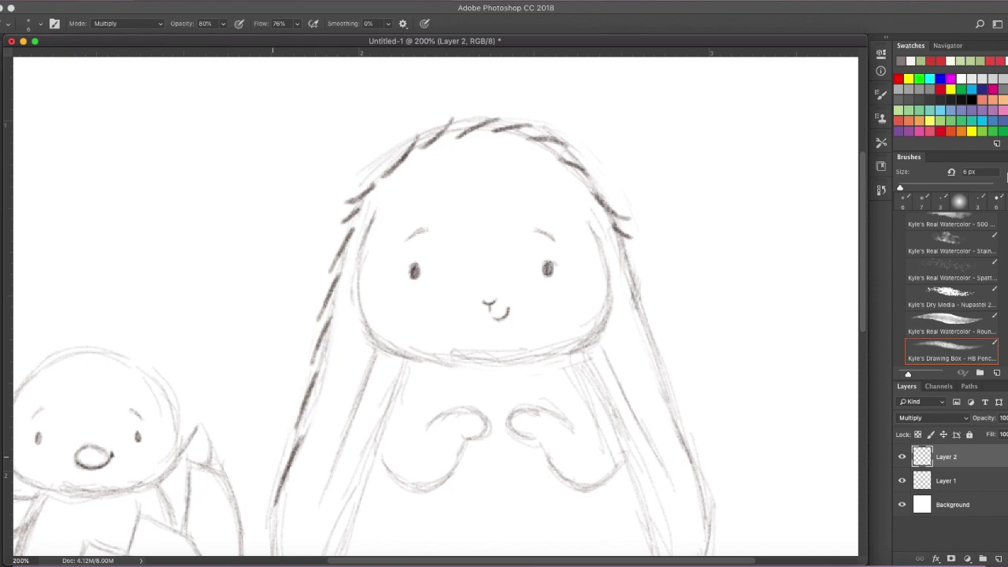
Trace the right ear's outer edge, the lower ends of both ears and both inner ear edges in short furry strokes
{"action": "mouse_move", "coordinate": [622, 248]}
{"action": "left_mouse_down"}
{"action": "mouse_move", "coordinate": [647, 293]}
{"action": "mouse_move", "coordinate": [696, 458]}
{"action": "left_mouse_up"}
{"action": "left_click_drag", "start_coordinate": [676, 424], "coordinate": [701, 471]}
{"action": "scroll", "coordinate": [491, 306], "scroll_direction": "down", "scroll_amount": 5}
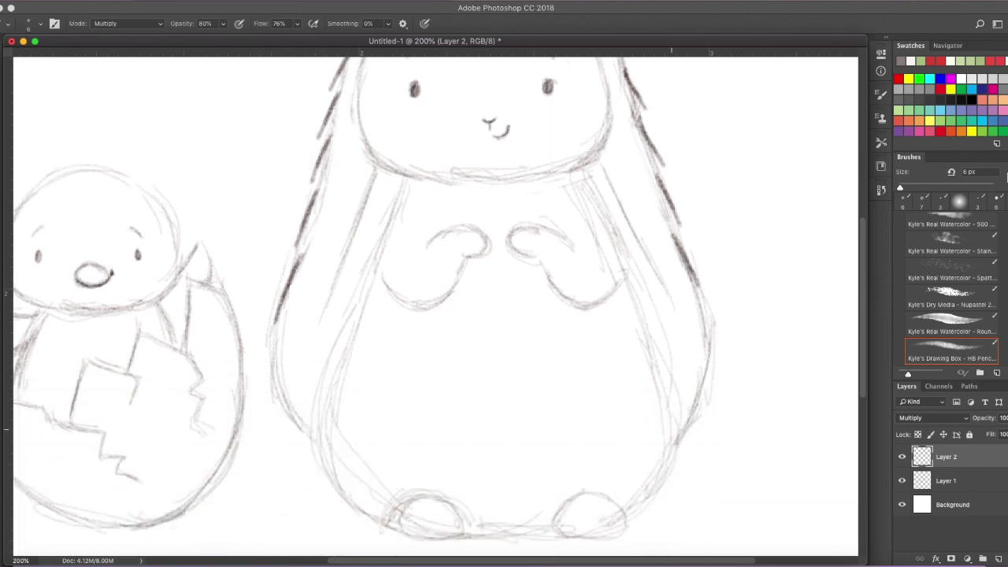
{"action": "mouse_move", "coordinate": [282, 323]}
{"action": "left_mouse_down"}
{"action": "mouse_move", "coordinate": [273, 376]}
{"action": "mouse_move", "coordinate": [313, 441]}
{"action": "left_mouse_up"}
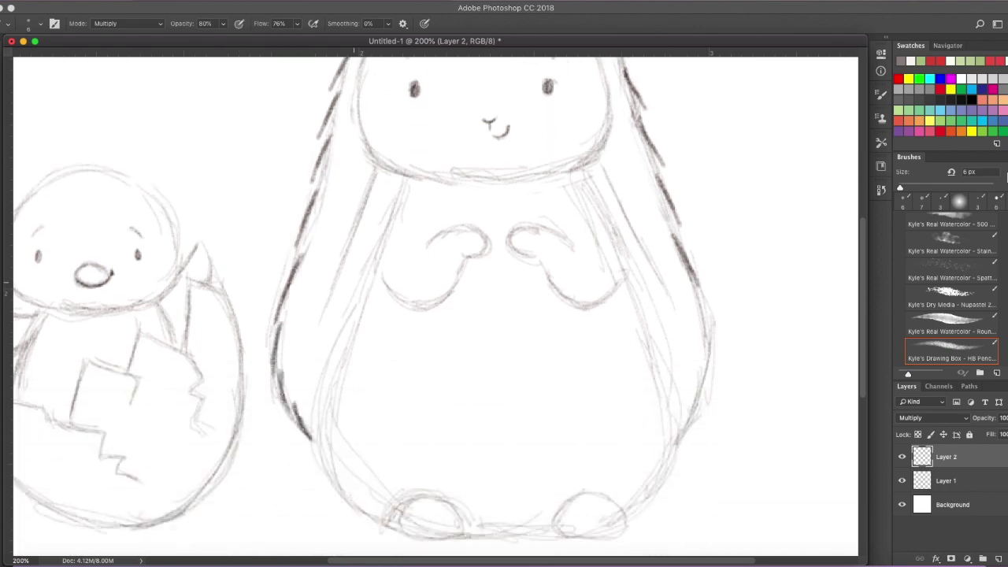
{"action": "mouse_move", "coordinate": [693, 295]}
{"action": "left_mouse_down"}
{"action": "mouse_move", "coordinate": [712, 339]}
{"action": "mouse_move", "coordinate": [702, 390]}
{"action": "left_mouse_up"}
{"action": "left_click_drag", "start_coordinate": [706, 354], "coordinate": [686, 426]}
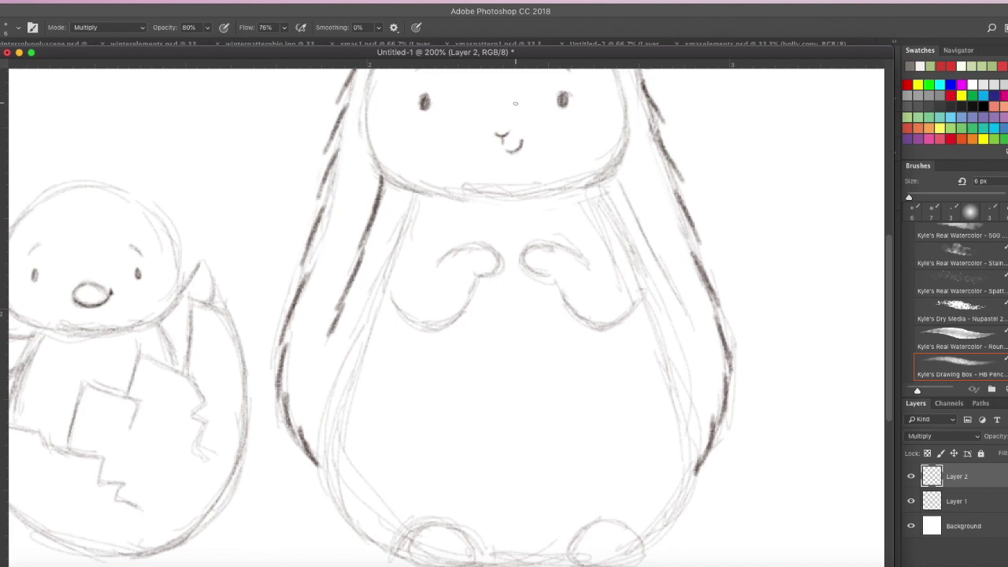
{"action": "left_click_drag", "start_coordinate": [715, 417], "coordinate": [706, 452]}
{"action": "left_click_drag", "start_coordinate": [285, 395], "coordinate": [316, 463]}
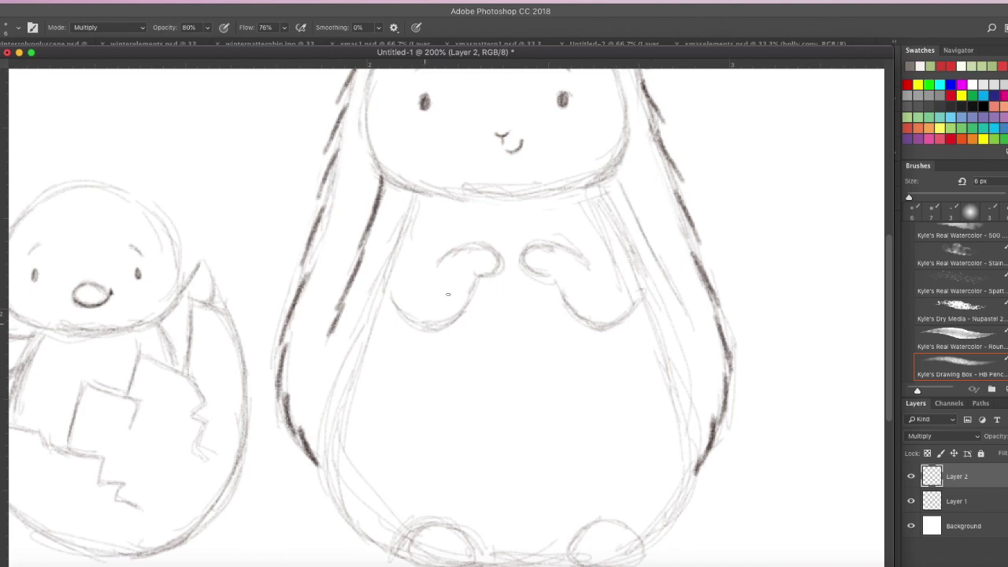
{"action": "mouse_move", "coordinate": [619, 178]}
{"action": "left_mouse_down"}
{"action": "mouse_move", "coordinate": [686, 315]}
{"action": "mouse_move", "coordinate": [673, 296]}
{"action": "mouse_move", "coordinate": [693, 359]}
{"action": "left_mouse_up"}
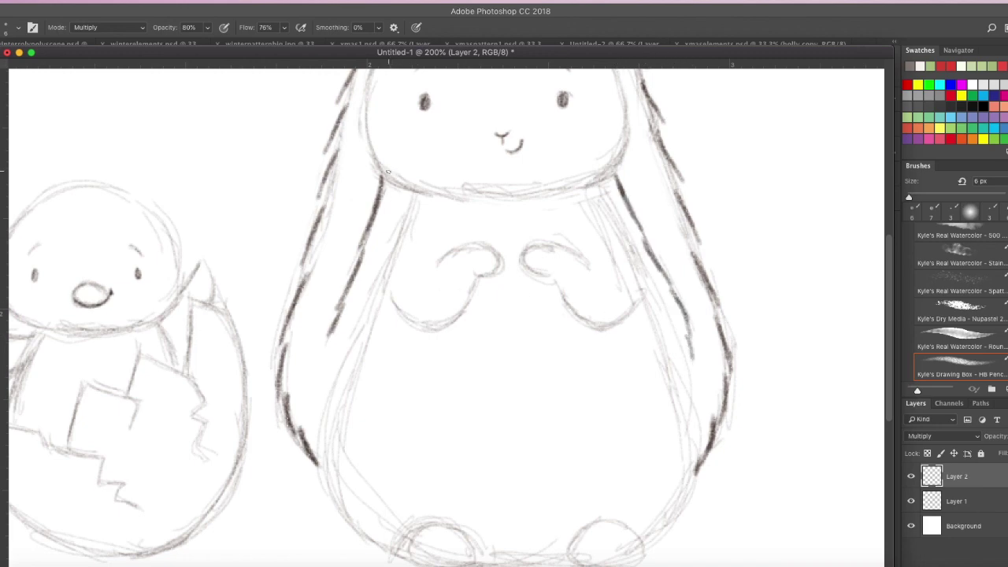
Trace both of the rabbit's cheeks down to the chin with short furry strokes, leaving a gap at the chin's middle
{"action": "scroll", "coordinate": [387, 172], "scroll_direction": "up", "scroll_amount": 4}
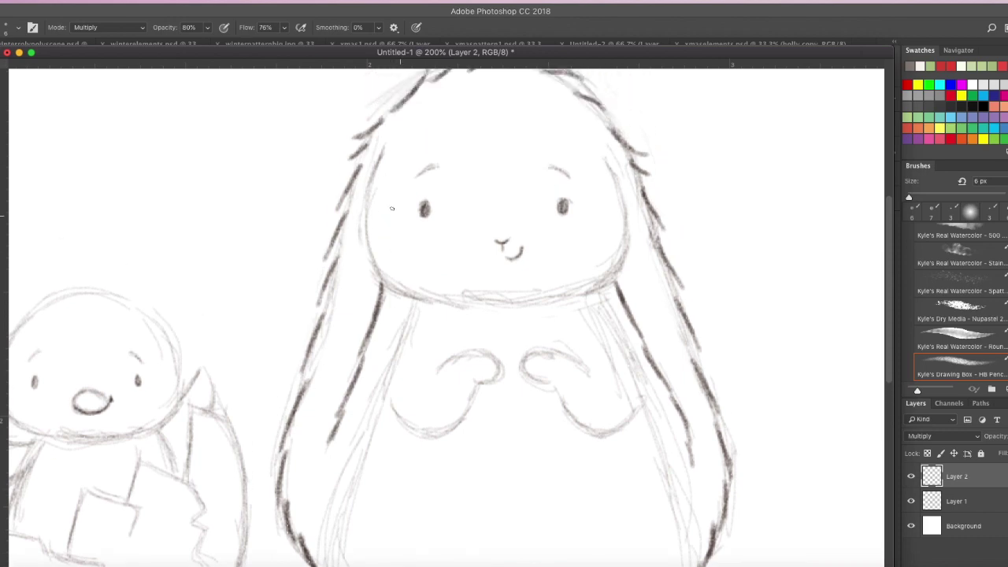
{"action": "mouse_move", "coordinate": [387, 148]}
{"action": "left_mouse_down"}
{"action": "mouse_move", "coordinate": [362, 211]}
{"action": "mouse_move", "coordinate": [369, 266]}
{"action": "mouse_move", "coordinate": [389, 294]}
{"action": "mouse_move", "coordinate": [476, 308]}
{"action": "left_mouse_up"}
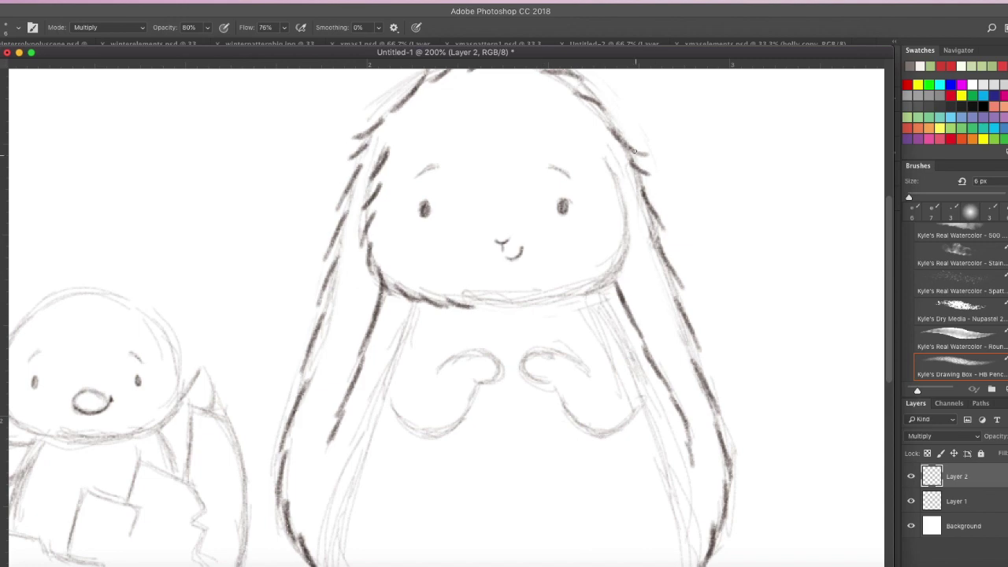
{"action": "mouse_move", "coordinate": [599, 149]}
{"action": "left_mouse_down"}
{"action": "mouse_move", "coordinate": [618, 185]}
{"action": "mouse_move", "coordinate": [616, 240]}
{"action": "mouse_move", "coordinate": [619, 224]}
{"action": "mouse_move", "coordinate": [627, 246]}
{"action": "mouse_move", "coordinate": [611, 271]}
{"action": "mouse_move", "coordinate": [556, 304]}
{"action": "left_mouse_up"}
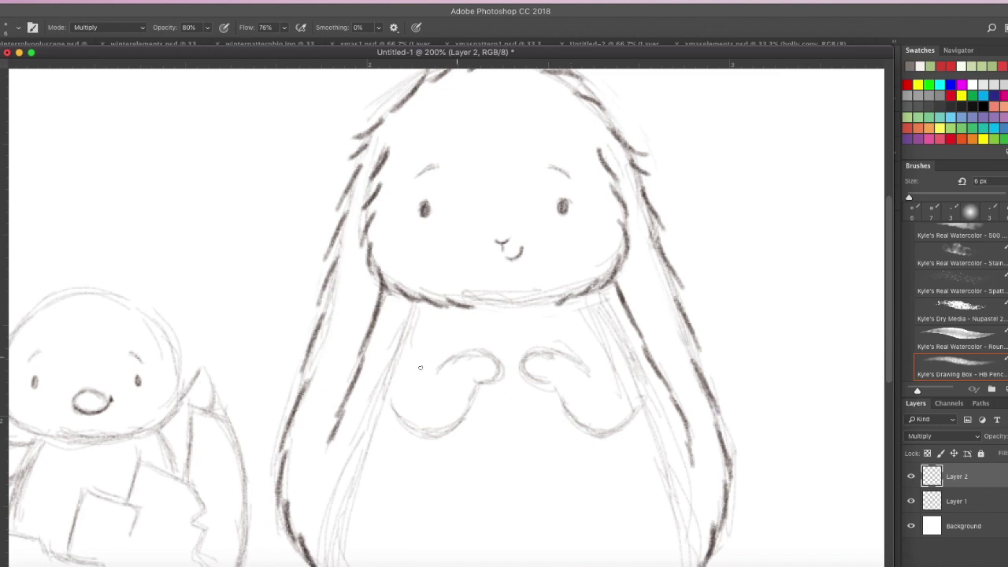
Outline the rabbit's raised arms and paws and both sides of its body with short furry strokes
{"action": "mouse_move", "coordinate": [414, 306]}
{"action": "left_mouse_down"}
{"action": "mouse_move", "coordinate": [398, 401]}
{"action": "mouse_move", "coordinate": [413, 430]}
{"action": "mouse_move", "coordinate": [437, 443]}
{"action": "mouse_move", "coordinate": [471, 410]}
{"action": "mouse_move", "coordinate": [465, 423]}
{"action": "mouse_move", "coordinate": [471, 352]}
{"action": "mouse_move", "coordinate": [499, 366]}
{"action": "mouse_move", "coordinate": [491, 377]}
{"action": "mouse_move", "coordinate": [545, 355]}
{"action": "mouse_move", "coordinate": [528, 358]}
{"action": "mouse_move", "coordinate": [537, 380]}
{"action": "mouse_move", "coordinate": [534, 352]}
{"action": "mouse_move", "coordinate": [569, 353]}
{"action": "mouse_move", "coordinate": [594, 397]}
{"action": "mouse_move", "coordinate": [573, 409]}
{"action": "mouse_move", "coordinate": [555, 387]}
{"action": "mouse_move", "coordinate": [574, 422]}
{"action": "mouse_move", "coordinate": [612, 440]}
{"action": "mouse_move", "coordinate": [644, 397]}
{"action": "left_mouse_up"}
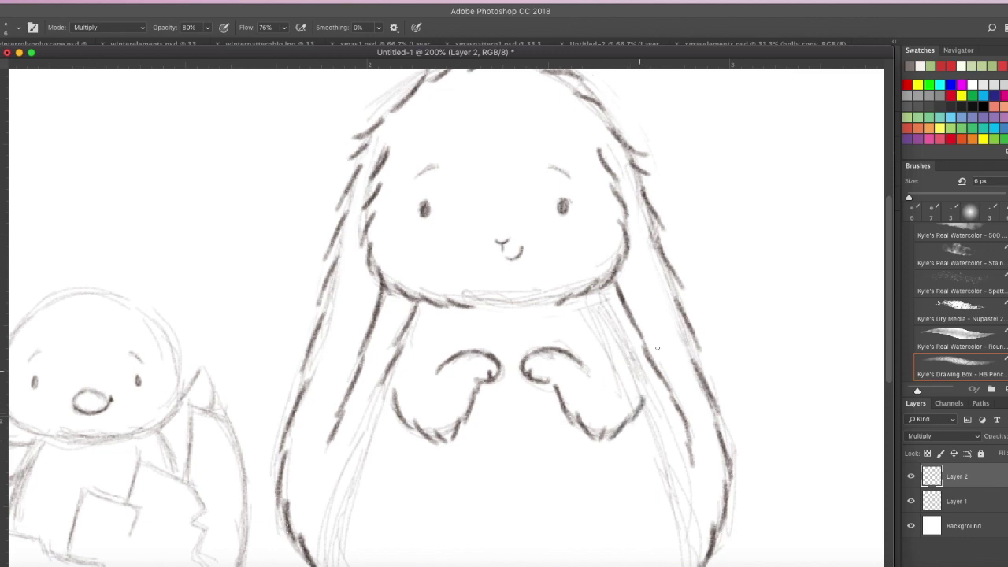
{"action": "scroll", "coordinate": [618, 309], "scroll_direction": "down", "scroll_amount": 5}
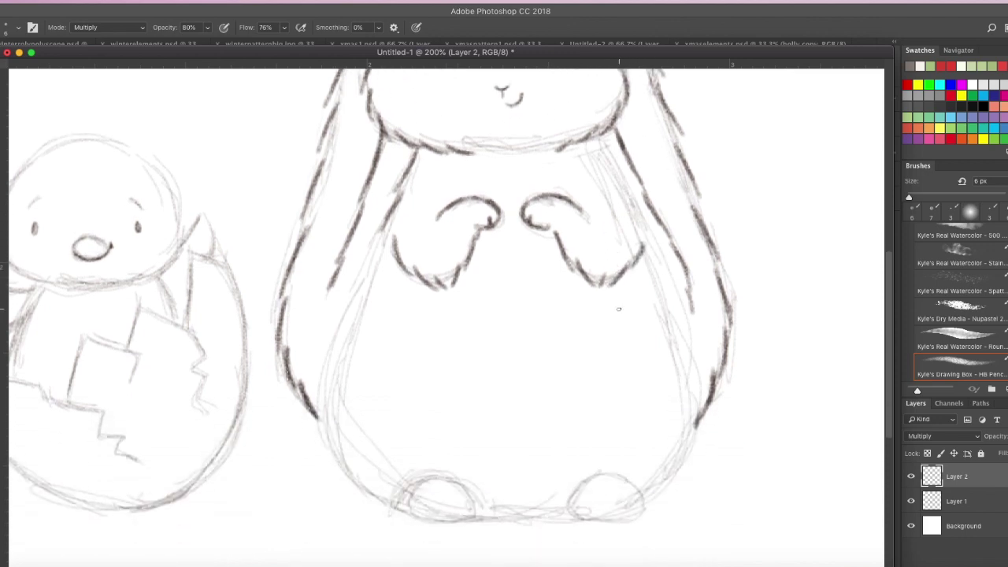
{"action": "mouse_move", "coordinate": [384, 236]}
{"action": "left_mouse_down"}
{"action": "mouse_move", "coordinate": [362, 281]}
{"action": "mouse_move", "coordinate": [383, 289]}
{"action": "mouse_move", "coordinate": [356, 318]}
{"action": "mouse_move", "coordinate": [360, 309]}
{"action": "mouse_move", "coordinate": [332, 403]}
{"action": "mouse_move", "coordinate": [343, 402]}
{"action": "mouse_move", "coordinate": [338, 448]}
{"action": "mouse_move", "coordinate": [364, 496]}
{"action": "left_mouse_up"}
{"action": "left_click_drag", "start_coordinate": [318, 416], "coordinate": [343, 432]}
{"action": "left_click_drag", "start_coordinate": [366, 480], "coordinate": [392, 513]}
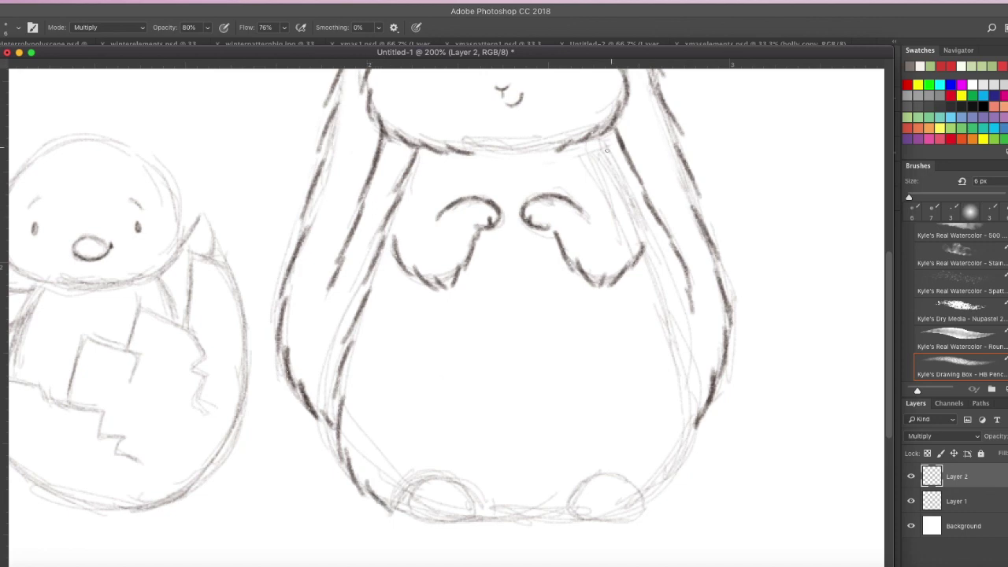
{"action": "mouse_move", "coordinate": [596, 147]}
{"action": "left_mouse_down"}
{"action": "mouse_move", "coordinate": [646, 231]}
{"action": "mouse_move", "coordinate": [691, 419]}
{"action": "mouse_move", "coordinate": [646, 506]}
{"action": "left_mouse_up"}
Outline the rabbit's two rounded feet with small toe lines and draw the base line of the body between them
{"action": "mouse_move", "coordinate": [403, 508]}
{"action": "left_mouse_down"}
{"action": "mouse_move", "coordinate": [427, 483]}
{"action": "mouse_move", "coordinate": [461, 488]}
{"action": "mouse_move", "coordinate": [477, 510]}
{"action": "left_mouse_up"}
{"action": "mouse_move", "coordinate": [413, 518]}
{"action": "left_mouse_down"}
{"action": "mouse_move", "coordinate": [430, 519]}
{"action": "mouse_move", "coordinate": [423, 509]}
{"action": "mouse_move", "coordinate": [425, 519]}
{"action": "mouse_move", "coordinate": [572, 519]}
{"action": "mouse_move", "coordinate": [574, 496]}
{"action": "mouse_move", "coordinate": [613, 475]}
{"action": "mouse_move", "coordinate": [638, 485]}
{"action": "mouse_move", "coordinate": [647, 513]}
{"action": "left_mouse_up"}
{"action": "mouse_move", "coordinate": [575, 518]}
{"action": "left_mouse_down"}
{"action": "mouse_move", "coordinate": [626, 522]}
{"action": "mouse_move", "coordinate": [646, 510]}
{"action": "mouse_move", "coordinate": [591, 511]}
{"action": "mouse_move", "coordinate": [624, 513]}
{"action": "left_mouse_up"}
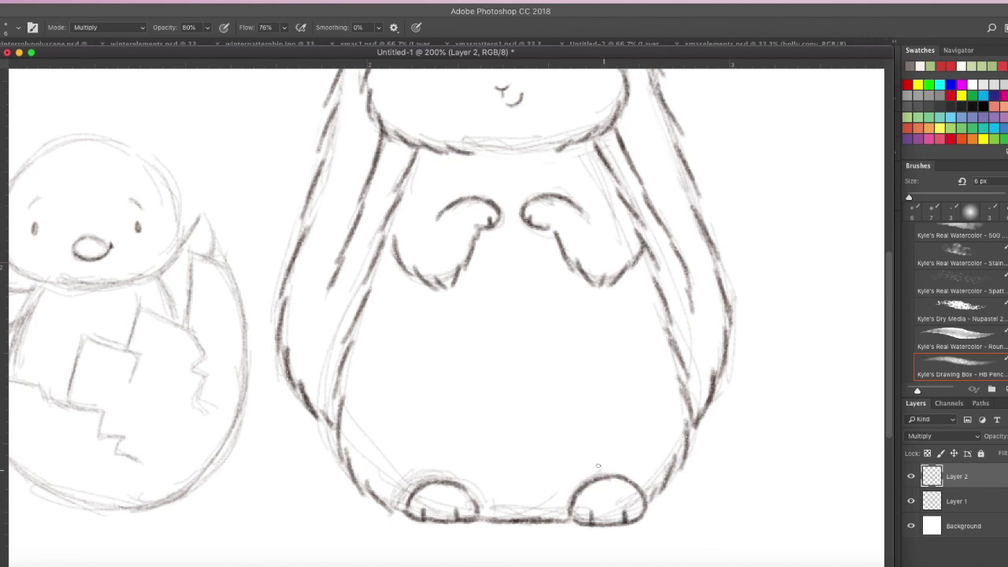
Darken the rabbit's oval eyes and retrace its eyebrows, nose and smile over the sketch
{"action": "scroll", "coordinate": [557, 427], "scroll_direction": "up", "scroll_amount": 5}
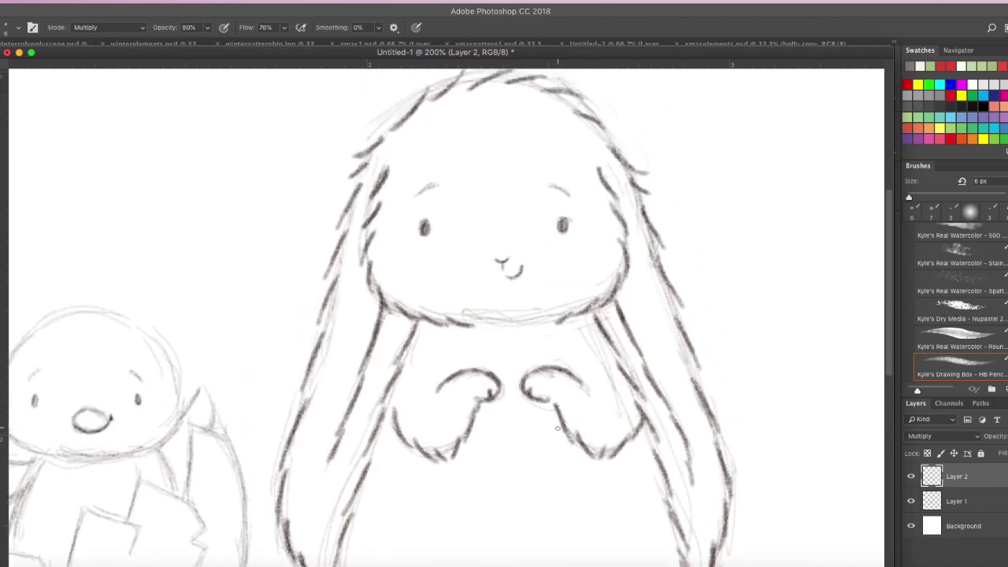
{"action": "key", "text": "super+plus"}
{"action": "scroll", "coordinate": [557, 427], "scroll_direction": "up", "scroll_amount": 3}
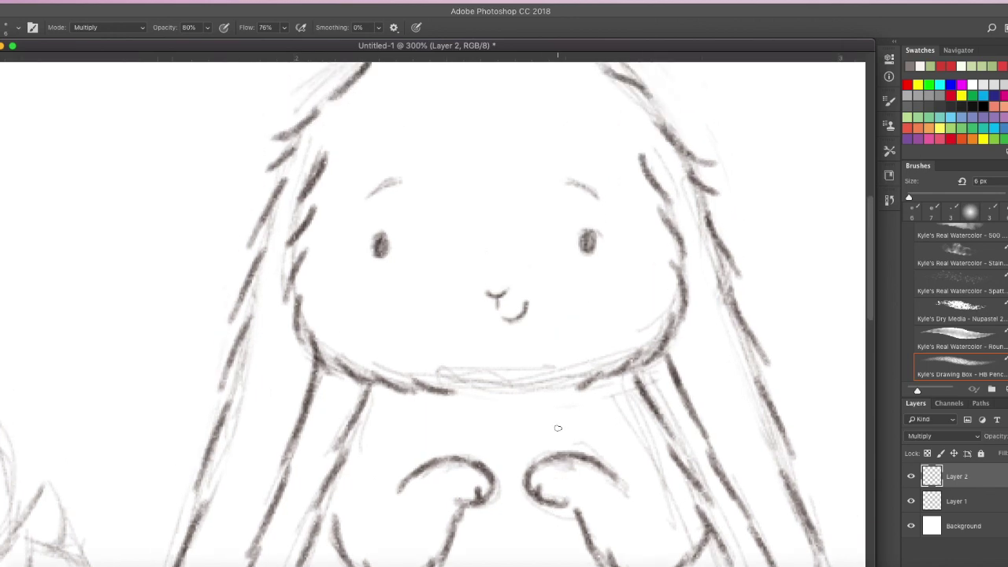
{"action": "mouse_move", "coordinate": [381, 246]}
{"action": "left_mouse_down"}
{"action": "mouse_move", "coordinate": [386, 257]}
{"action": "mouse_move", "coordinate": [391, 241]}
{"action": "mouse_move", "coordinate": [383, 260]}
{"action": "mouse_move", "coordinate": [388, 233]}
{"action": "left_mouse_up"}
{"action": "mouse_move", "coordinate": [582, 234]}
{"action": "left_mouse_down"}
{"action": "mouse_move", "coordinate": [592, 254]}
{"action": "mouse_move", "coordinate": [592, 241]}
{"action": "left_mouse_up"}
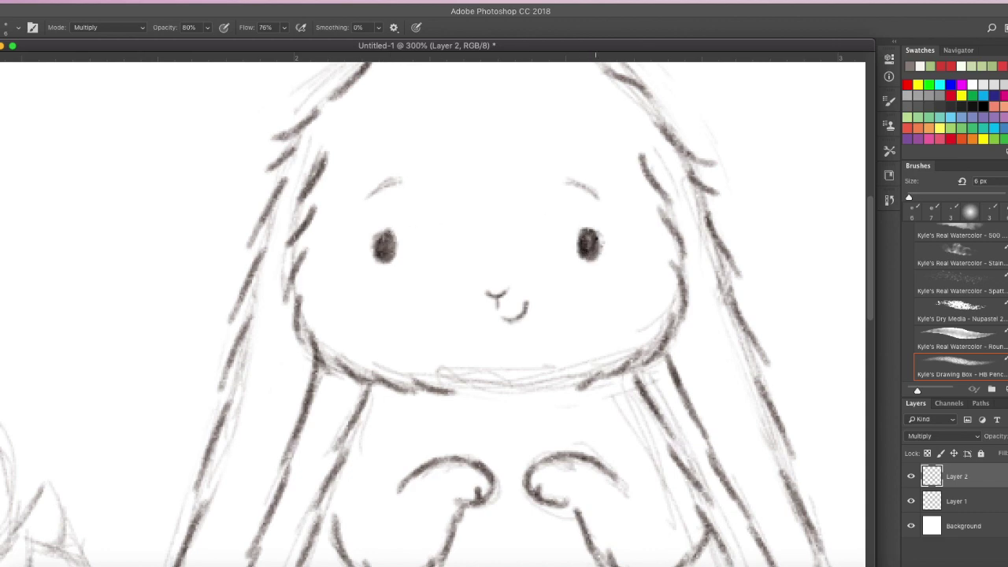
{"action": "left_click_drag", "start_coordinate": [368, 196], "coordinate": [404, 182]}
{"action": "left_click_drag", "start_coordinate": [557, 178], "coordinate": [592, 195]}
{"action": "mouse_move", "coordinate": [491, 295]}
{"action": "left_mouse_down"}
{"action": "mouse_move", "coordinate": [511, 320]}
{"action": "mouse_move", "coordinate": [493, 294]}
{"action": "mouse_move", "coordinate": [505, 294]}
{"action": "mouse_move", "coordinate": [514, 321]}
{"action": "mouse_move", "coordinate": [529, 307]}
{"action": "left_mouse_up"}
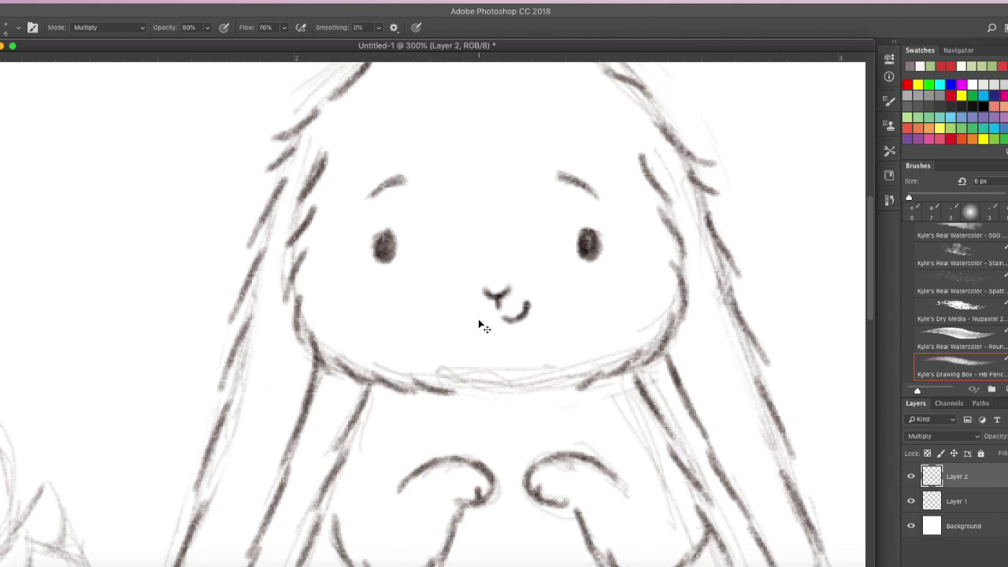
Outline the chick's round head with short feathery strokes and add a small tuft on top
{"action": "key", "text": "super+minus"}
{"action": "key", "text": "super+minus"}
{"action": "scroll", "coordinate": [478, 319], "scroll_direction": "down", "scroll_amount": 3}
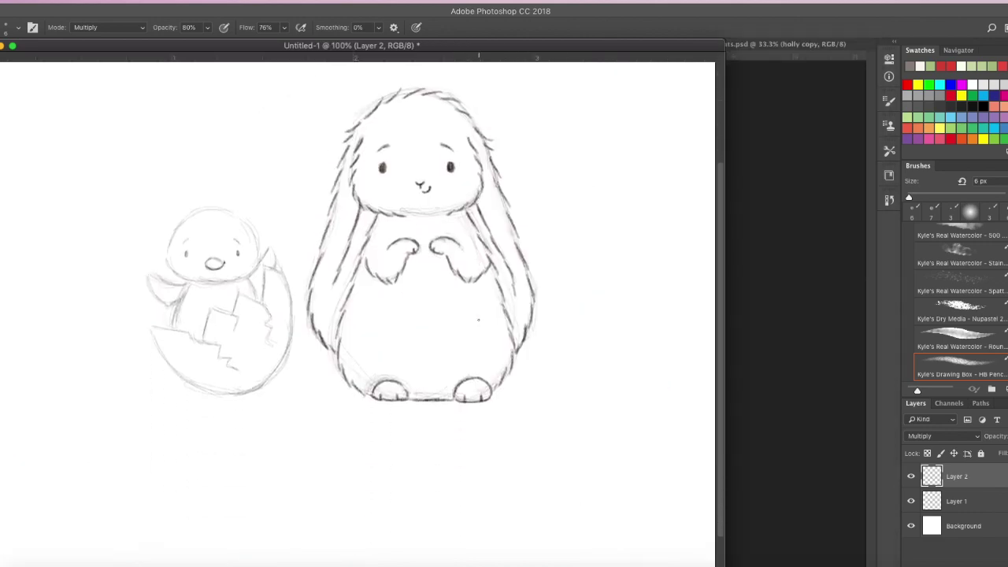
{"action": "key", "text": "super+plus"}
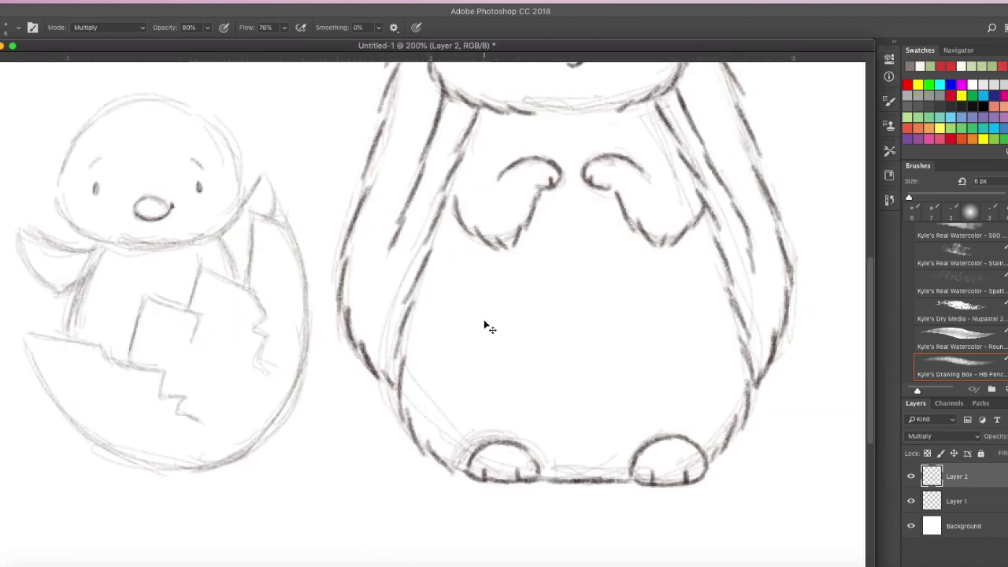
{"action": "scroll", "coordinate": [484, 320], "scroll_direction": "left", "scroll_amount": 10}
{"action": "scroll", "coordinate": [483, 319], "scroll_direction": "up", "scroll_amount": 2}
{"action": "scroll", "coordinate": [483, 320], "scroll_direction": "up", "scroll_amount": 1}
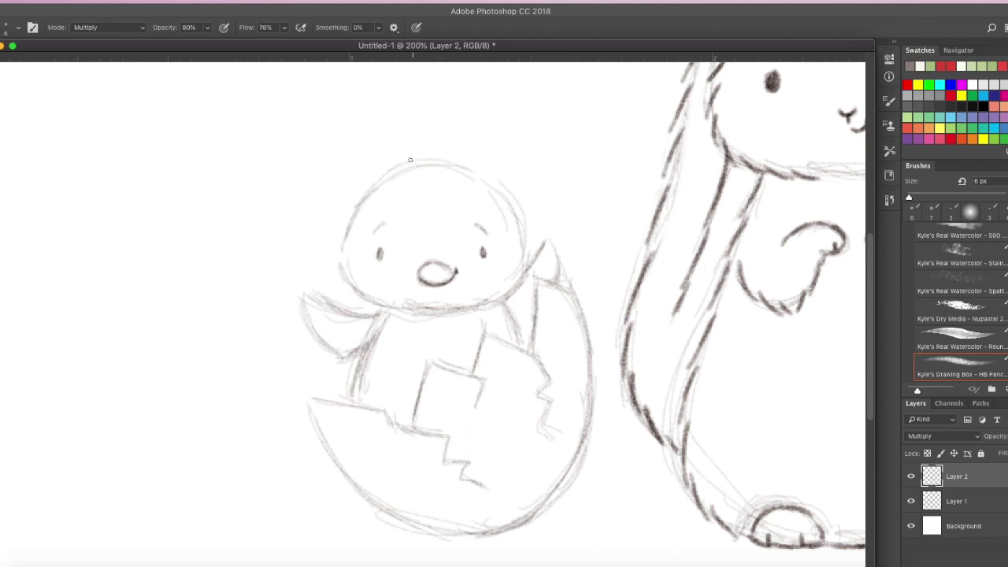
{"action": "mouse_move", "coordinate": [405, 167]}
{"action": "left_mouse_down"}
{"action": "mouse_move", "coordinate": [434, 147]}
{"action": "mouse_move", "coordinate": [464, 156]}
{"action": "left_mouse_up"}
{"action": "mouse_move", "coordinate": [462, 164]}
{"action": "left_mouse_down"}
{"action": "mouse_move", "coordinate": [498, 186]}
{"action": "mouse_move", "coordinate": [534, 255]}
{"action": "mouse_move", "coordinate": [522, 239]}
{"action": "mouse_move", "coordinate": [535, 279]}
{"action": "mouse_move", "coordinate": [523, 268]}
{"action": "mouse_move", "coordinate": [516, 307]}
{"action": "mouse_move", "coordinate": [519, 281]}
{"action": "mouse_move", "coordinate": [522, 290]}
{"action": "mouse_move", "coordinate": [485, 306]}
{"action": "left_mouse_up"}
{"action": "mouse_move", "coordinate": [392, 174]}
{"action": "left_mouse_down"}
{"action": "mouse_move", "coordinate": [341, 252]}
{"action": "mouse_move", "coordinate": [355, 231]}
{"action": "mouse_move", "coordinate": [339, 271]}
{"action": "mouse_move", "coordinate": [349, 260]}
{"action": "mouse_move", "coordinate": [370, 306]}
{"action": "mouse_move", "coordinate": [356, 295]}
{"action": "mouse_move", "coordinate": [403, 314]}
{"action": "mouse_move", "coordinate": [395, 304]}
{"action": "mouse_move", "coordinate": [521, 306]}
{"action": "mouse_move", "coordinate": [470, 310]}
{"action": "left_mouse_up"}
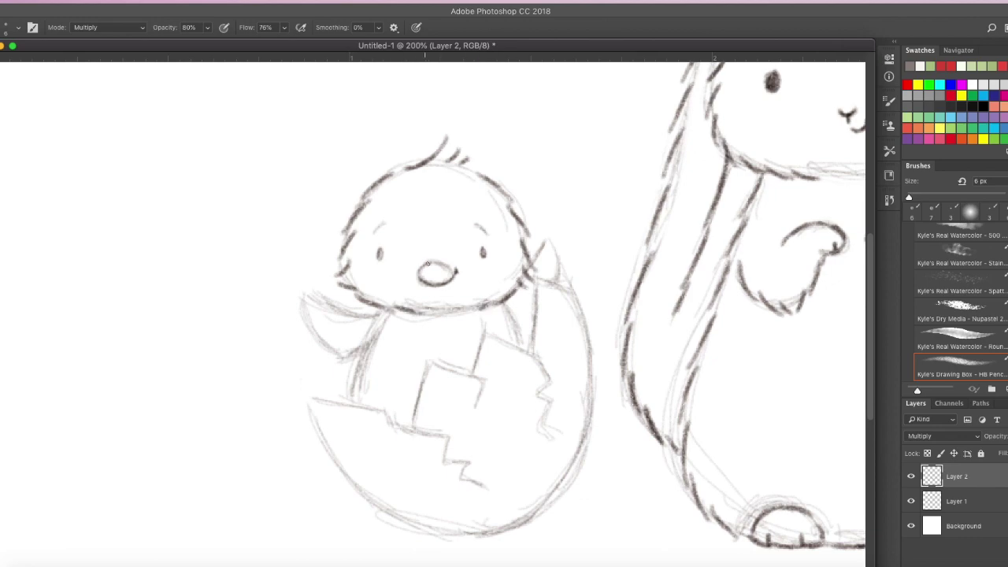
Retrace the chick's oval beak, darken both eyes and redraw the short eyebrows
{"action": "mouse_move", "coordinate": [421, 278]}
{"action": "left_mouse_down"}
{"action": "mouse_move", "coordinate": [450, 282]}
{"action": "mouse_move", "coordinate": [456, 271]}
{"action": "mouse_move", "coordinate": [433, 263]}
{"action": "left_mouse_up"}
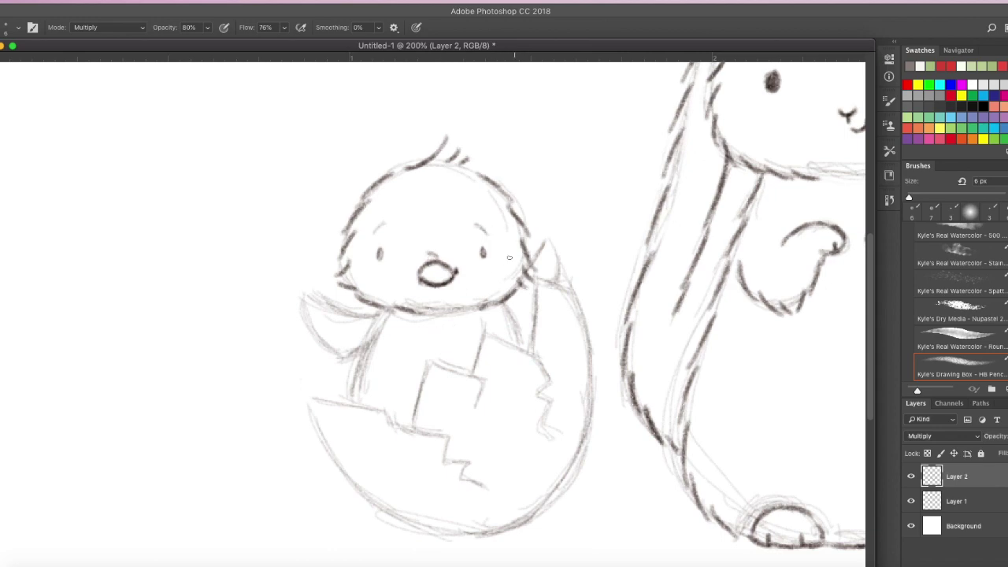
{"action": "left_click_drag", "start_coordinate": [483, 252], "coordinate": [483, 253]}
{"action": "left_click_drag", "start_coordinate": [379, 252], "coordinate": [390, 222]}
{"action": "left_click_drag", "start_coordinate": [468, 224], "coordinate": [485, 232]}
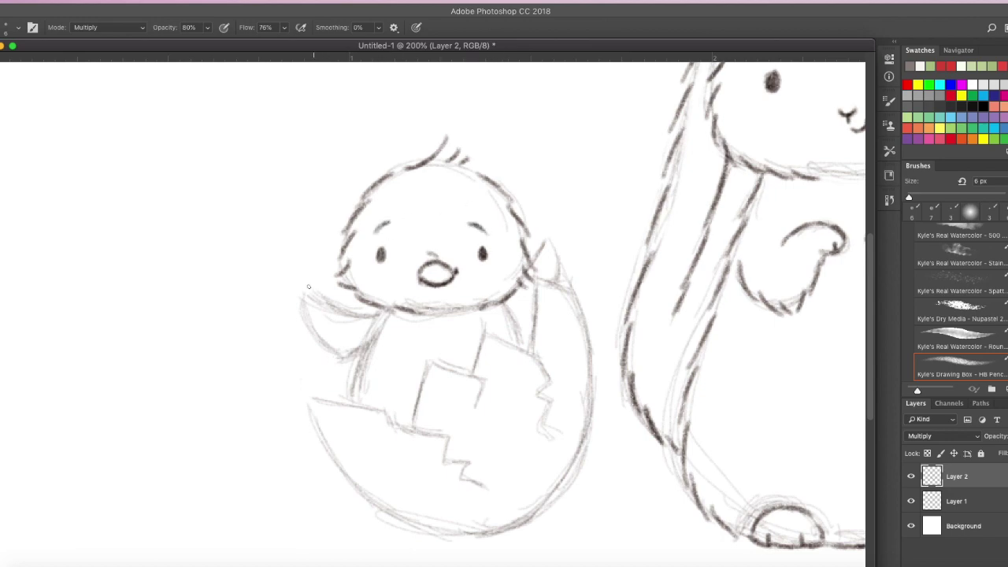
Outline the chick's two wings and the sides of its body with short feathery strokes
{"action": "mouse_move", "coordinate": [318, 292]}
{"action": "left_mouse_down"}
{"action": "mouse_move", "coordinate": [353, 315]}
{"action": "mouse_move", "coordinate": [384, 317]}
{"action": "mouse_move", "coordinate": [321, 304]}
{"action": "mouse_move", "coordinate": [312, 324]}
{"action": "mouse_move", "coordinate": [327, 347]}
{"action": "mouse_move", "coordinate": [355, 356]}
{"action": "mouse_move", "coordinate": [376, 334]}
{"action": "mouse_move", "coordinate": [353, 401]}
{"action": "left_mouse_up"}
{"action": "mouse_move", "coordinate": [530, 260]}
{"action": "left_mouse_down"}
{"action": "mouse_move", "coordinate": [549, 236]}
{"action": "mouse_move", "coordinate": [568, 284]}
{"action": "left_mouse_up"}
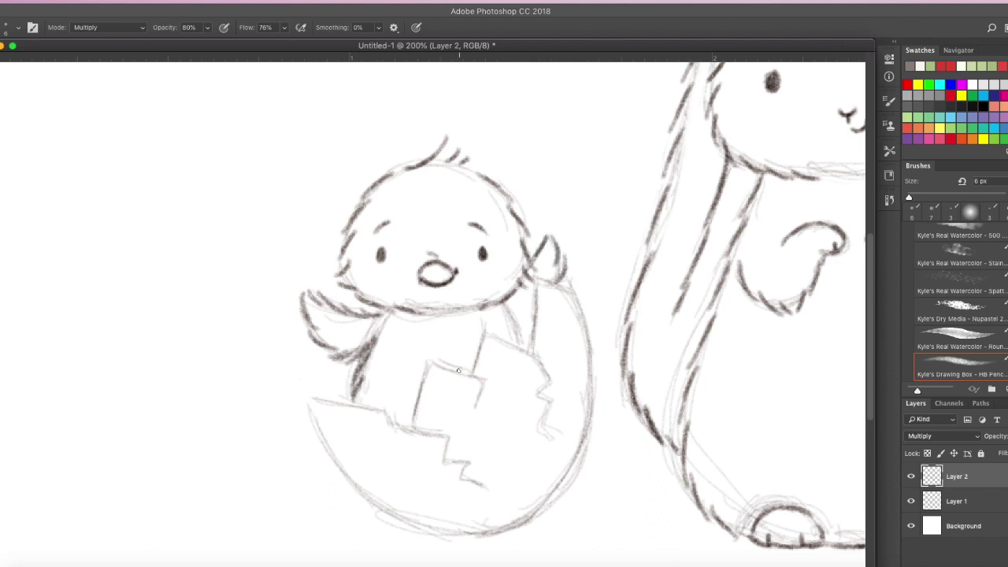
{"action": "left_click_drag", "start_coordinate": [500, 315], "coordinate": [523, 351]}
{"action": "left_click_drag", "start_coordinate": [472, 310], "coordinate": [494, 302]}
Trace the jagged broken edge of the eggshell in front of the chick
{"action": "mouse_move", "coordinate": [310, 398]}
{"action": "left_mouse_down"}
{"action": "mouse_move", "coordinate": [389, 411]}
{"action": "mouse_move", "coordinate": [393, 426]}
{"action": "mouse_move", "coordinate": [443, 438]}
{"action": "left_mouse_up"}
{"action": "left_click_drag", "start_coordinate": [428, 361], "coordinate": [410, 427]}
{"action": "mouse_move", "coordinate": [429, 361]}
{"action": "left_mouse_down"}
{"action": "mouse_move", "coordinate": [466, 373]}
{"action": "mouse_move", "coordinate": [439, 363]}
{"action": "mouse_move", "coordinate": [510, 347]}
{"action": "mouse_move", "coordinate": [475, 364]}
{"action": "mouse_move", "coordinate": [489, 334]}
{"action": "mouse_move", "coordinate": [537, 357]}
{"action": "left_mouse_up"}
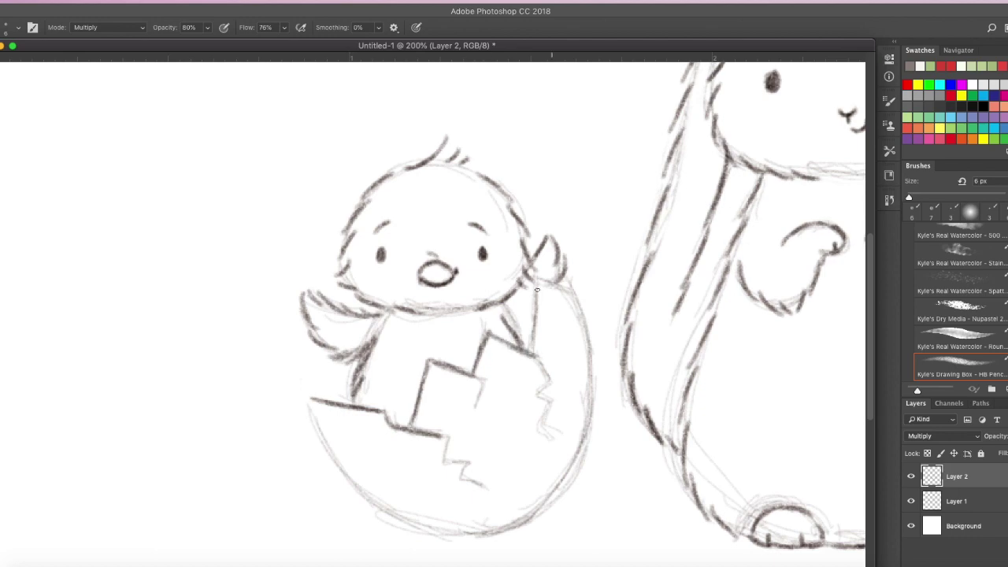
{"action": "left_click_drag", "start_coordinate": [537, 282], "coordinate": [532, 347]}
{"action": "left_click_drag", "start_coordinate": [535, 302], "coordinate": [531, 355]}
Outline the eggshell's curved sides and bottom and trace the zigzag cracks running down from its broken edge
{"action": "mouse_move", "coordinate": [537, 279]}
{"action": "left_mouse_down"}
{"action": "mouse_move", "coordinate": [572, 289]}
{"action": "mouse_move", "coordinate": [546, 279]}
{"action": "mouse_move", "coordinate": [570, 312]}
{"action": "mouse_move", "coordinate": [580, 299]}
{"action": "mouse_move", "coordinate": [590, 359]}
{"action": "left_mouse_up"}
{"action": "mouse_move", "coordinate": [589, 320]}
{"action": "left_mouse_down"}
{"action": "mouse_move", "coordinate": [592, 419]}
{"action": "mouse_move", "coordinate": [568, 471]}
{"action": "left_mouse_up"}
{"action": "mouse_move", "coordinate": [307, 401]}
{"action": "left_mouse_down"}
{"action": "mouse_move", "coordinate": [366, 497]}
{"action": "mouse_move", "coordinate": [435, 526]}
{"action": "mouse_move", "coordinate": [504, 528]}
{"action": "mouse_move", "coordinate": [564, 483]}
{"action": "mouse_move", "coordinate": [574, 455]}
{"action": "left_mouse_up"}
{"action": "mouse_move", "coordinate": [534, 356]}
{"action": "left_mouse_down"}
{"action": "mouse_move", "coordinate": [549, 380]}
{"action": "mouse_move", "coordinate": [535, 395]}
{"action": "mouse_move", "coordinate": [550, 399]}
{"action": "mouse_move", "coordinate": [549, 442]}
{"action": "left_mouse_up"}
{"action": "left_click_drag", "start_coordinate": [475, 369], "coordinate": [476, 406]}
{"action": "mouse_move", "coordinate": [439, 436]}
{"action": "left_mouse_down"}
{"action": "mouse_move", "coordinate": [449, 465]}
{"action": "mouse_move", "coordinate": [492, 487]}
{"action": "left_mouse_up"}
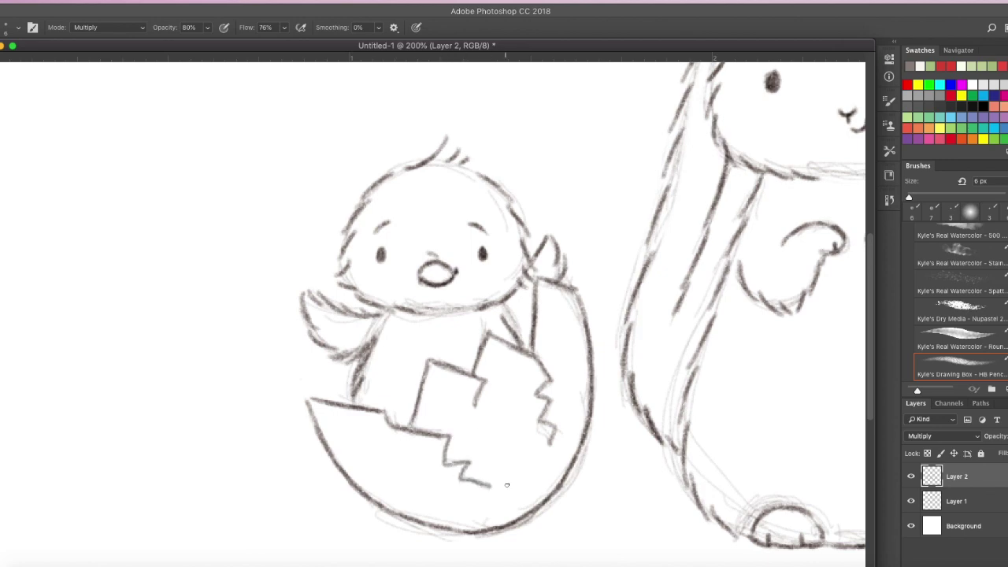
Erase the stray sketch lines around the rabbit and chick on Layer 1 with an 11 px soft round eraser
{"action": "key", "text": "super+minus"}
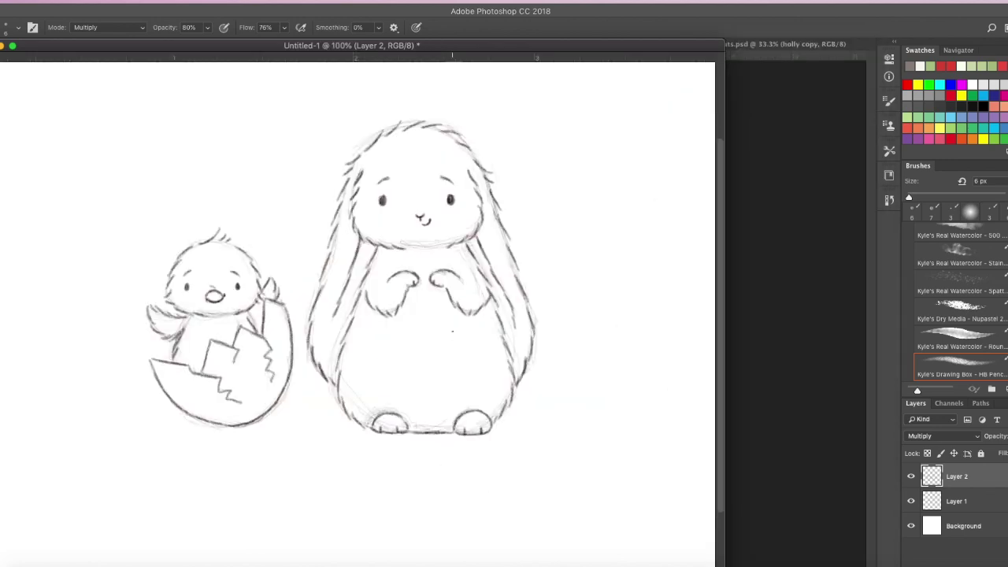
{"action": "left_click", "coordinate": [962, 500]}
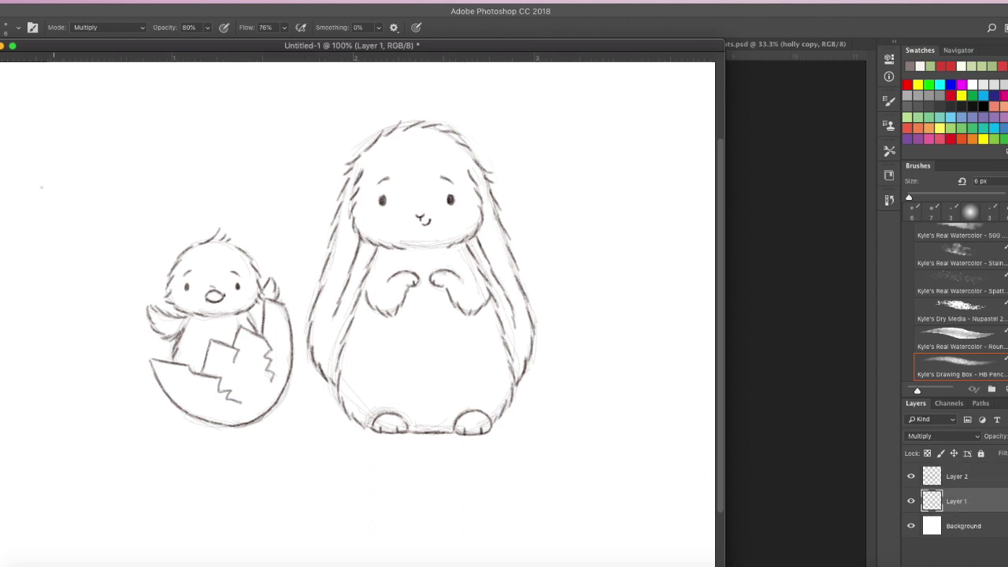
{"action": "key", "text": "e"}
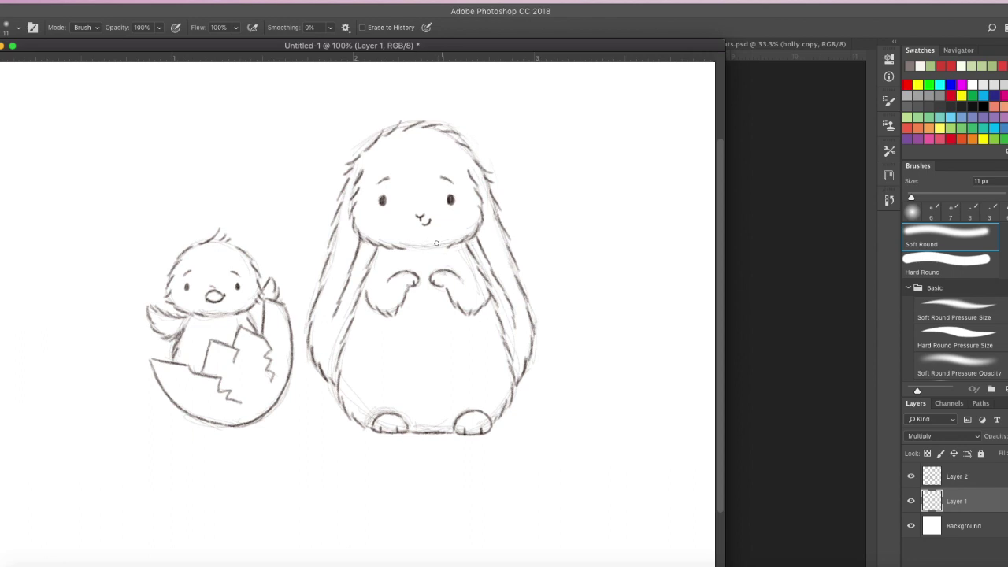
{"action": "left_click_drag", "start_coordinate": [360, 170], "coordinate": [352, 185]}
{"action": "left_click_drag", "start_coordinate": [364, 139], "coordinate": [407, 124]}
{"action": "left_click_drag", "start_coordinate": [476, 249], "coordinate": [491, 282]}
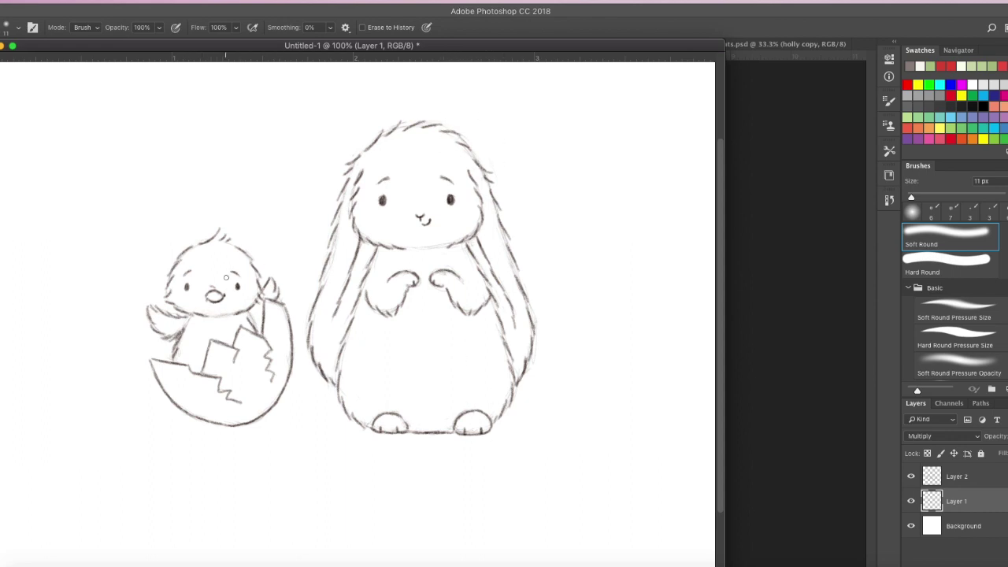
{"action": "key", "text": "super+plus"}
{"action": "scroll", "coordinate": [226, 277], "scroll_direction": "left", "scroll_amount": 6}
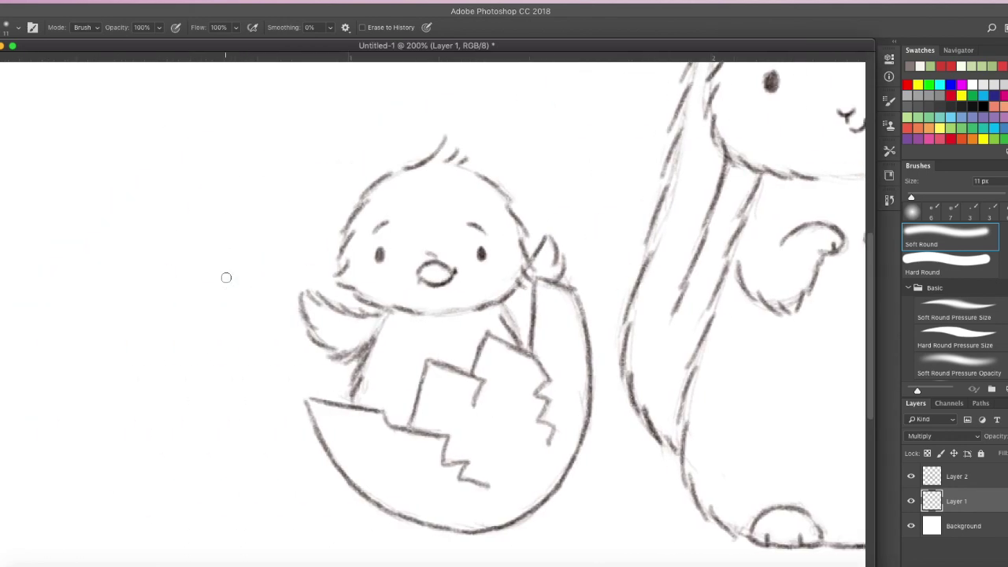
{"action": "left_click", "coordinate": [956, 478]}
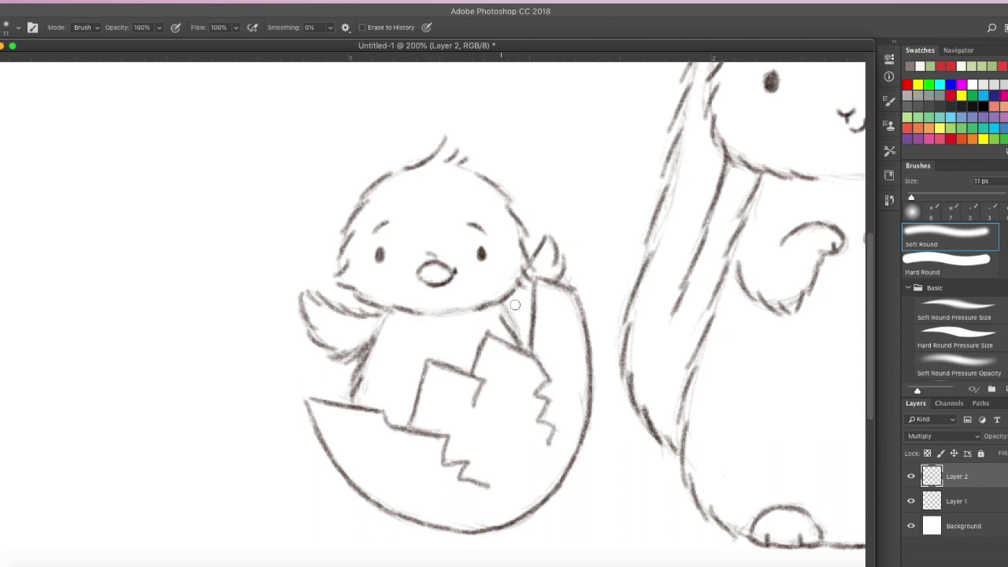
{"action": "key", "text": "super+minus"}
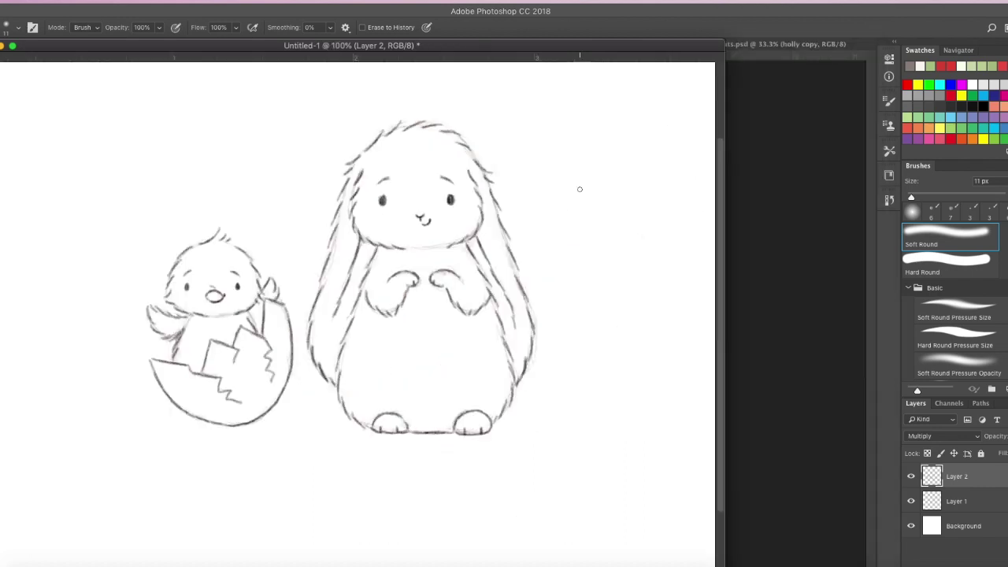
Select Layer 1 and set the foreground colour to the pale cream #fff7eb
{"action": "left_click", "coordinate": [957, 502]}
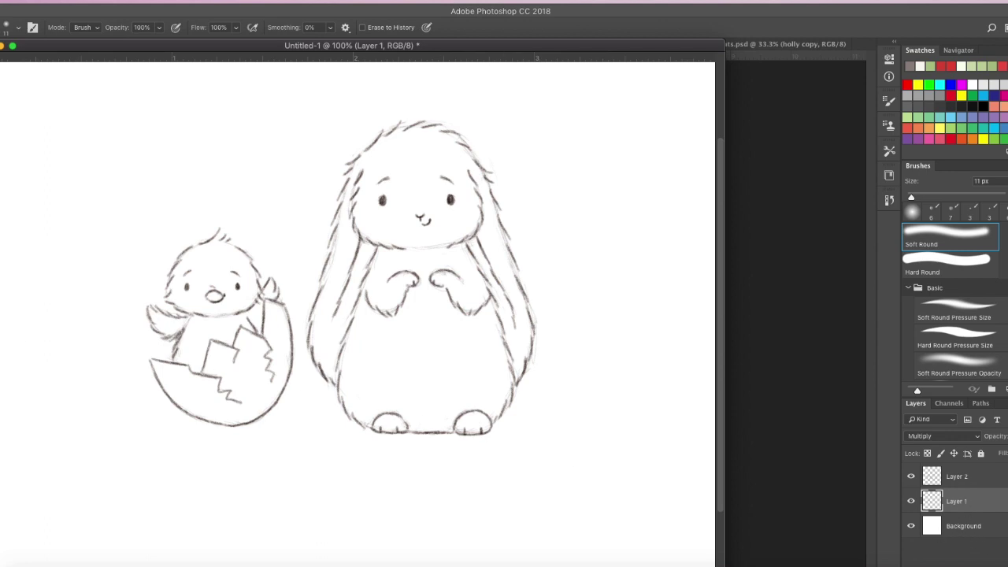
{"action": "left_click", "coordinate": [2, 406]}
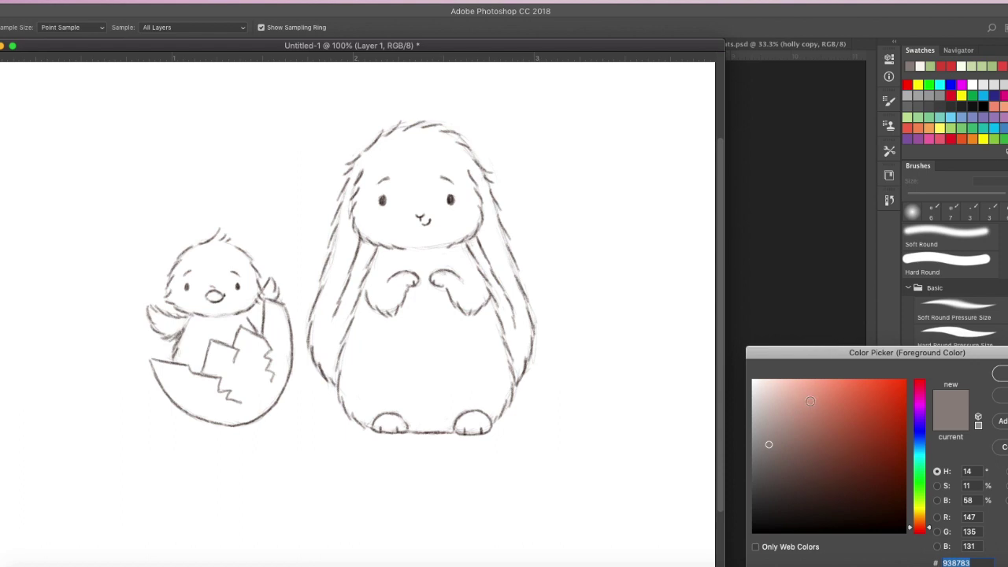
{"action": "left_click_drag", "start_coordinate": [924, 525], "coordinate": [922, 517]}
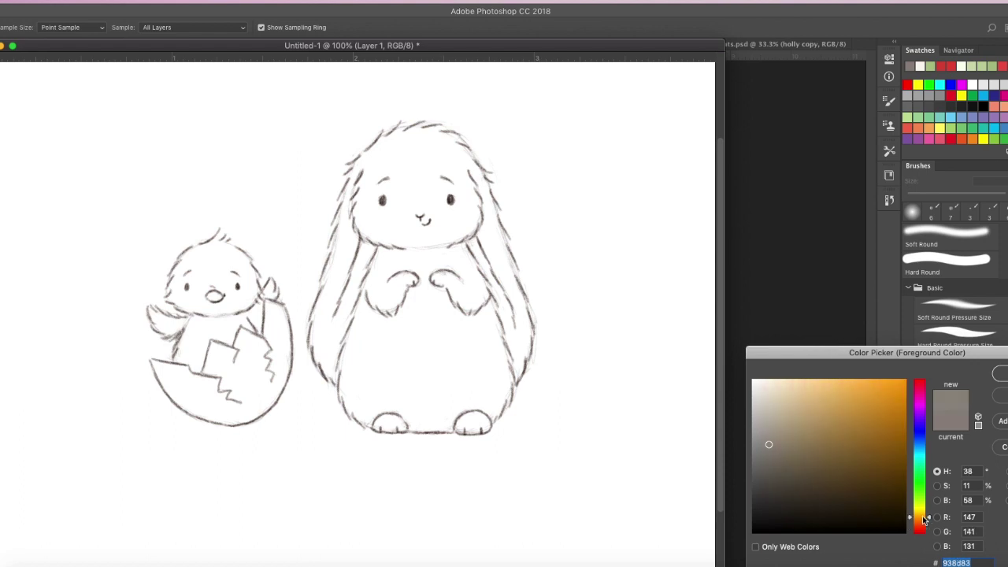
{"action": "left_click", "coordinate": [766, 380]}
{"action": "left_click_drag", "start_coordinate": [765, 381], "coordinate": [764, 378]}
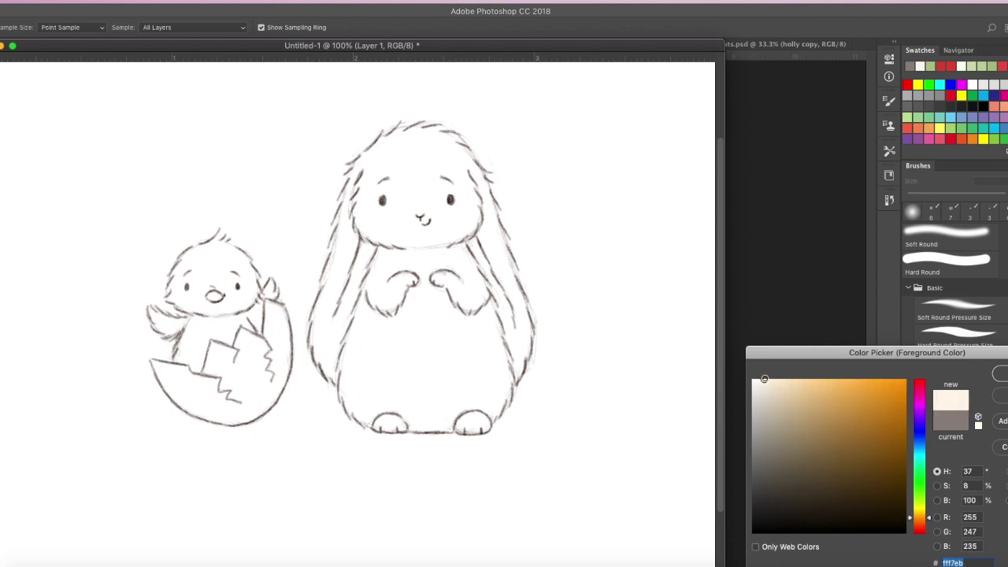
{"action": "key", "text": "Return"}
Choose the round Kyle's Real Watercolor brush and set its size to 43 px
{"action": "key", "text": "b"}
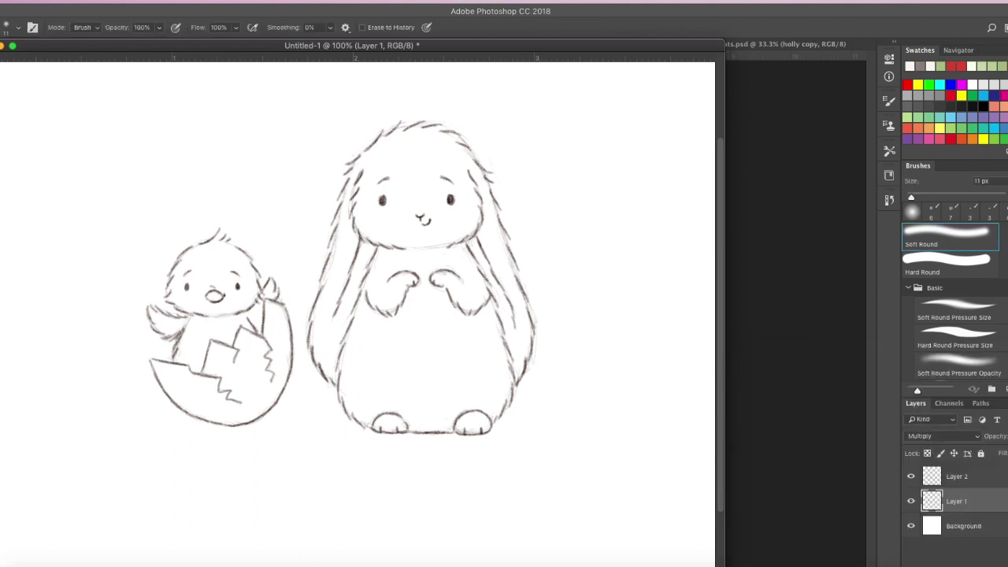
{"action": "key", "text": "b"}
{"action": "left_click", "coordinate": [962, 339]}
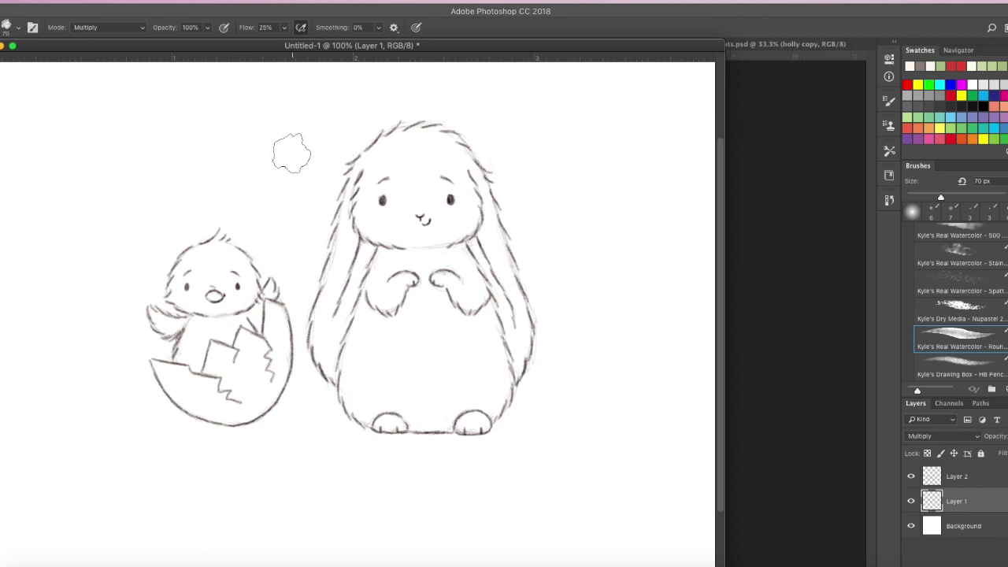
{"action": "left_click", "coordinate": [15, 29]}
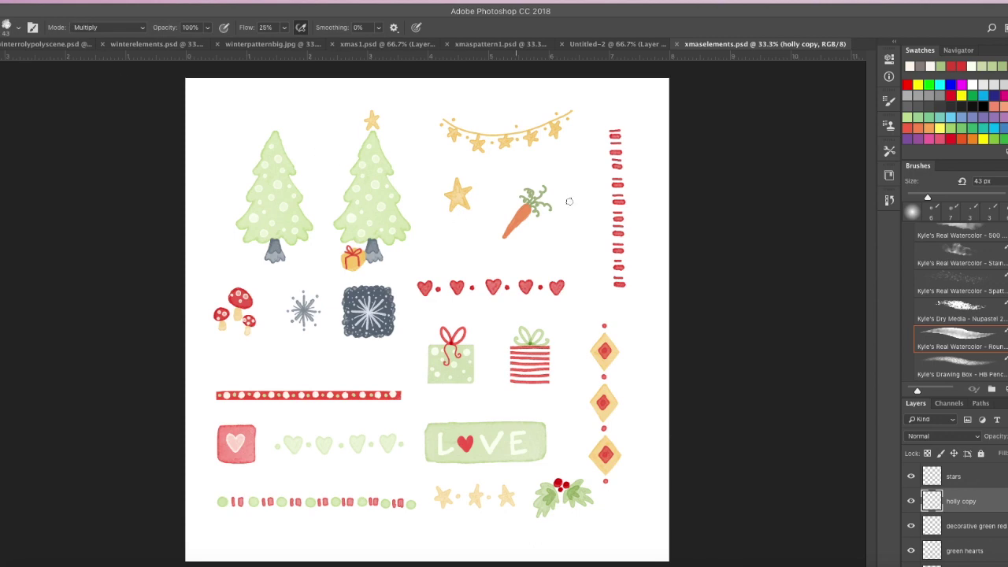
Rearrange the application frame and the floating Untitled-1 window so the whole rabbit and chick drawing sits in front
{"action": "left_click_drag", "start_coordinate": [781, 16], "coordinate": [789, 48]}
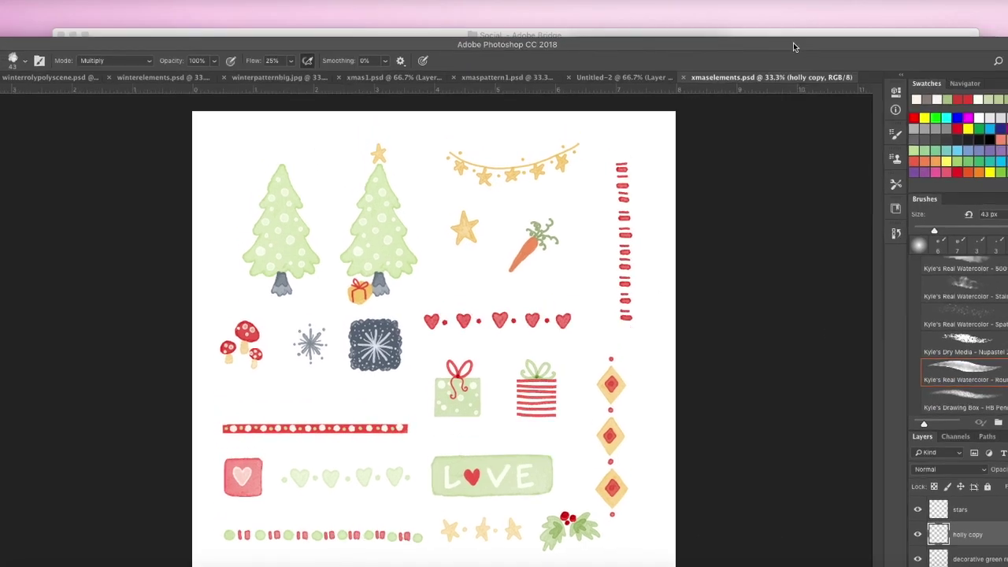
{"action": "left_click", "coordinate": [793, 35]}
{"action": "left_click", "coordinate": [745, 36]}
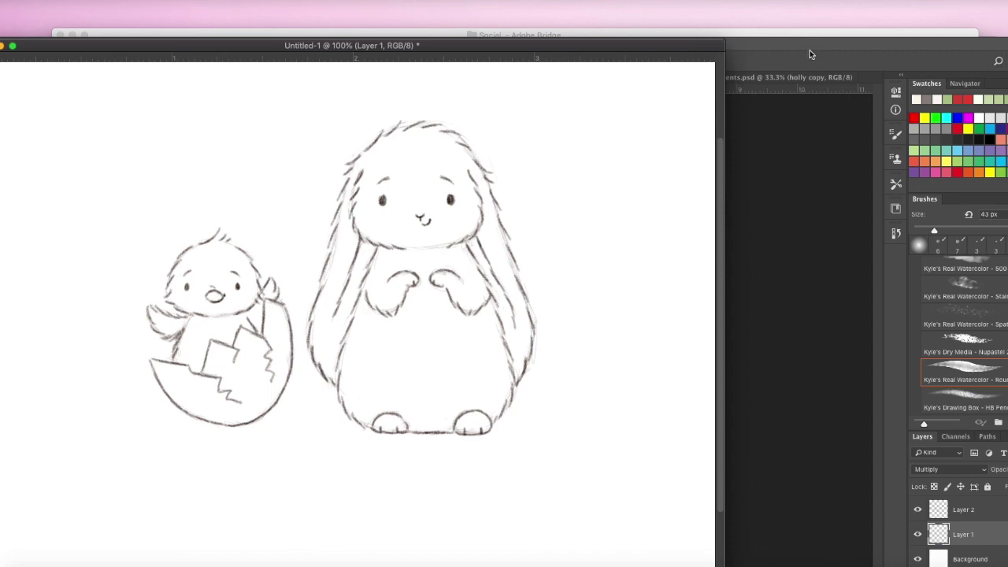
{"action": "left_click", "coordinate": [807, 43]}
{"action": "left_click_drag", "start_coordinate": [807, 43], "coordinate": [801, 77]}
{"action": "mouse_move", "coordinate": [717, 45]}
{"action": "left_mouse_down"}
{"action": "mouse_move", "coordinate": [707, 0]}
{"action": "mouse_move", "coordinate": [717, 0]}
{"action": "left_mouse_up"}
{"action": "double_click", "coordinate": [819, 81]}
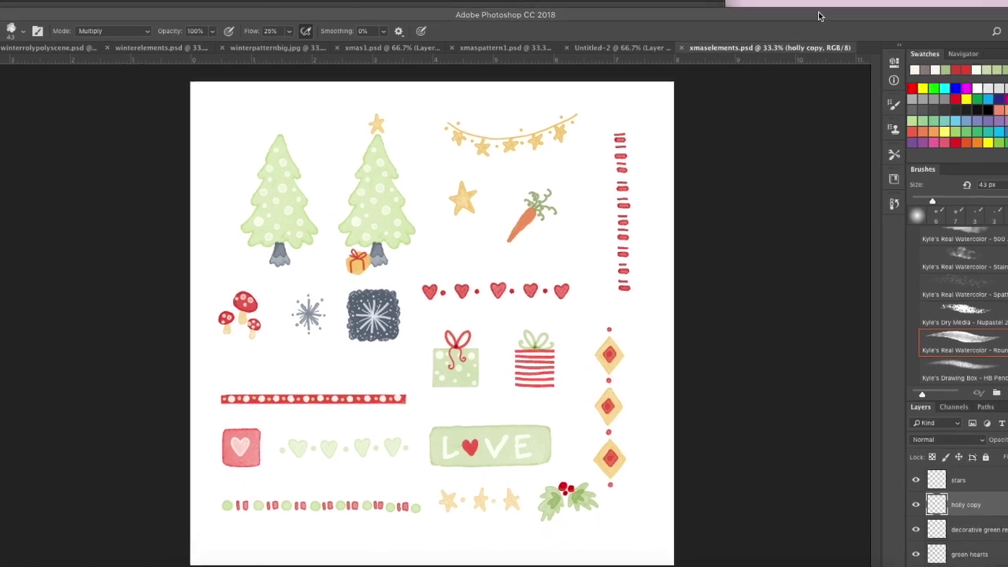
{"action": "left_click", "coordinate": [677, 5]}
{"action": "mouse_move", "coordinate": [699, 2]}
{"action": "left_mouse_down"}
{"action": "mouse_move", "coordinate": [767, 33]}
{"action": "mouse_move", "coordinate": [763, 56]}
{"action": "mouse_move", "coordinate": [761, 36]}
{"action": "left_mouse_up"}
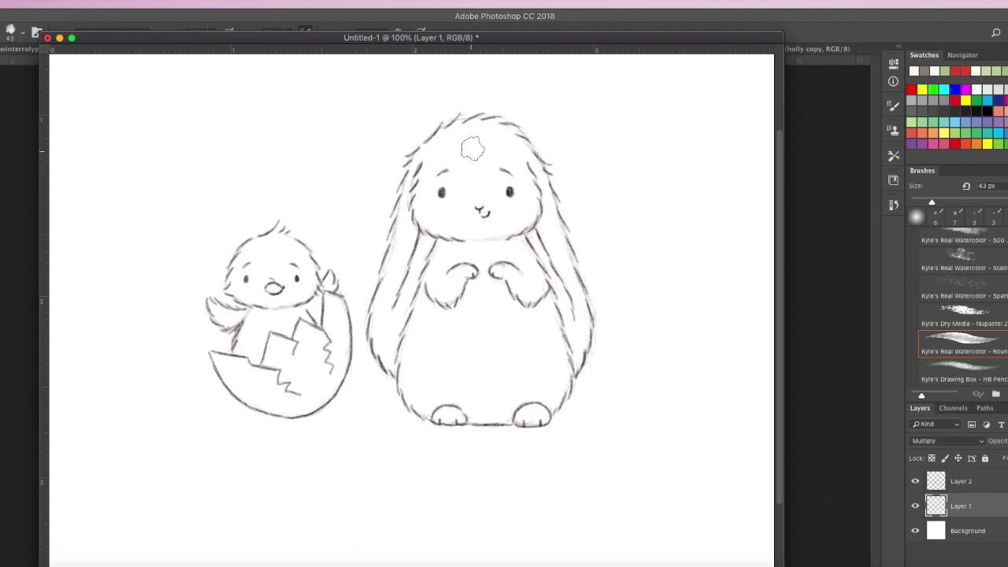
Paint a cream watercolour base over the whole rabbit and layer further washes down its face, ears and body
{"action": "mouse_move", "coordinate": [469, 144]}
{"action": "left_mouse_down"}
{"action": "mouse_move", "coordinate": [430, 193]}
{"action": "mouse_move", "coordinate": [489, 157]}
{"action": "mouse_move", "coordinate": [529, 202]}
{"action": "mouse_move", "coordinate": [498, 177]}
{"action": "mouse_move", "coordinate": [442, 172]}
{"action": "mouse_move", "coordinate": [416, 188]}
{"action": "mouse_move", "coordinate": [422, 175]}
{"action": "mouse_move", "coordinate": [400, 309]}
{"action": "mouse_move", "coordinate": [415, 278]}
{"action": "mouse_move", "coordinate": [401, 296]}
{"action": "mouse_move", "coordinate": [397, 273]}
{"action": "mouse_move", "coordinate": [389, 307]}
{"action": "mouse_move", "coordinate": [392, 356]}
{"action": "mouse_move", "coordinate": [415, 312]}
{"action": "mouse_move", "coordinate": [429, 360]}
{"action": "mouse_move", "coordinate": [423, 373]}
{"action": "mouse_move", "coordinate": [412, 366]}
{"action": "mouse_move", "coordinate": [425, 404]}
{"action": "mouse_move", "coordinate": [483, 391]}
{"action": "mouse_move", "coordinate": [459, 385]}
{"action": "mouse_move", "coordinate": [483, 347]}
{"action": "mouse_move", "coordinate": [462, 326]}
{"action": "mouse_move", "coordinate": [481, 283]}
{"action": "mouse_move", "coordinate": [472, 263]}
{"action": "mouse_move", "coordinate": [480, 230]}
{"action": "mouse_move", "coordinate": [450, 217]}
{"action": "mouse_move", "coordinate": [456, 157]}
{"action": "mouse_move", "coordinate": [440, 156]}
{"action": "mouse_move", "coordinate": [490, 131]}
{"action": "mouse_move", "coordinate": [517, 152]}
{"action": "mouse_move", "coordinate": [534, 211]}
{"action": "mouse_move", "coordinate": [530, 281]}
{"action": "mouse_move", "coordinate": [544, 379]}
{"action": "mouse_move", "coordinate": [536, 404]}
{"action": "mouse_move", "coordinate": [513, 415]}
{"action": "left_mouse_up"}
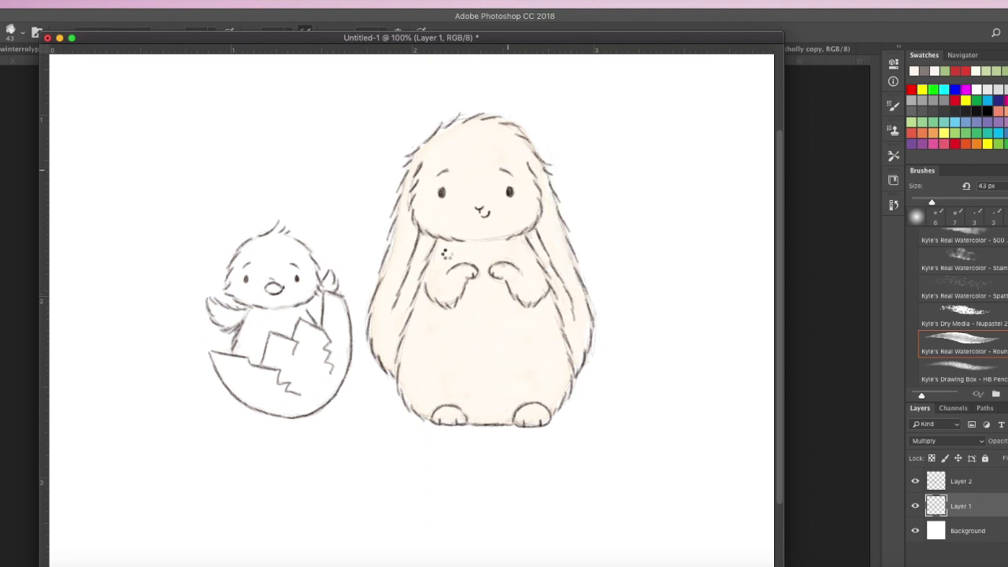
{"action": "key", "text": "e"}
{"action": "mouse_move", "coordinate": [467, 161]}
{"action": "left_mouse_down"}
{"action": "mouse_move", "coordinate": [448, 220]}
{"action": "mouse_move", "coordinate": [492, 220]}
{"action": "mouse_move", "coordinate": [457, 149]}
{"action": "mouse_move", "coordinate": [482, 234]}
{"action": "mouse_move", "coordinate": [442, 337]}
{"action": "mouse_move", "coordinate": [453, 379]}
{"action": "mouse_move", "coordinate": [480, 393]}
{"action": "mouse_move", "coordinate": [496, 354]}
{"action": "mouse_move", "coordinate": [499, 312]}
{"action": "mouse_move", "coordinate": [489, 308]}
{"action": "mouse_move", "coordinate": [526, 330]}
{"action": "mouse_move", "coordinate": [524, 395]}
{"action": "mouse_move", "coordinate": [540, 370]}
{"action": "mouse_move", "coordinate": [544, 402]}
{"action": "mouse_move", "coordinate": [546, 327]}
{"action": "left_mouse_up"}
{"action": "mouse_move", "coordinate": [534, 280]}
{"action": "left_mouse_down"}
{"action": "mouse_move", "coordinate": [567, 317]}
{"action": "mouse_move", "coordinate": [550, 257]}
{"action": "mouse_move", "coordinate": [515, 231]}
{"action": "mouse_move", "coordinate": [524, 165]}
{"action": "mouse_move", "coordinate": [499, 132]}
{"action": "mouse_move", "coordinate": [532, 220]}
{"action": "left_mouse_up"}
{"action": "left_click_drag", "start_coordinate": [400, 297], "coordinate": [390, 358]}
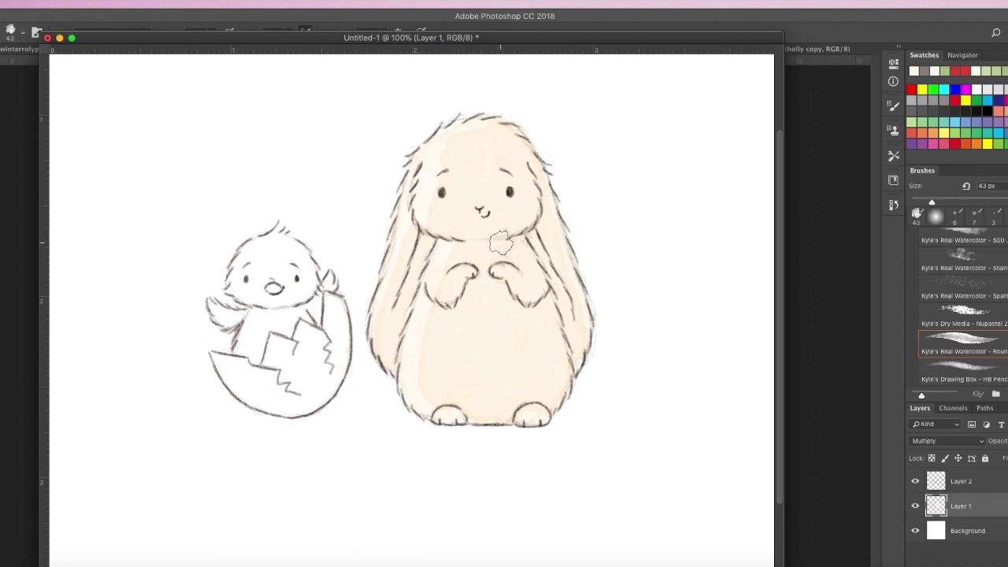
{"action": "mouse_move", "coordinate": [517, 283]}
{"action": "left_mouse_down"}
{"action": "mouse_move", "coordinate": [477, 339]}
{"action": "mouse_move", "coordinate": [481, 363]}
{"action": "mouse_move", "coordinate": [521, 332]}
{"action": "mouse_move", "coordinate": [530, 284]}
{"action": "mouse_move", "coordinate": [534, 375]}
{"action": "mouse_move", "coordinate": [480, 387]}
{"action": "mouse_move", "coordinate": [510, 399]}
{"action": "mouse_move", "coordinate": [549, 399]}
{"action": "left_mouse_up"}
Layer narrower cream washes over the rabbit's face, body and ear with a 31 px brush at 49% and 74% opacity
{"action": "left_click_drag", "start_coordinate": [143, 41], "coordinate": [136, 49]}
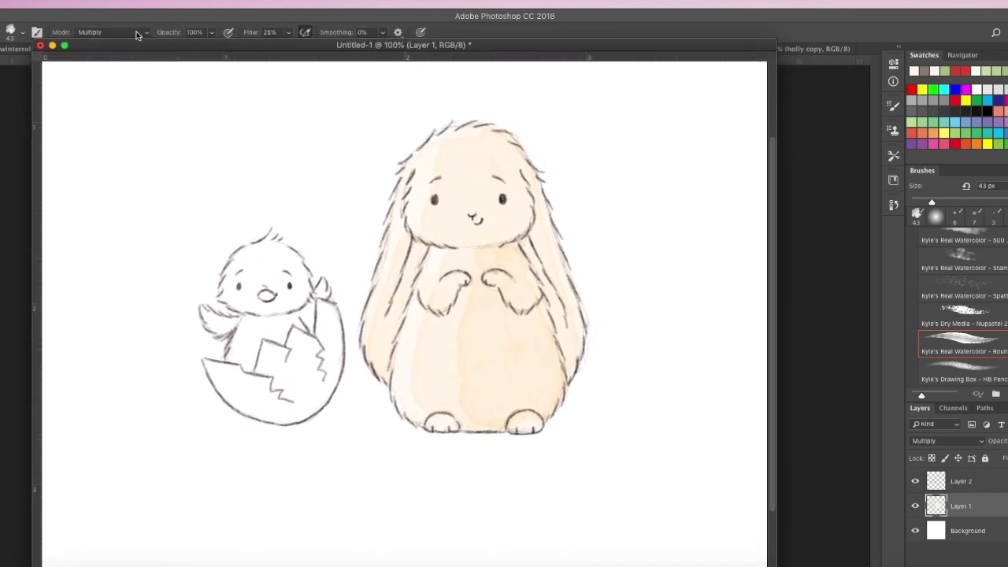
{"action": "left_click", "coordinate": [211, 34]}
{"action": "left_click", "coordinate": [184, 46]}
{"action": "left_click", "coordinate": [10, 34]}
{"action": "left_click_drag", "start_coordinate": [42, 72], "coordinate": [38, 74]}
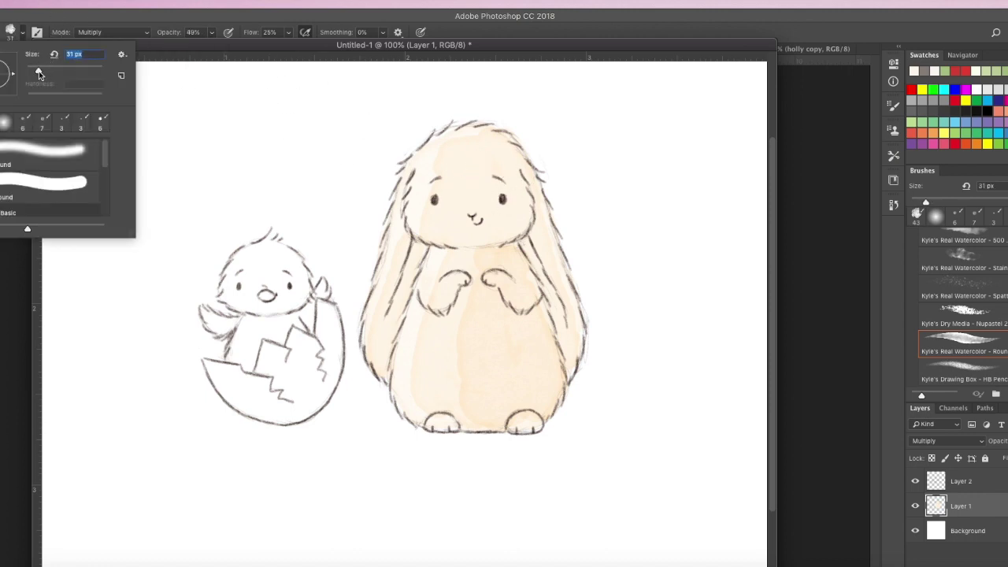
{"action": "left_click", "coordinate": [470, 181]}
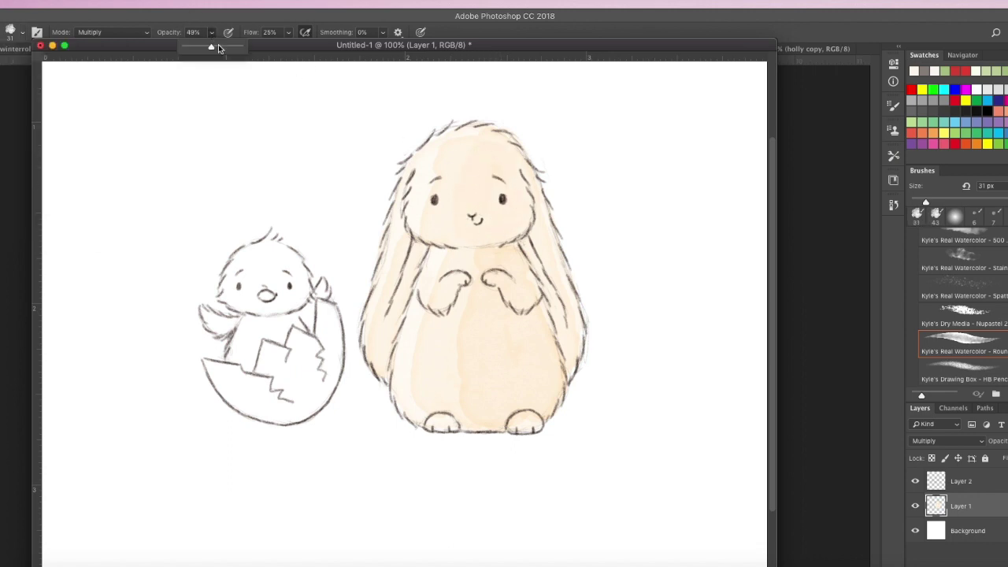
{"action": "left_click", "coordinate": [510, 222]}
{"action": "left_click_drag", "start_coordinate": [534, 207], "coordinate": [574, 337]}
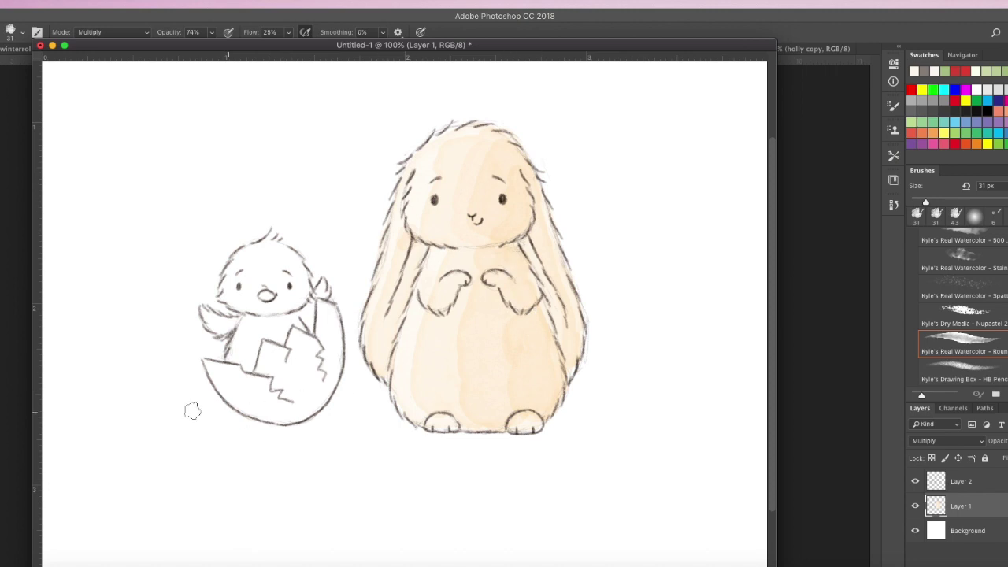
Set the foreground colour to the pale warm grey #ede7e6 and the watercolour brush size to 19 px
{"action": "left_click", "coordinate": [2, 354]}
{"action": "left_click_drag", "start_coordinate": [760, 395], "coordinate": [756, 389]}
{"action": "left_click", "coordinate": [1003, 374]}
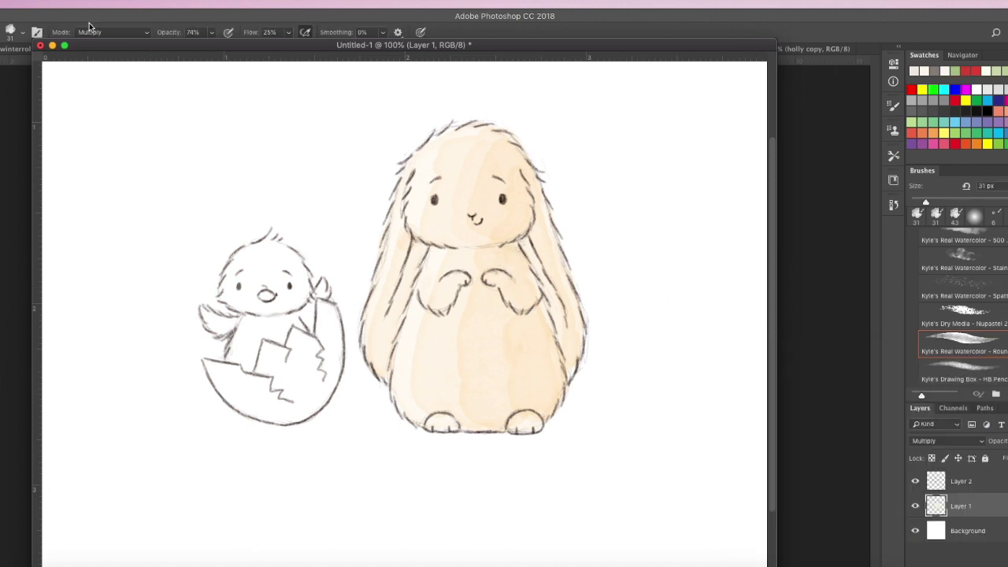
{"action": "left_click", "coordinate": [10, 32]}
{"action": "left_click_drag", "start_coordinate": [38, 66], "coordinate": [36, 68]}
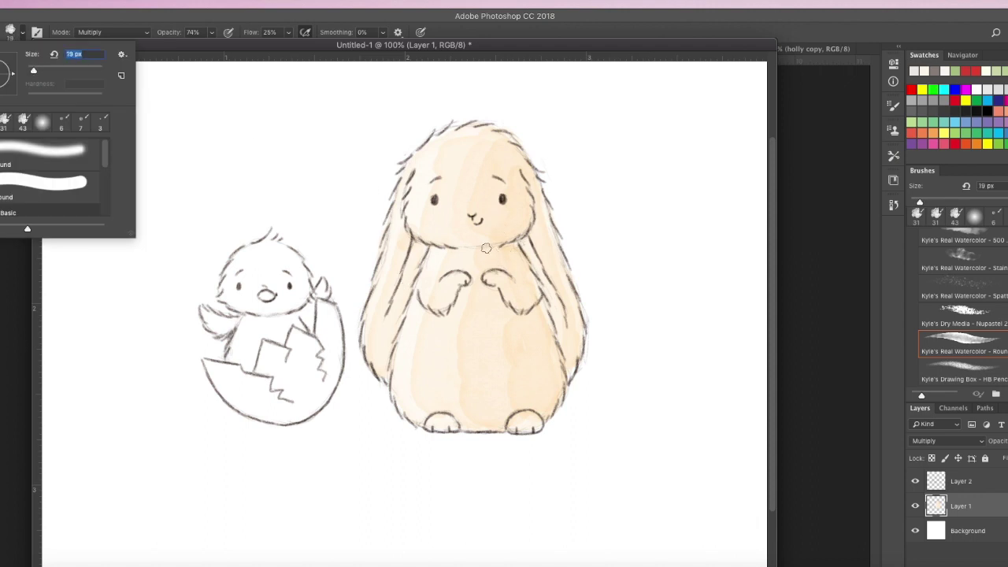
{"action": "key", "text": "Return"}
Paint grey shadows under the rabbit's chin and paws, around its feet, and along the edges of its face and ears
{"action": "mouse_move", "coordinate": [424, 310]}
{"action": "left_mouse_down"}
{"action": "mouse_move", "coordinate": [451, 311]}
{"action": "mouse_move", "coordinate": [484, 280]}
{"action": "mouse_move", "coordinate": [523, 321]}
{"action": "mouse_move", "coordinate": [538, 305]}
{"action": "mouse_move", "coordinate": [551, 335]}
{"action": "mouse_move", "coordinate": [534, 419]}
{"action": "left_mouse_up"}
{"action": "left_click_drag", "start_coordinate": [447, 423], "coordinate": [502, 423]}
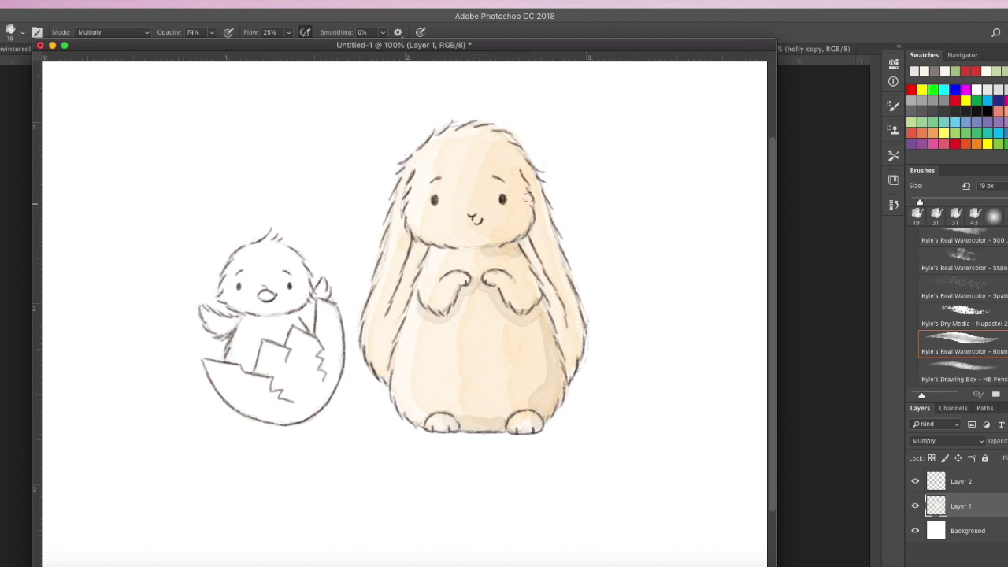
{"action": "mouse_move", "coordinate": [528, 173]}
{"action": "left_mouse_down"}
{"action": "mouse_move", "coordinate": [536, 244]}
{"action": "mouse_move", "coordinate": [568, 297]}
{"action": "mouse_move", "coordinate": [568, 366]}
{"action": "left_mouse_up"}
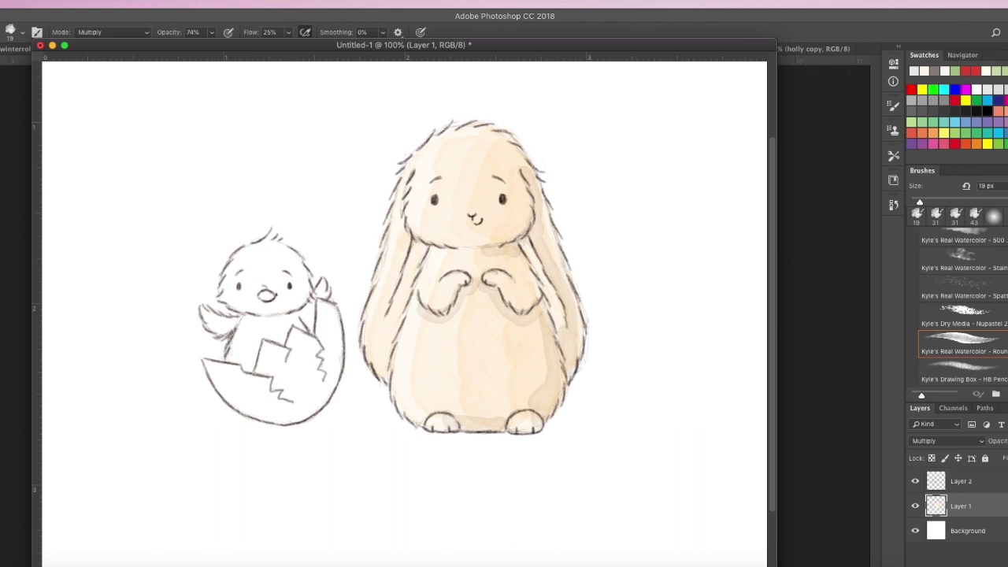
Choose a light pink and paint the inner strips of both rabbit ears, building up a deeper pink near the head
{"action": "left_click", "coordinate": [9, 382]}
{"action": "left_click", "coordinate": [925, 532]}
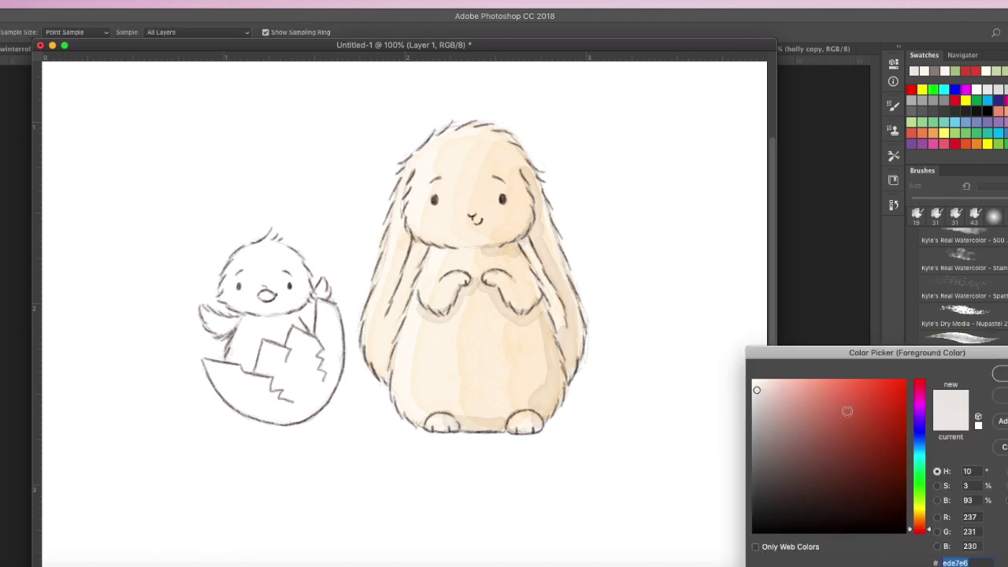
{"action": "left_click", "coordinate": [996, 373]}
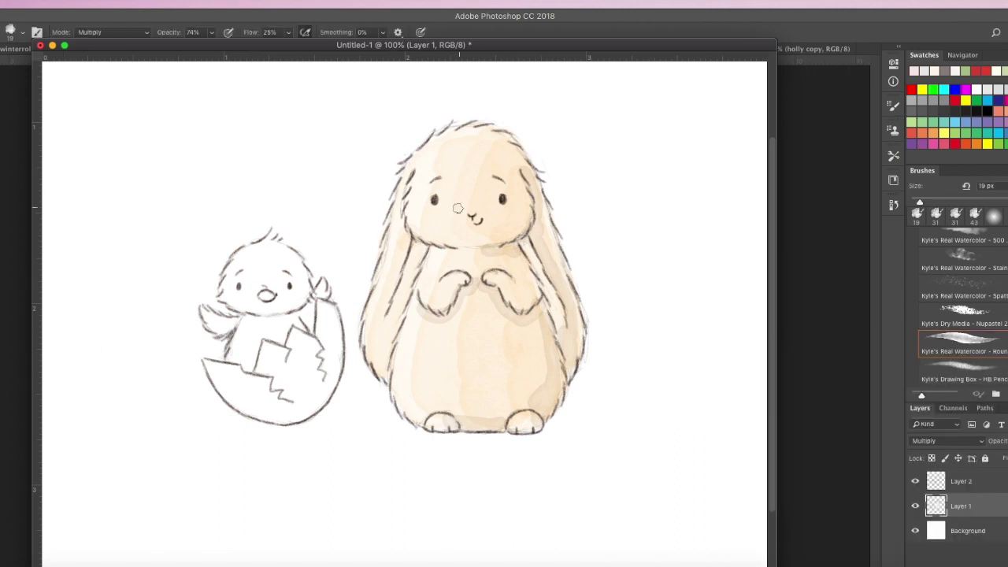
{"action": "mouse_move", "coordinate": [419, 248]}
{"action": "left_mouse_down"}
{"action": "mouse_move", "coordinate": [387, 344]}
{"action": "mouse_move", "coordinate": [388, 331]}
{"action": "left_mouse_up"}
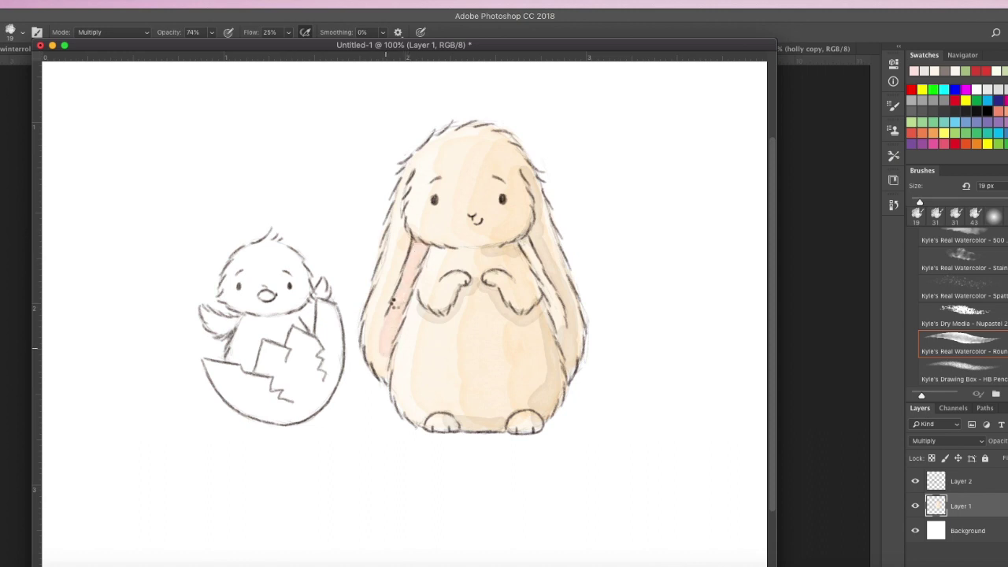
{"action": "mouse_move", "coordinate": [523, 241]}
{"action": "left_mouse_down"}
{"action": "mouse_move", "coordinate": [565, 355]}
{"action": "mouse_move", "coordinate": [528, 244]}
{"action": "mouse_move", "coordinate": [566, 350]}
{"action": "left_mouse_up"}
{"action": "mouse_move", "coordinate": [411, 250]}
{"action": "left_mouse_down"}
{"action": "mouse_move", "coordinate": [416, 264]}
{"action": "mouse_move", "coordinate": [422, 247]}
{"action": "mouse_move", "coordinate": [406, 297]}
{"action": "mouse_move", "coordinate": [403, 282]}
{"action": "left_mouse_up"}
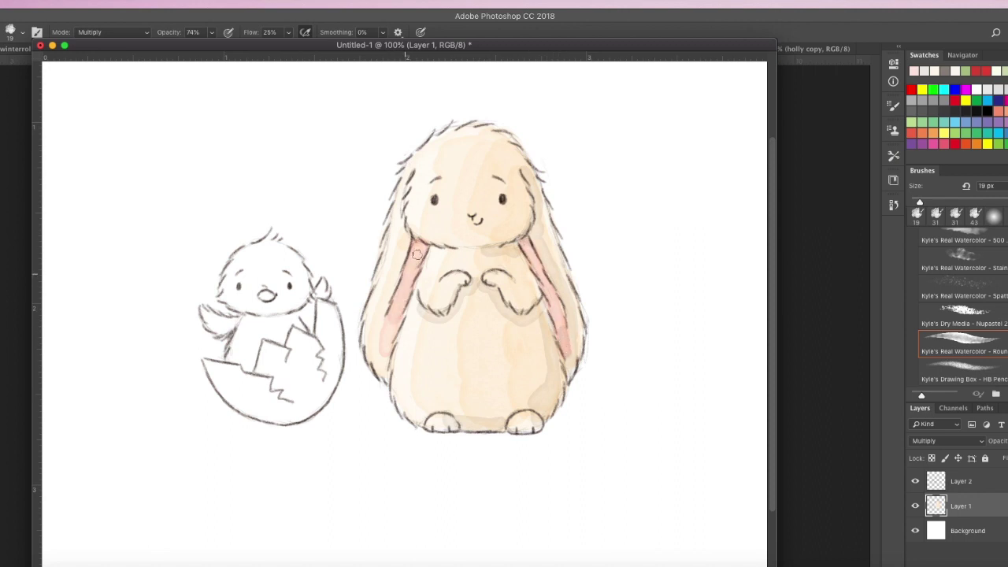
{"action": "mouse_move", "coordinate": [418, 247]}
{"action": "left_mouse_down"}
{"action": "mouse_move", "coordinate": [408, 283]}
{"action": "mouse_move", "coordinate": [422, 250]}
{"action": "left_mouse_up"}
{"action": "left_click_drag", "start_coordinate": [524, 244], "coordinate": [555, 320]}
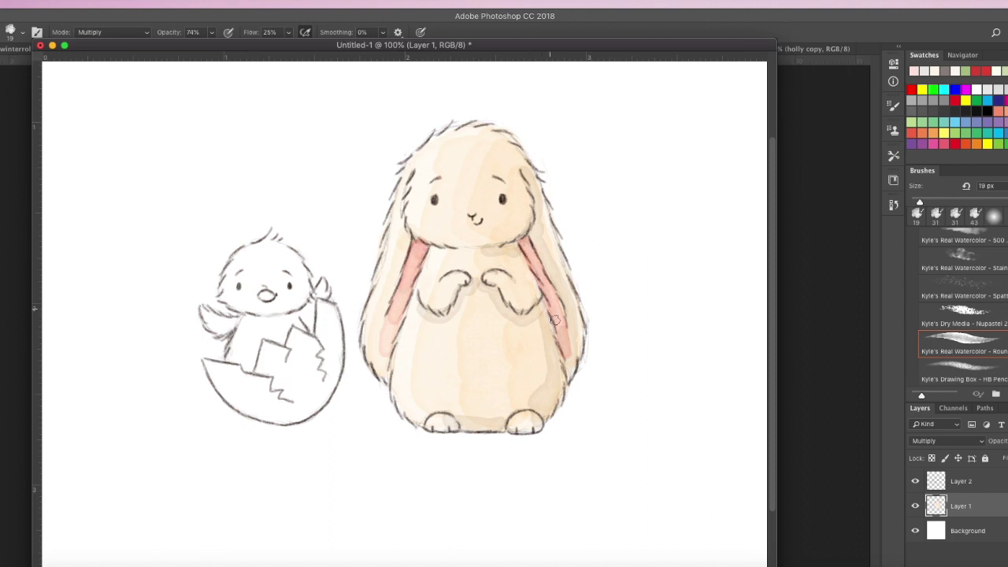
{"action": "left_click_drag", "start_coordinate": [525, 244], "coordinate": [547, 289]}
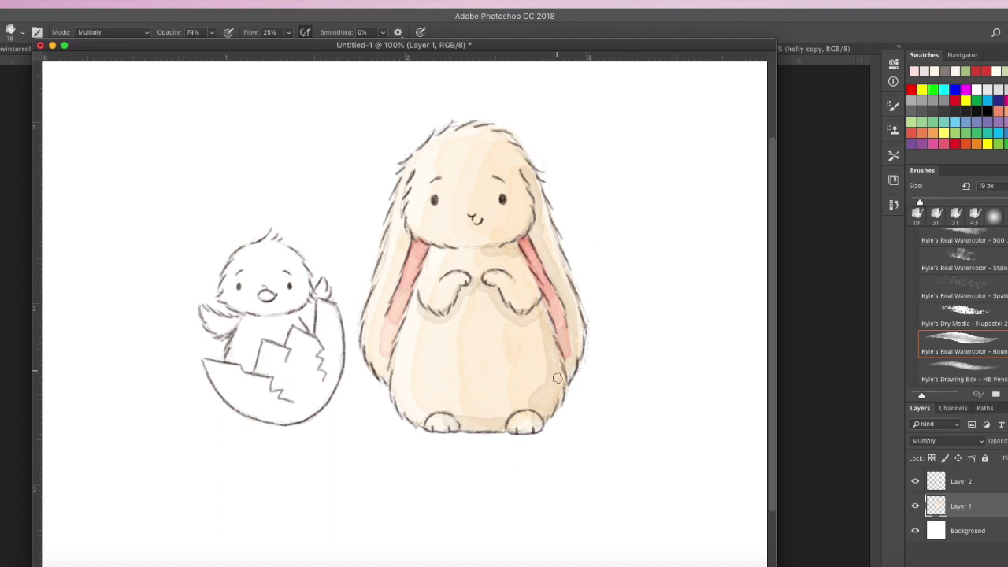
Paint round pink blushes on both of the rabbit's cheeks and tint its nose pink with an 11 px brush
{"action": "left_click_drag", "start_coordinate": [433, 223], "coordinate": [442, 229]}
{"action": "left_click_drag", "start_coordinate": [515, 220], "coordinate": [507, 222]}
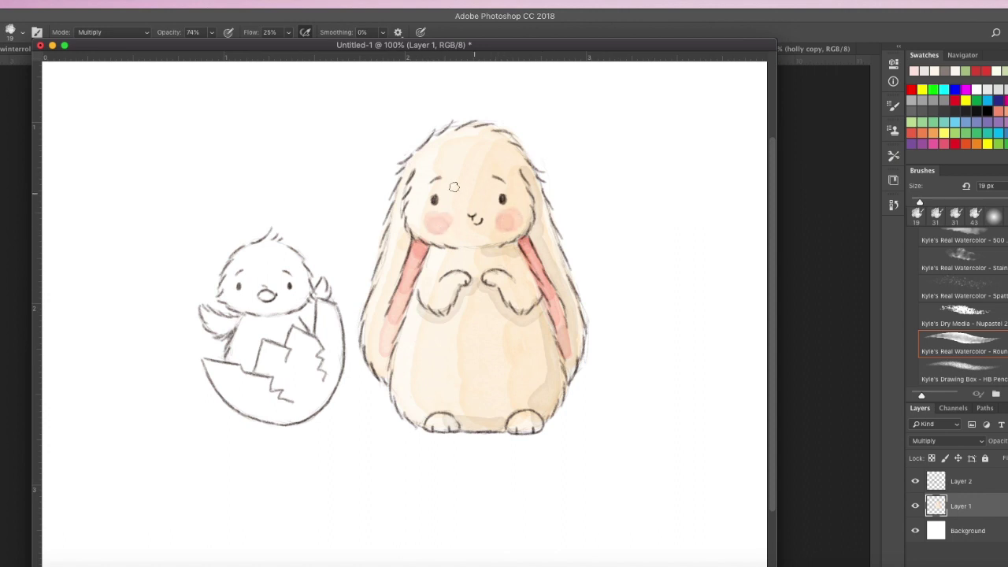
{"action": "left_click", "coordinate": [23, 35]}
{"action": "left_click_drag", "start_coordinate": [33, 70], "coordinate": [31, 71]}
{"action": "left_click", "coordinate": [473, 215]}
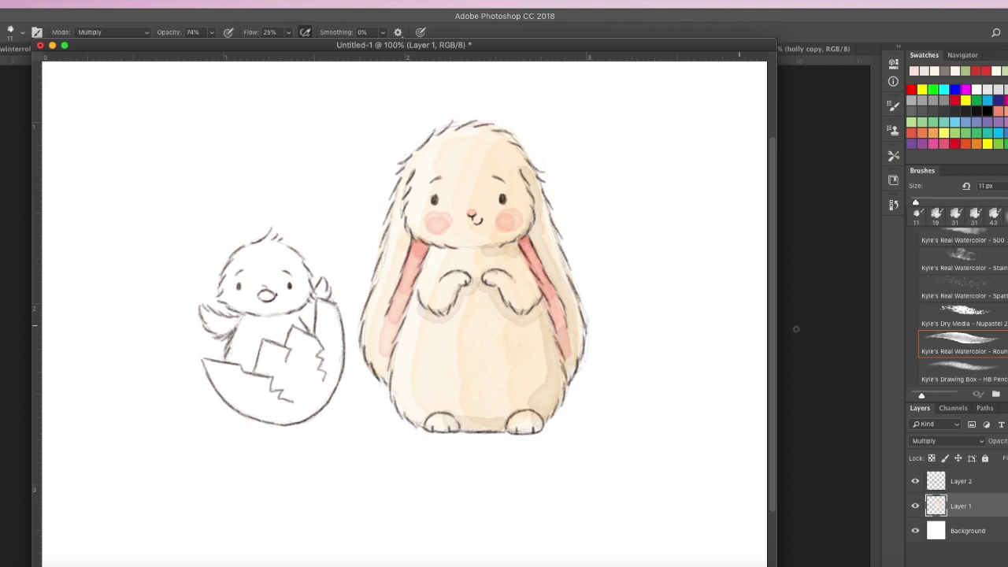
Smudge the rabbit's cheeks, ears and fur shading with Kyle's Real Watercolor Soft brush at 35 px, then 25 px
{"action": "scroll", "coordinate": [962, 307], "scroll_direction": "up", "scroll_amount": 3}
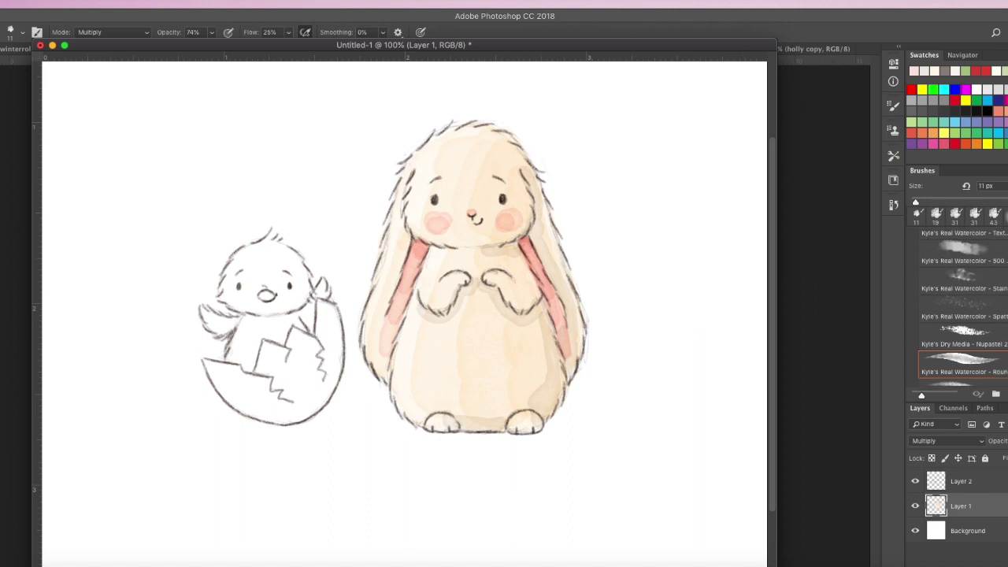
{"action": "scroll", "coordinate": [963, 307], "scroll_direction": "up", "scroll_amount": 2}
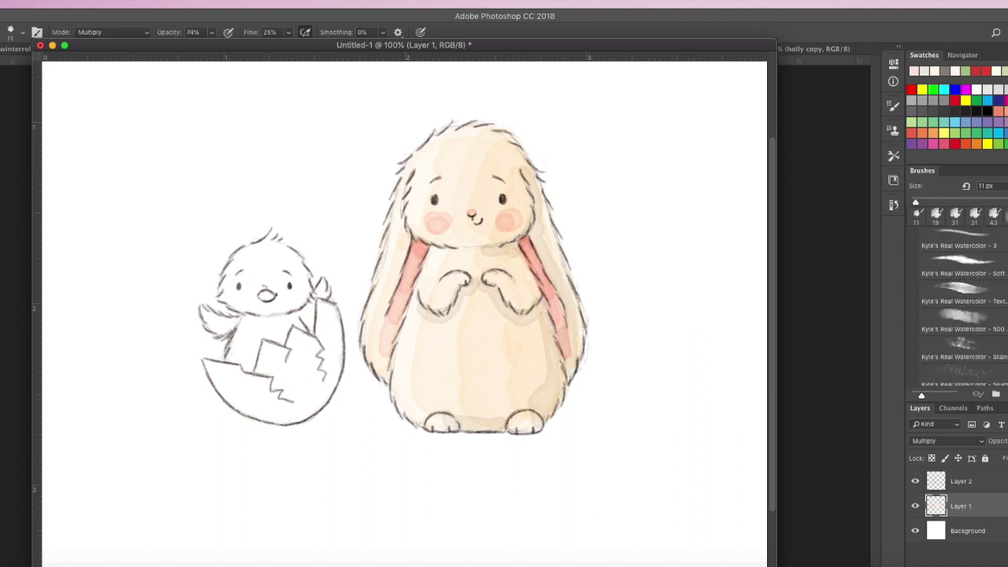
{"action": "left_click", "coordinate": [962, 245]}
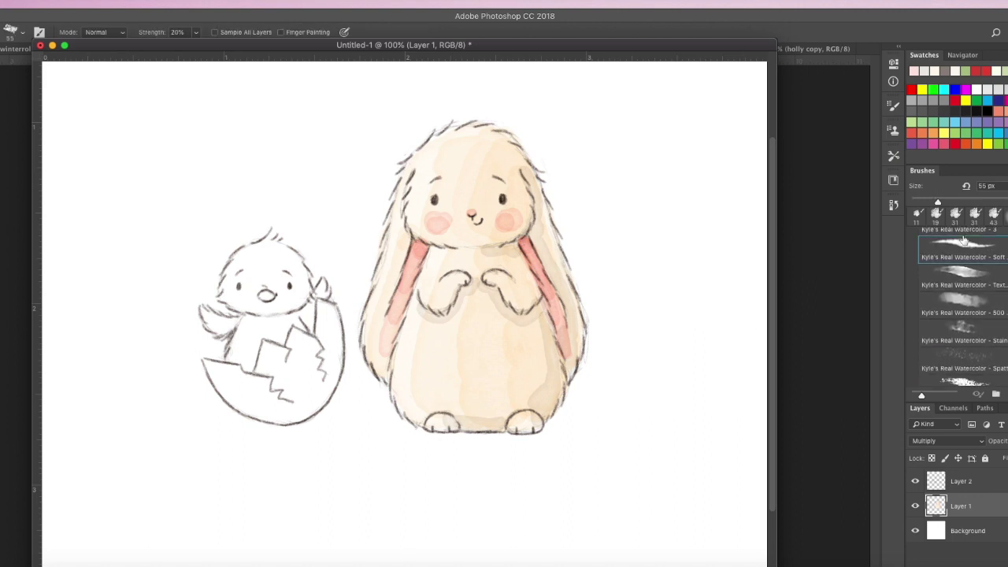
{"action": "left_click", "coordinate": [7, 31]}
{"action": "left_click_drag", "start_coordinate": [44, 69], "coordinate": [39, 70]}
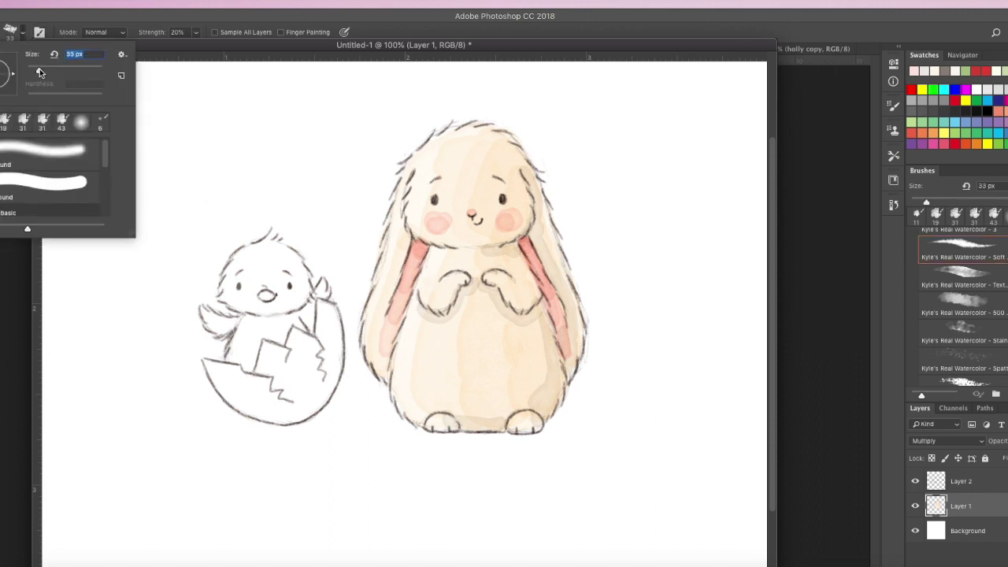
{"action": "key", "text": "Return"}
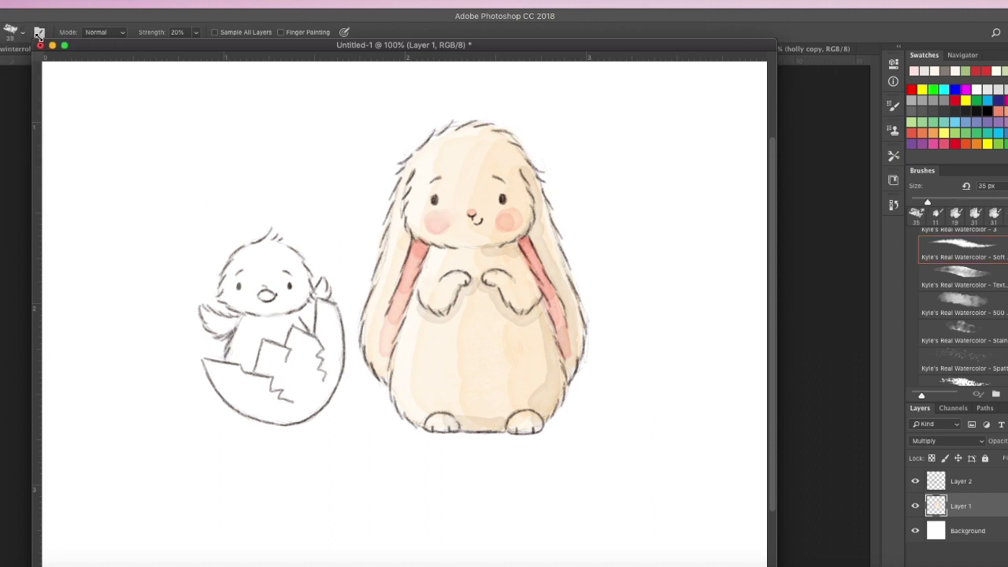
{"action": "left_click", "coordinate": [9, 33]}
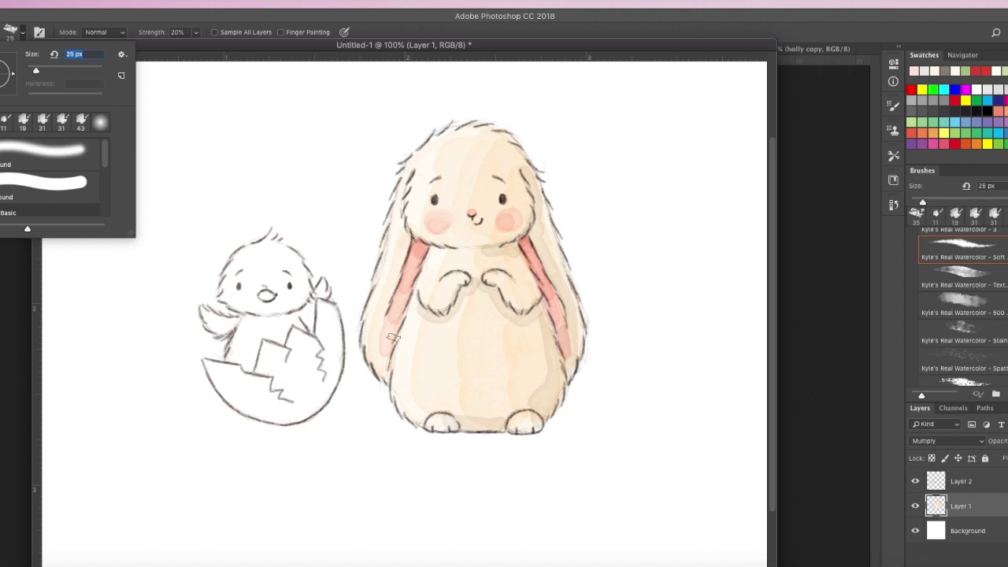
{"action": "key", "text": "Return"}
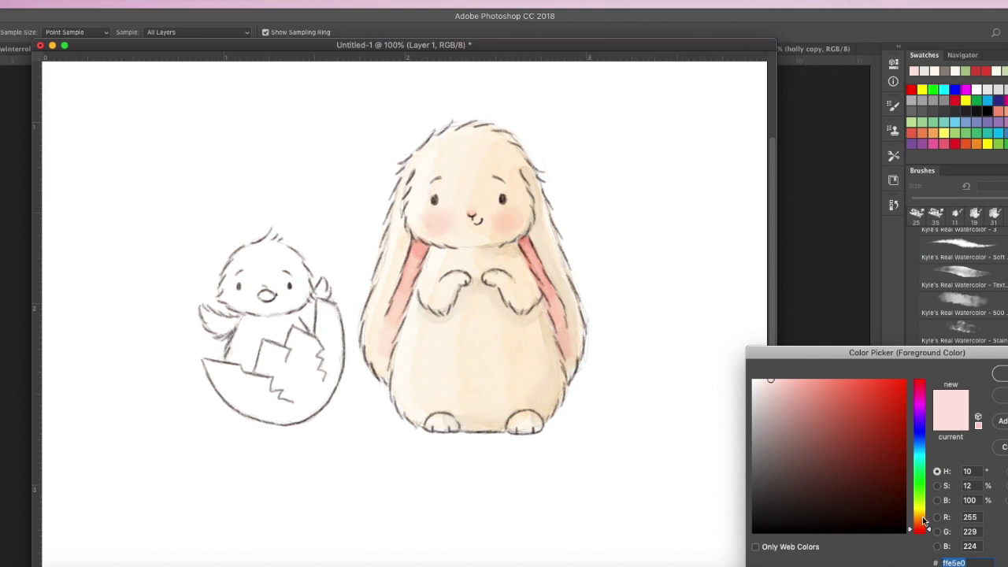
Choose the light orange #ffdba8 and paint a base wash over the chick's head, wings and body with a 19 px watercolour brush
{"action": "left_click", "coordinate": [924, 520]}
{"action": "left_click", "coordinate": [805, 380]}
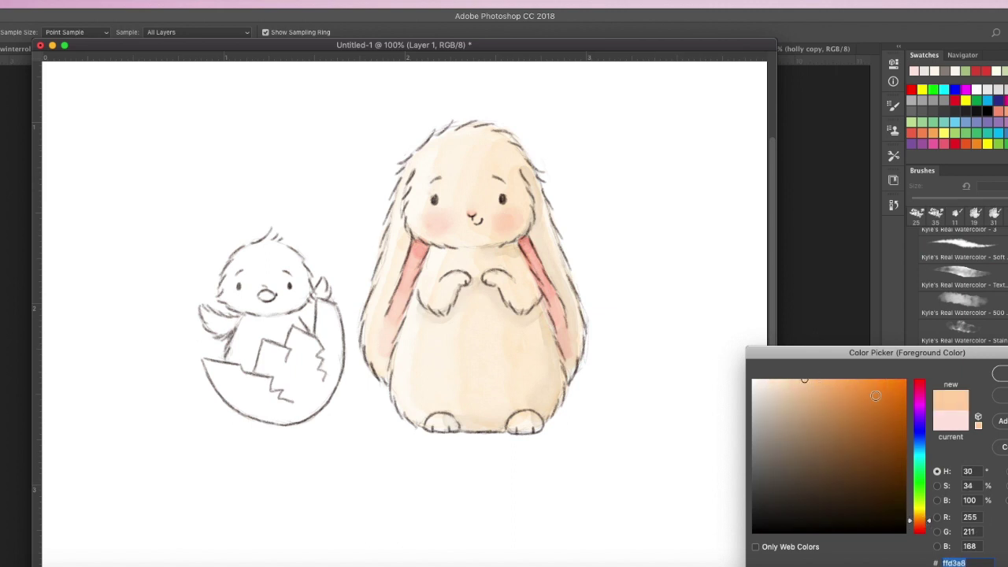
{"action": "left_click", "coordinate": [928, 517]}
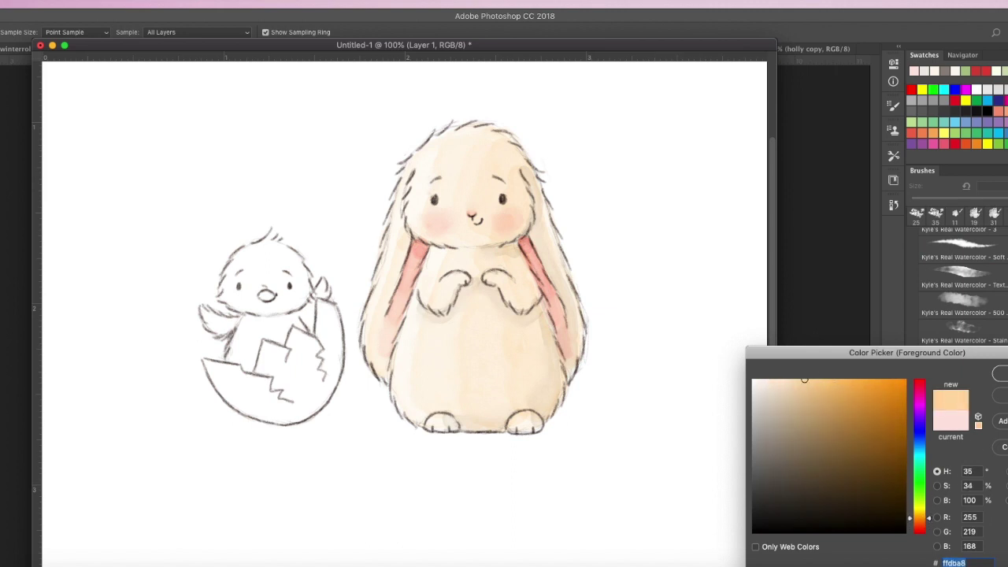
{"action": "key", "text": "Return"}
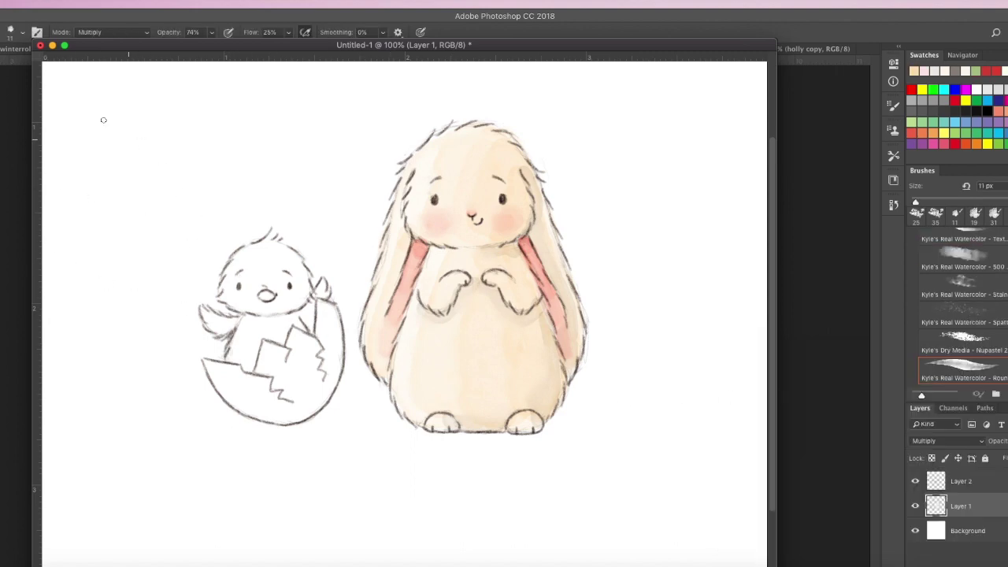
{"action": "left_click", "coordinate": [11, 32]}
{"action": "left_click_drag", "start_coordinate": [31, 70], "coordinate": [37, 72]}
{"action": "mouse_move", "coordinate": [247, 254]}
{"action": "left_mouse_down"}
{"action": "mouse_move", "coordinate": [235, 270]}
{"action": "mouse_move", "coordinate": [253, 263]}
{"action": "mouse_move", "coordinate": [245, 285]}
{"action": "mouse_move", "coordinate": [230, 288]}
{"action": "mouse_move", "coordinate": [248, 301]}
{"action": "mouse_move", "coordinate": [271, 269]}
{"action": "mouse_move", "coordinate": [288, 286]}
{"action": "mouse_move", "coordinate": [298, 281]}
{"action": "mouse_move", "coordinate": [312, 326]}
{"action": "mouse_move", "coordinate": [321, 287]}
{"action": "mouse_move", "coordinate": [292, 277]}
{"action": "mouse_move", "coordinate": [259, 250]}
{"action": "mouse_move", "coordinate": [268, 246]}
{"action": "left_mouse_up"}
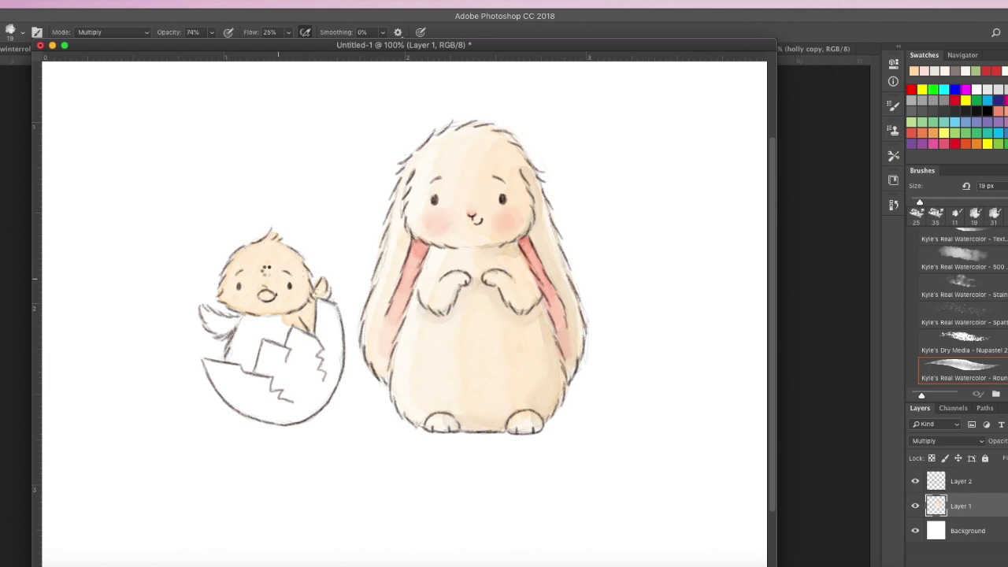
{"action": "mouse_move", "coordinate": [241, 315]}
{"action": "left_mouse_down"}
{"action": "mouse_move", "coordinate": [272, 303]}
{"action": "mouse_move", "coordinate": [270, 334]}
{"action": "mouse_move", "coordinate": [282, 338]}
{"action": "mouse_move", "coordinate": [249, 336]}
{"action": "mouse_move", "coordinate": [233, 350]}
{"action": "mouse_move", "coordinate": [250, 364]}
{"action": "mouse_move", "coordinate": [234, 326]}
{"action": "mouse_move", "coordinate": [210, 317]}
{"action": "mouse_move", "coordinate": [258, 331]}
{"action": "left_mouse_up"}
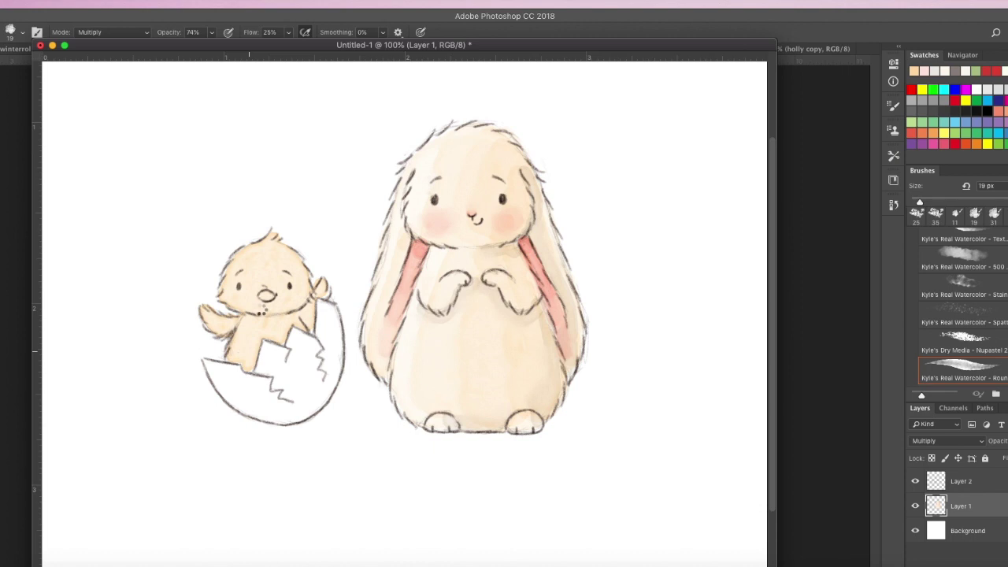
Undo the test stroke on the chick's face, shift the colour slightly towards yellow, and layer darker washes over its head, wing and body
{"action": "left_click_drag", "start_coordinate": [244, 295], "coordinate": [256, 264]}
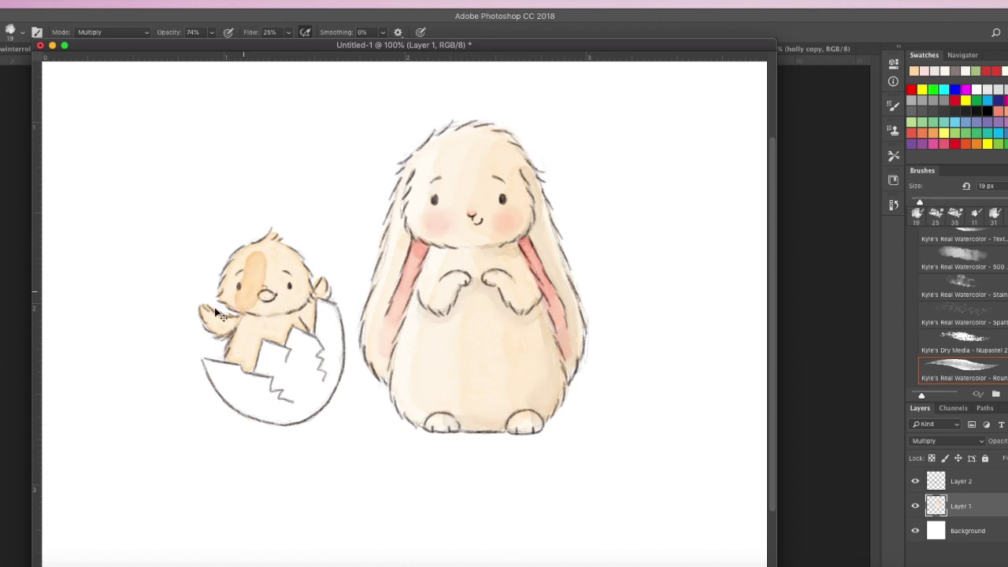
{"action": "key", "text": "super+z"}
{"action": "left_click", "coordinate": [7, 397]}
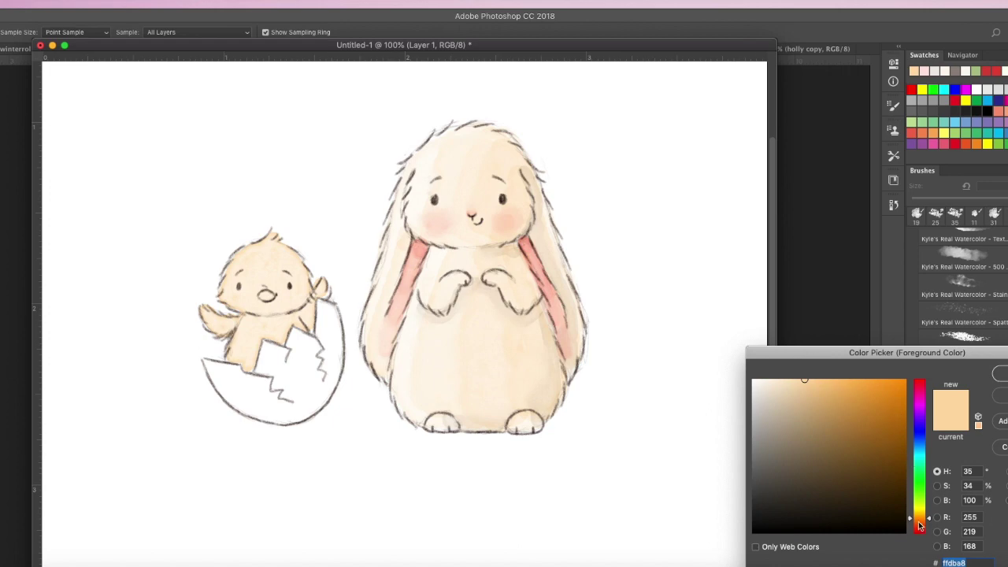
{"action": "left_click_drag", "start_coordinate": [923, 521], "coordinate": [924, 516]}
{"action": "key", "text": "Return"}
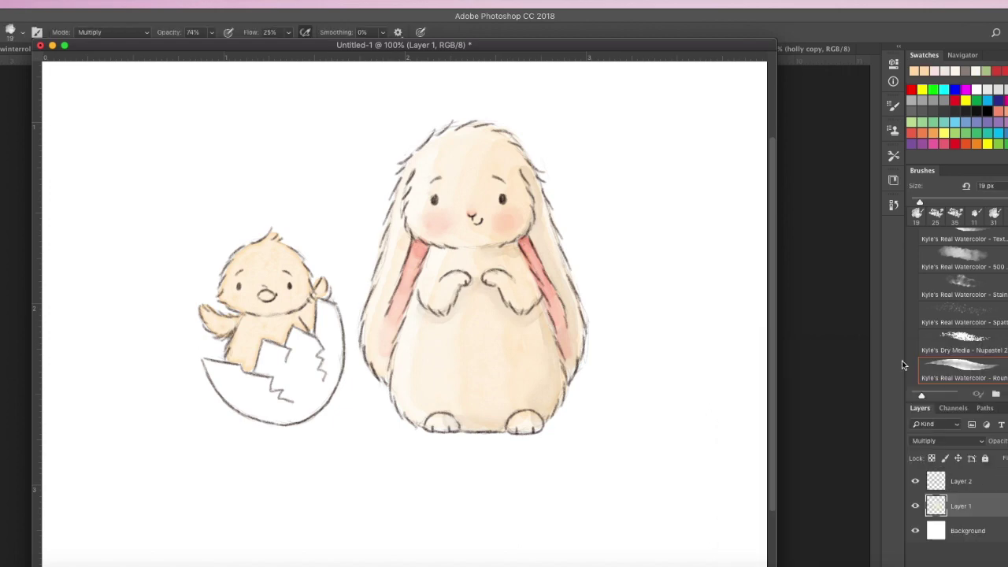
{"action": "mouse_move", "coordinate": [246, 287]}
{"action": "left_mouse_down"}
{"action": "mouse_move", "coordinate": [259, 309]}
{"action": "mouse_move", "coordinate": [283, 294]}
{"action": "mouse_move", "coordinate": [263, 285]}
{"action": "mouse_move", "coordinate": [276, 252]}
{"action": "mouse_move", "coordinate": [297, 297]}
{"action": "mouse_move", "coordinate": [294, 254]}
{"action": "mouse_move", "coordinate": [300, 304]}
{"action": "mouse_move", "coordinate": [257, 323]}
{"action": "mouse_move", "coordinate": [281, 337]}
{"action": "mouse_move", "coordinate": [253, 338]}
{"action": "mouse_move", "coordinate": [251, 355]}
{"action": "mouse_move", "coordinate": [238, 357]}
{"action": "mouse_move", "coordinate": [248, 367]}
{"action": "mouse_move", "coordinate": [310, 324]}
{"action": "left_mouse_up"}
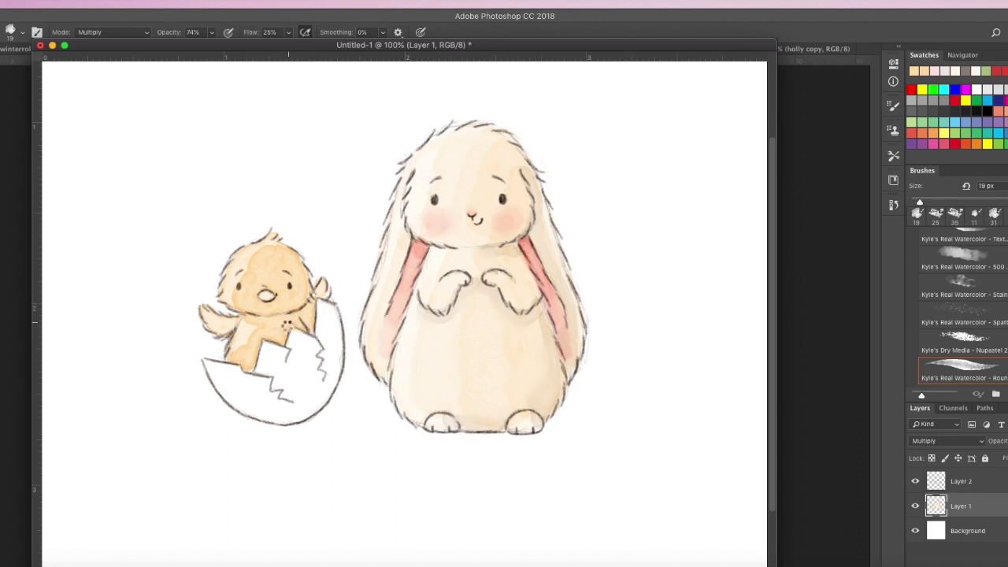
{"action": "left_click_drag", "start_coordinate": [212, 329], "coordinate": [231, 326]}
{"action": "mouse_move", "coordinate": [246, 363]}
{"action": "left_mouse_down"}
{"action": "mouse_move", "coordinate": [233, 361]}
{"action": "mouse_move", "coordinate": [308, 318]}
{"action": "mouse_move", "coordinate": [313, 306]}
{"action": "mouse_move", "coordinate": [260, 305]}
{"action": "mouse_move", "coordinate": [287, 295]}
{"action": "mouse_move", "coordinate": [282, 272]}
{"action": "mouse_move", "coordinate": [299, 292]}
{"action": "mouse_move", "coordinate": [300, 272]}
{"action": "mouse_move", "coordinate": [321, 292]}
{"action": "mouse_move", "coordinate": [289, 309]}
{"action": "mouse_move", "coordinate": [303, 284]}
{"action": "mouse_move", "coordinate": [304, 303]}
{"action": "left_mouse_up"}
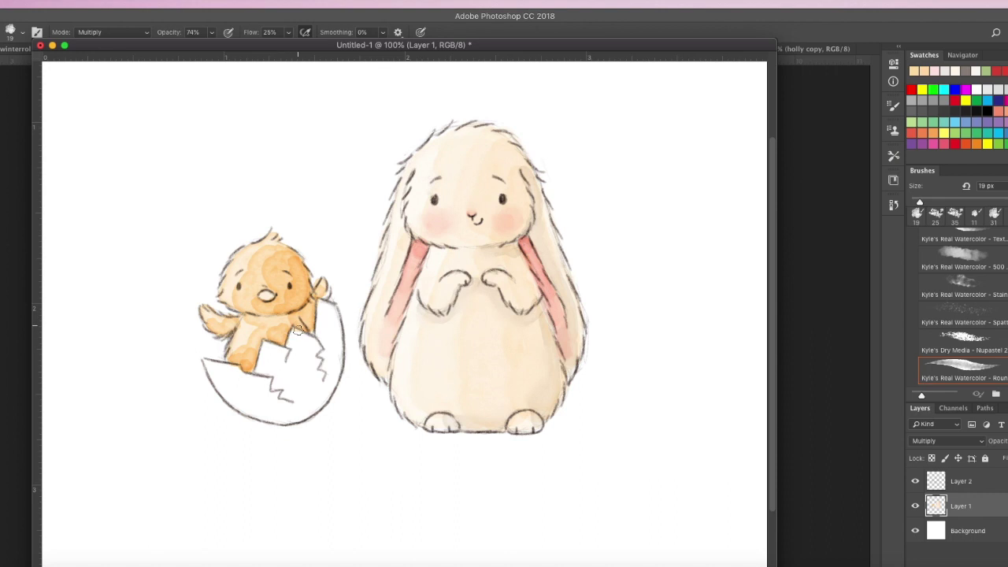
{"action": "left_click_drag", "start_coordinate": [305, 272], "coordinate": [300, 309]}
Choose the orange #ffbd8c and paint the chick's beak, deepening it with a 12 px brush
{"action": "left_click", "coordinate": [5, 382]}
{"action": "left_click", "coordinate": [918, 522]}
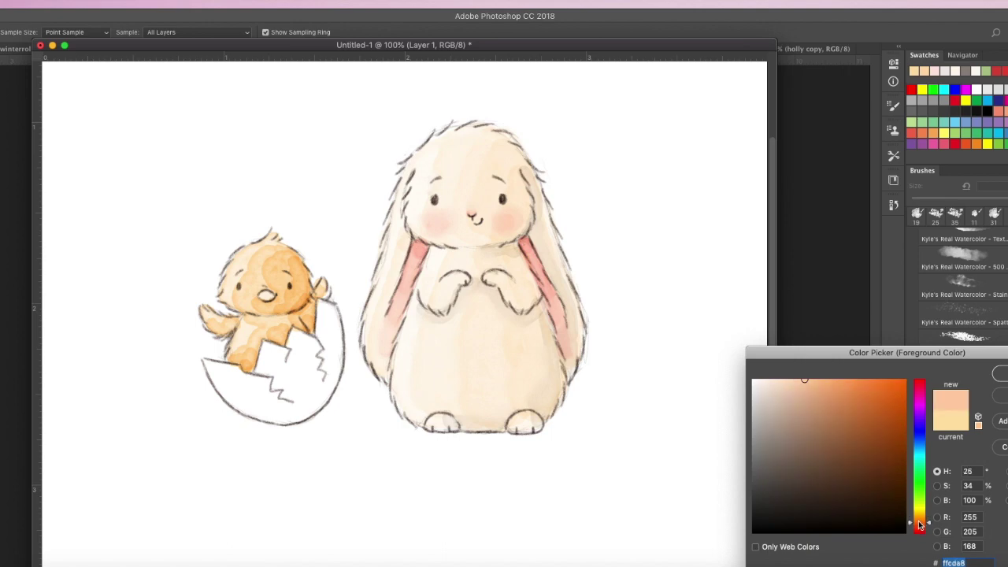
{"action": "left_click", "coordinate": [822, 378]}
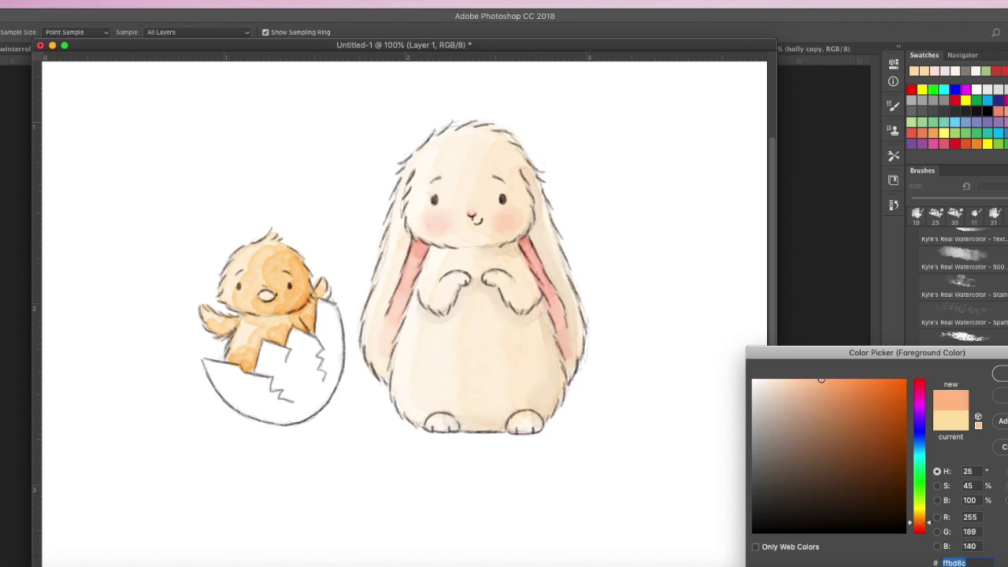
{"action": "key", "text": "Return"}
{"action": "left_click_drag", "start_coordinate": [266, 295], "coordinate": [267, 299]}
{"action": "left_click", "coordinate": [268, 295]}
{"action": "left_click", "coordinate": [10, 30]}
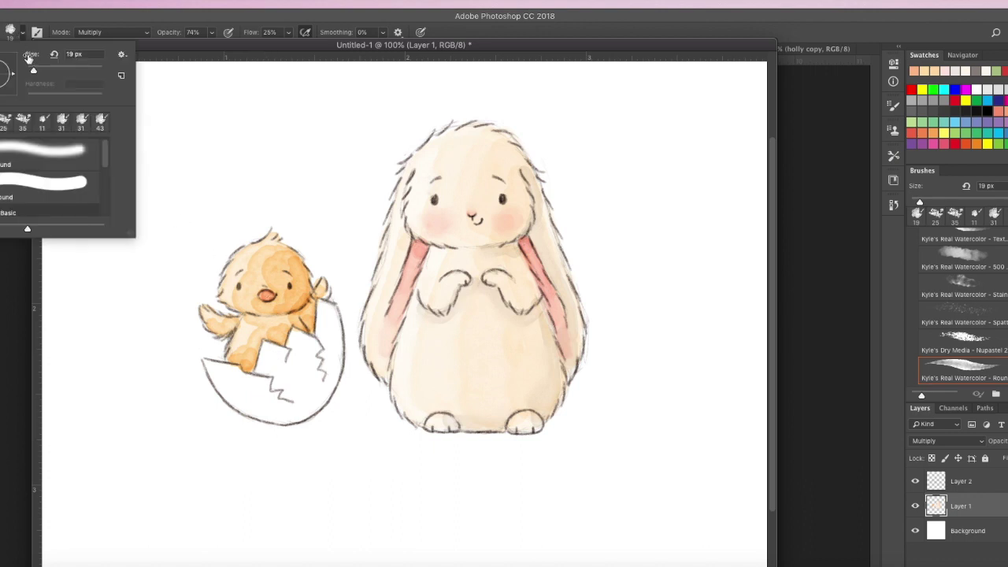
{"action": "left_click_drag", "start_coordinate": [35, 73], "coordinate": [32, 73]}
{"action": "left_click", "coordinate": [269, 296]}
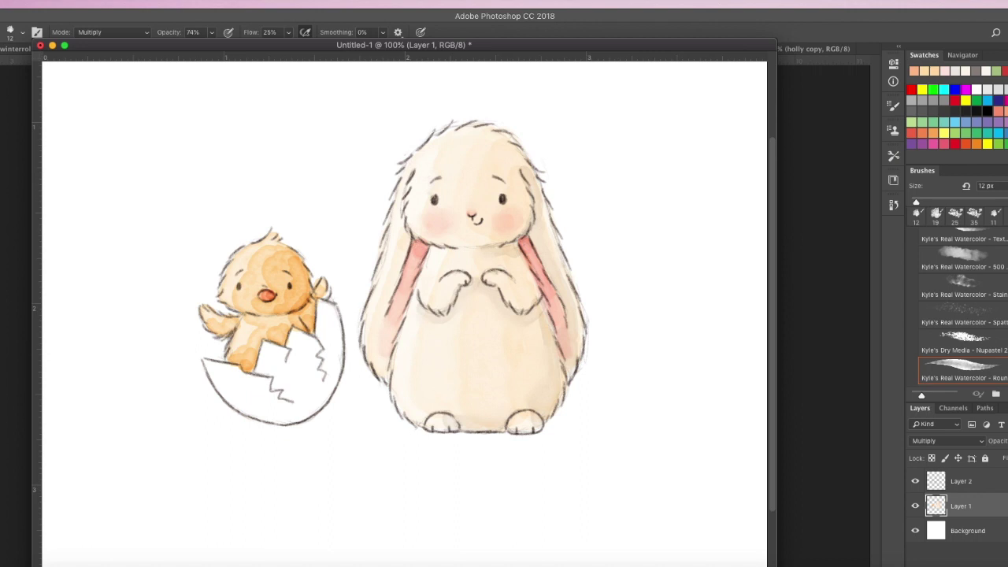
Set the foreground colour to the light pink #ffd0ca and paint round blushes on both of the chick's cheeks
{"action": "left_click", "coordinate": [921, 531]}
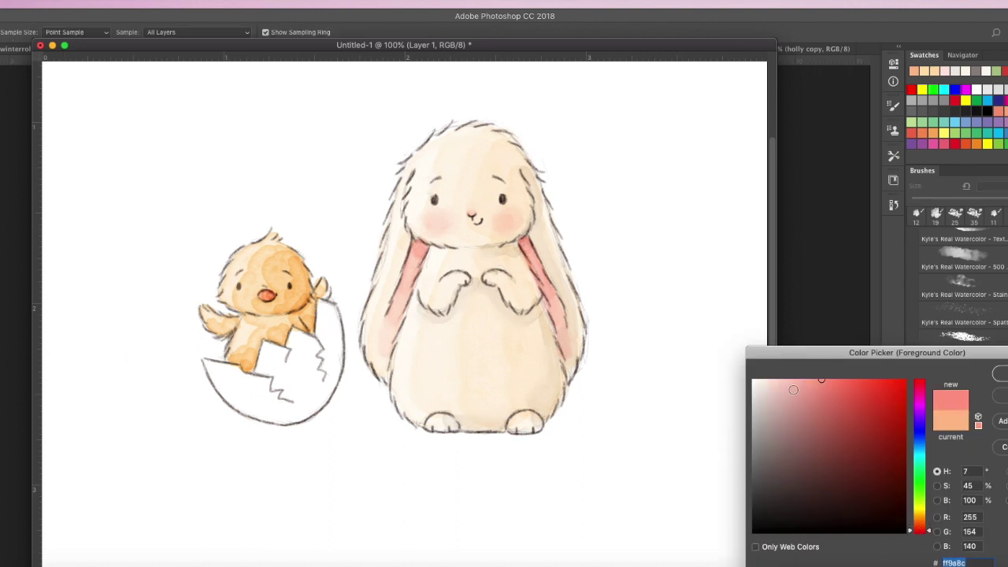
{"action": "left_click_drag", "start_coordinate": [793, 389], "coordinate": [784, 380]}
{"action": "left_click", "coordinate": [998, 373]}
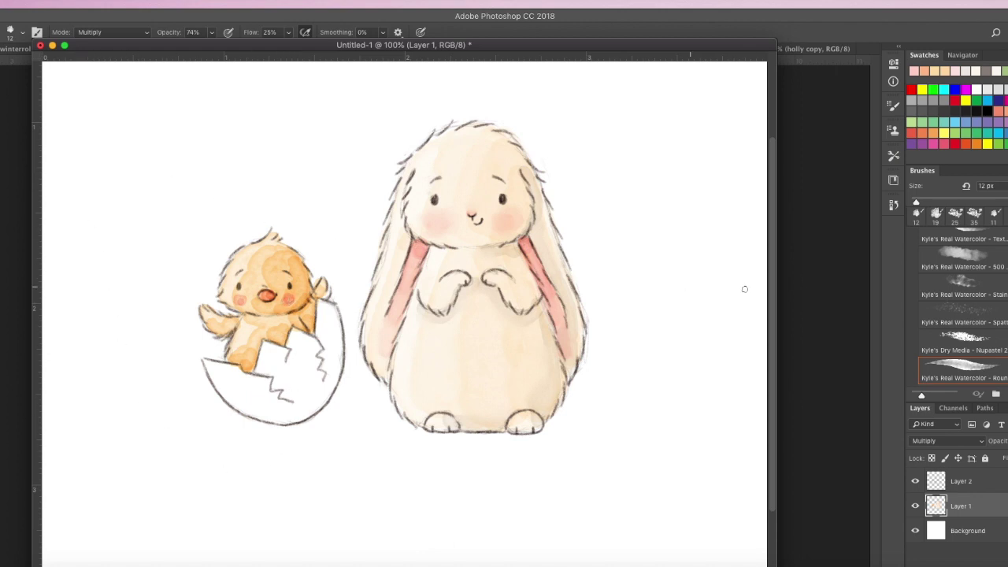
Smudge the washes on the chick's face, cheeks and body with Kyle's Real Watercolor Soft brush at 23 px
{"action": "scroll", "coordinate": [963, 307], "scroll_direction": "up", "scroll_amount": 3}
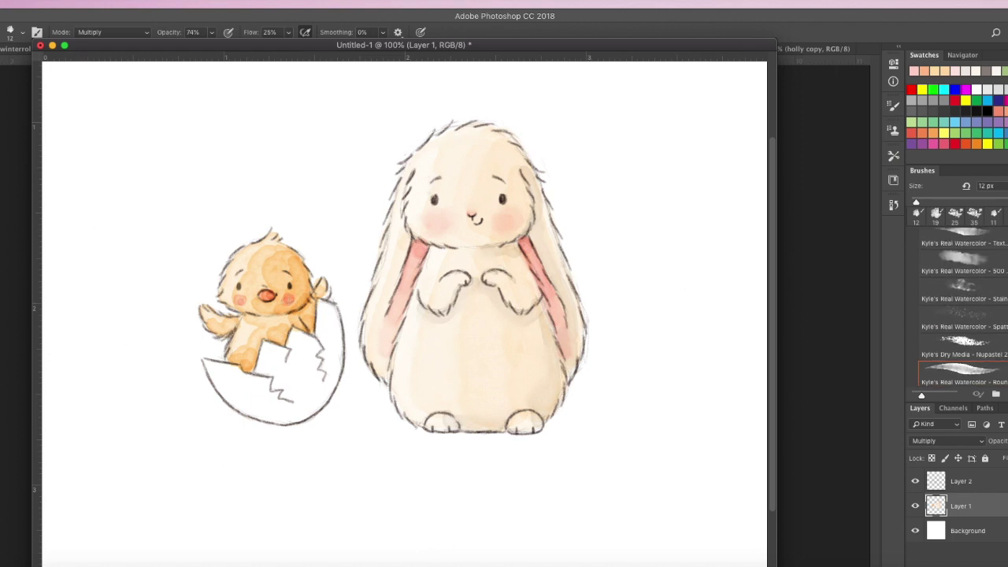
{"action": "scroll", "coordinate": [962, 307], "scroll_direction": "up", "scroll_amount": 3}
{"action": "left_click", "coordinate": [963, 307]}
{"action": "key", "text": "r"}
{"action": "left_click", "coordinate": [18, 33]}
{"action": "left_click", "coordinate": [34, 69]}
{"action": "left_click", "coordinate": [251, 265]}
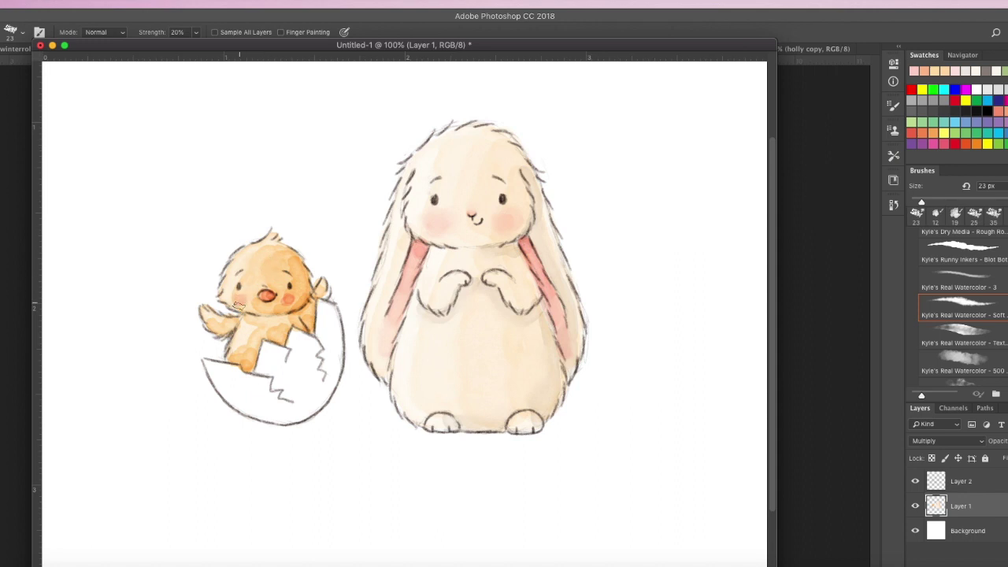
{"action": "left_click_drag", "start_coordinate": [263, 316], "coordinate": [240, 347]}
Choose the pale blue #e0fcff and paint the cracked eggshell with a 20 px watercolour brush, leaving it deeper along the outer edge
{"action": "left_click", "coordinate": [4, 516]}
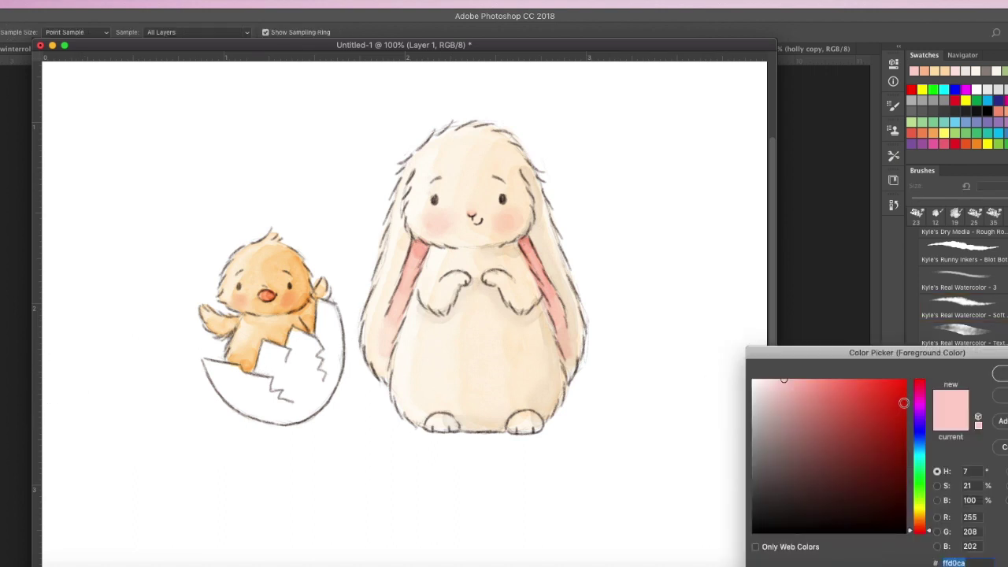
{"action": "left_click", "coordinate": [925, 451]}
{"action": "left_click_drag", "start_coordinate": [925, 455], "coordinate": [925, 457]}
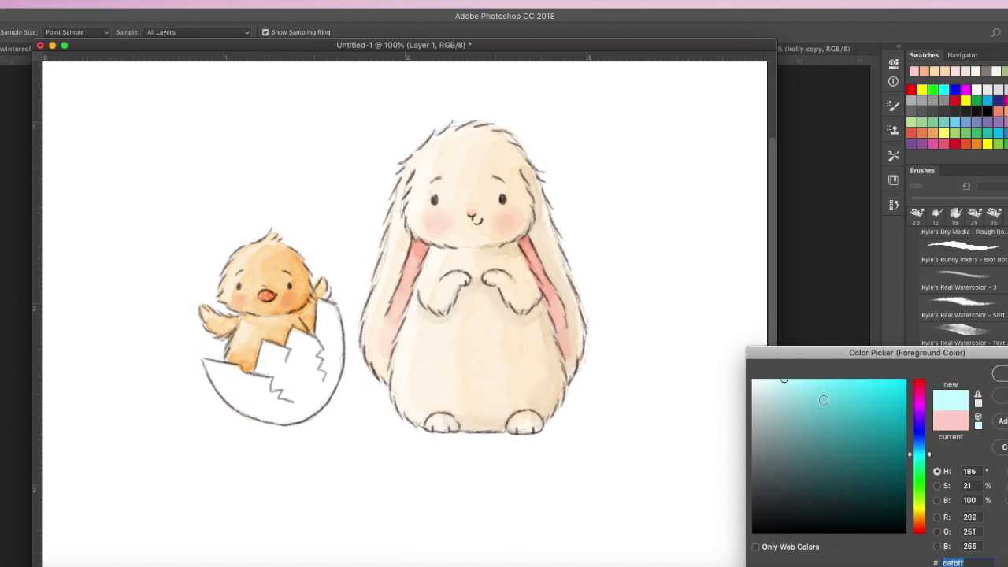
{"action": "left_click", "coordinate": [770, 379]}
{"action": "key", "text": "Return"}
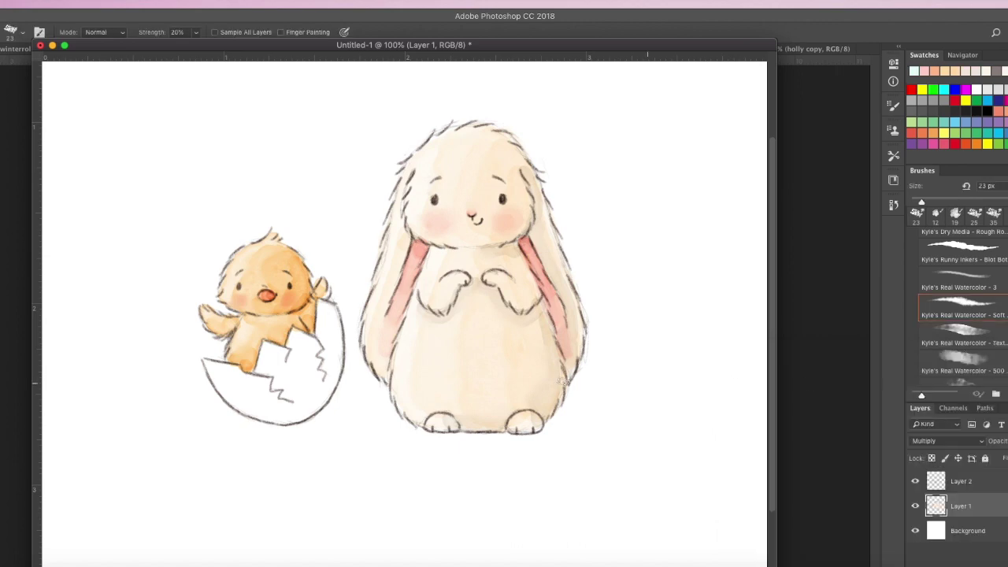
{"action": "key", "text": "b"}
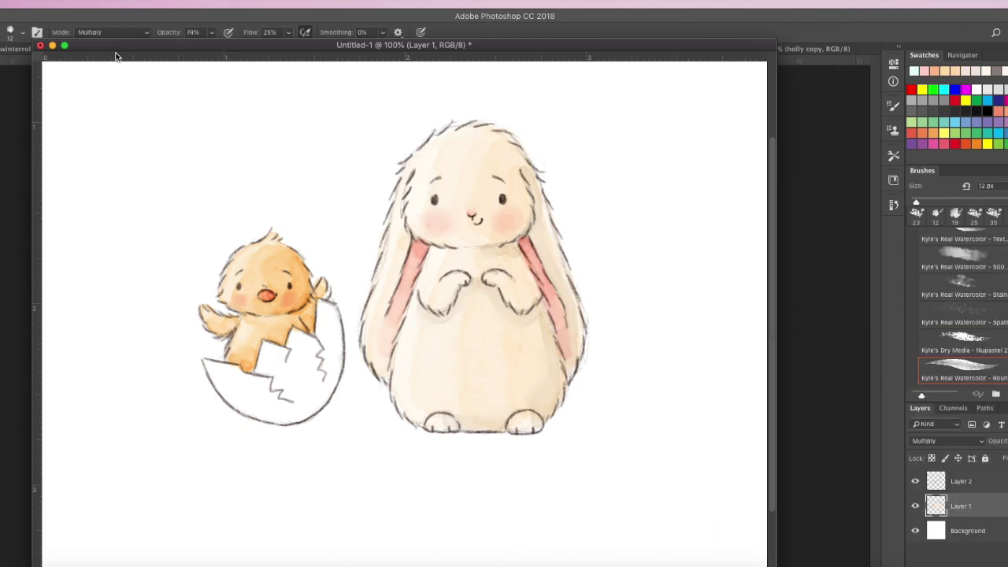
{"action": "left_click", "coordinate": [12, 37]}
{"action": "left_click_drag", "start_coordinate": [31, 71], "coordinate": [35, 71]}
{"action": "mouse_move", "coordinate": [216, 367]}
{"action": "left_mouse_down"}
{"action": "mouse_move", "coordinate": [229, 391]}
{"action": "mouse_move", "coordinate": [258, 403]}
{"action": "mouse_move", "coordinate": [230, 371]}
{"action": "mouse_move", "coordinate": [239, 402]}
{"action": "mouse_move", "coordinate": [254, 410]}
{"action": "mouse_move", "coordinate": [272, 402]}
{"action": "mouse_move", "coordinate": [274, 351]}
{"action": "mouse_move", "coordinate": [289, 367]}
{"action": "mouse_move", "coordinate": [306, 352]}
{"action": "mouse_move", "coordinate": [313, 385]}
{"action": "mouse_move", "coordinate": [265, 412]}
{"action": "mouse_move", "coordinate": [300, 409]}
{"action": "mouse_move", "coordinate": [273, 350]}
{"action": "mouse_move", "coordinate": [295, 337]}
{"action": "mouse_move", "coordinate": [318, 357]}
{"action": "mouse_move", "coordinate": [299, 338]}
{"action": "mouse_move", "coordinate": [326, 303]}
{"action": "mouse_move", "coordinate": [338, 340]}
{"action": "mouse_move", "coordinate": [310, 408]}
{"action": "mouse_move", "coordinate": [292, 416]}
{"action": "mouse_move", "coordinate": [299, 404]}
{"action": "mouse_move", "coordinate": [231, 394]}
{"action": "mouse_move", "coordinate": [275, 386]}
{"action": "mouse_move", "coordinate": [308, 347]}
{"action": "mouse_move", "coordinate": [295, 371]}
{"action": "mouse_move", "coordinate": [321, 363]}
{"action": "mouse_move", "coordinate": [331, 321]}
{"action": "mouse_move", "coordinate": [319, 400]}
{"action": "mouse_move", "coordinate": [287, 418]}
{"action": "mouse_move", "coordinate": [269, 414]}
{"action": "mouse_move", "coordinate": [318, 405]}
{"action": "mouse_move", "coordinate": [334, 324]}
{"action": "mouse_move", "coordinate": [324, 315]}
{"action": "mouse_move", "coordinate": [309, 406]}
{"action": "mouse_move", "coordinate": [324, 381]}
{"action": "mouse_move", "coordinate": [330, 350]}
{"action": "mouse_move", "coordinate": [309, 408]}
{"action": "mouse_move", "coordinate": [290, 413]}
{"action": "mouse_move", "coordinate": [317, 394]}
{"action": "mouse_move", "coordinate": [325, 372]}
{"action": "mouse_move", "coordinate": [287, 419]}
{"action": "left_mouse_up"}
{"action": "mouse_move", "coordinate": [326, 384]}
{"action": "left_mouse_down"}
{"action": "mouse_move", "coordinate": [306, 407]}
{"action": "mouse_move", "coordinate": [335, 359]}
{"action": "mouse_move", "coordinate": [307, 382]}
{"action": "mouse_move", "coordinate": [335, 332]}
{"action": "mouse_move", "coordinate": [337, 425]}
{"action": "left_mouse_up"}
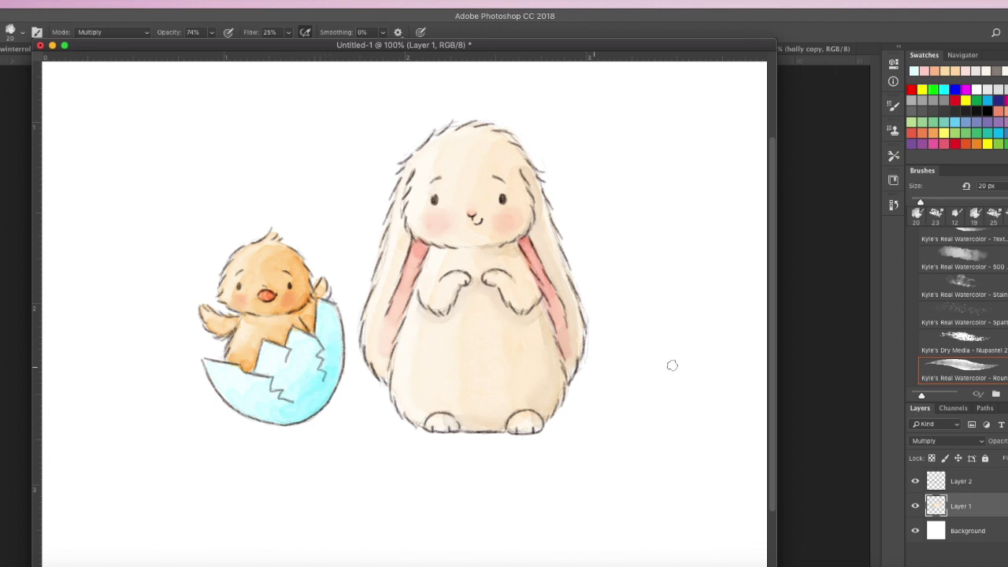
Smudge the blue washes on the eggshell with Kyle's Real Watercolor Soft brush at 55 px, then 25 px
{"action": "scroll", "coordinate": [962, 307], "scroll_direction": "up", "scroll_amount": 3}
{"action": "left_click", "coordinate": [963, 288]}
{"action": "mouse_move", "coordinate": [277, 383]}
{"action": "left_mouse_down"}
{"action": "mouse_move", "coordinate": [266, 394]}
{"action": "mouse_move", "coordinate": [244, 388]}
{"action": "mouse_move", "coordinate": [302, 366]}
{"action": "mouse_move", "coordinate": [312, 386]}
{"action": "left_mouse_up"}
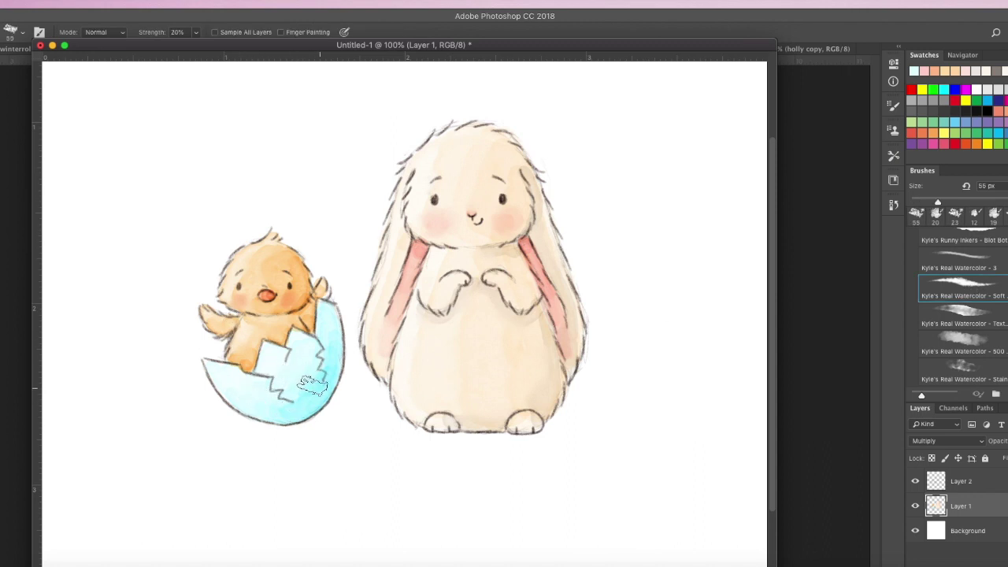
{"action": "left_click", "coordinate": [11, 32]}
{"action": "left_click_drag", "start_coordinate": [37, 70], "coordinate": [36, 70]}
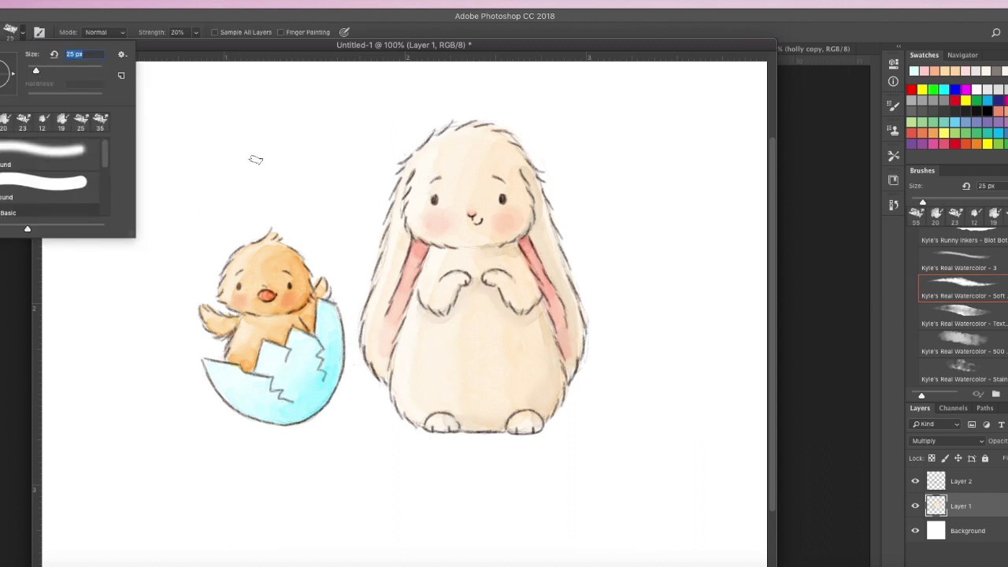
{"action": "left_click", "coordinate": [330, 344]}
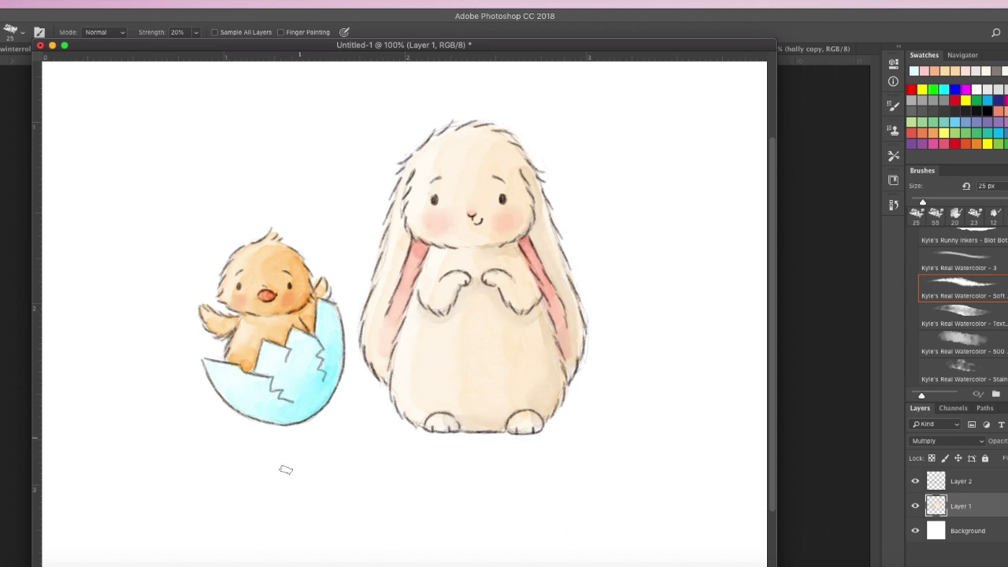
Set the foreground colour to the lilac #e4aff3 and return to the watercolour brush
{"action": "left_click", "coordinate": [1, 378]}
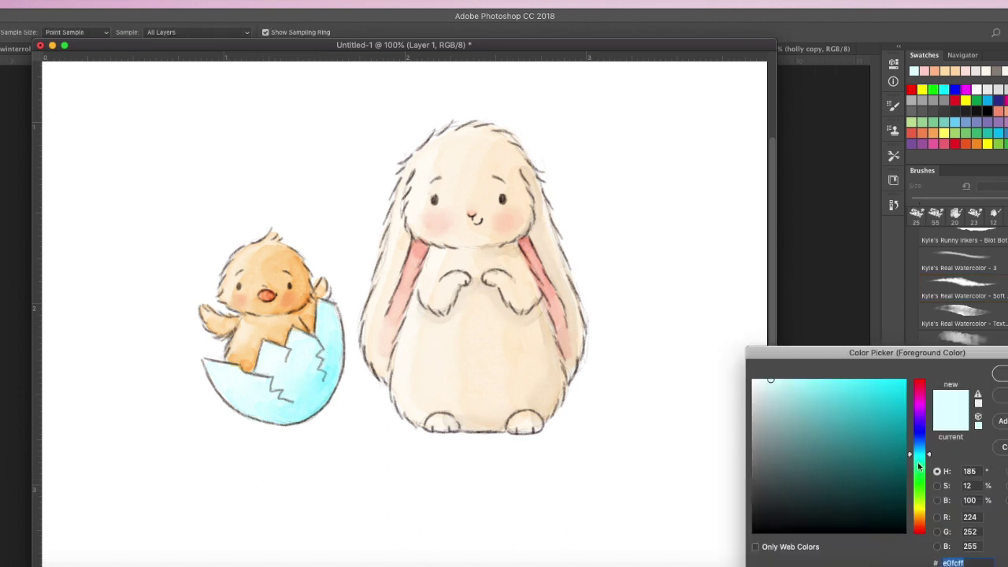
{"action": "left_click", "coordinate": [923, 397]}
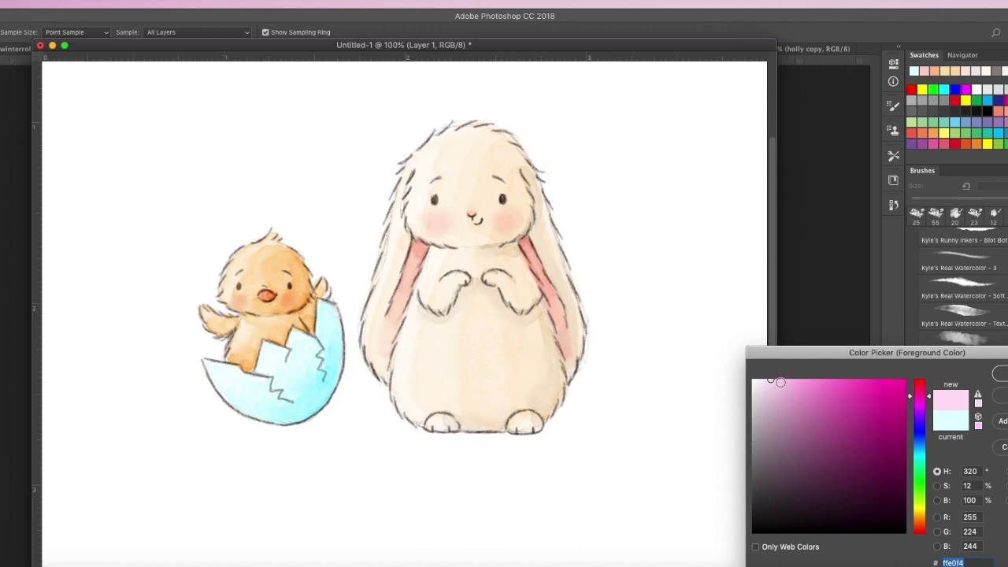
{"action": "left_click", "coordinate": [923, 412]}
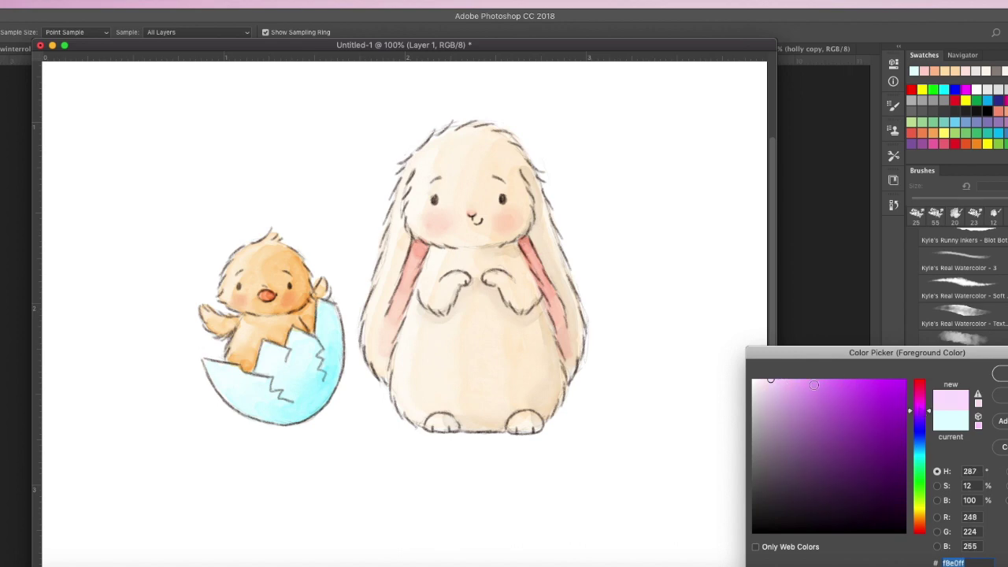
{"action": "left_click", "coordinate": [796, 386]}
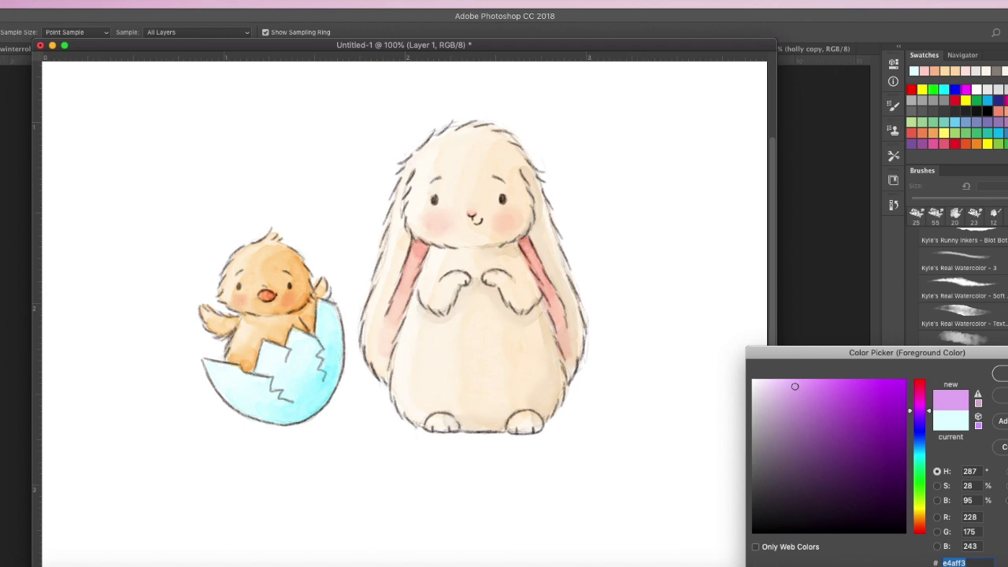
{"action": "left_click", "coordinate": [1000, 374]}
{"action": "key", "text": "b"}
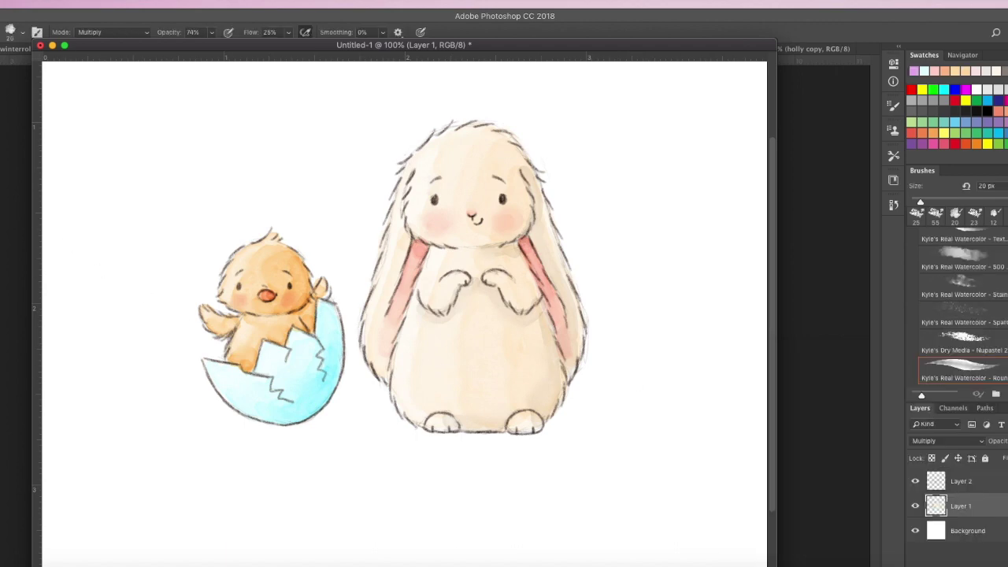
Set the brush to Normal mode at 100% opacity and paint large lilac dots across the eggshell at 20 px
{"action": "left_click", "coordinate": [101, 33]}
{"action": "left_click", "coordinate": [92, 0]}
{"action": "left_click_drag", "start_coordinate": [213, 32], "coordinate": [232, 45]}
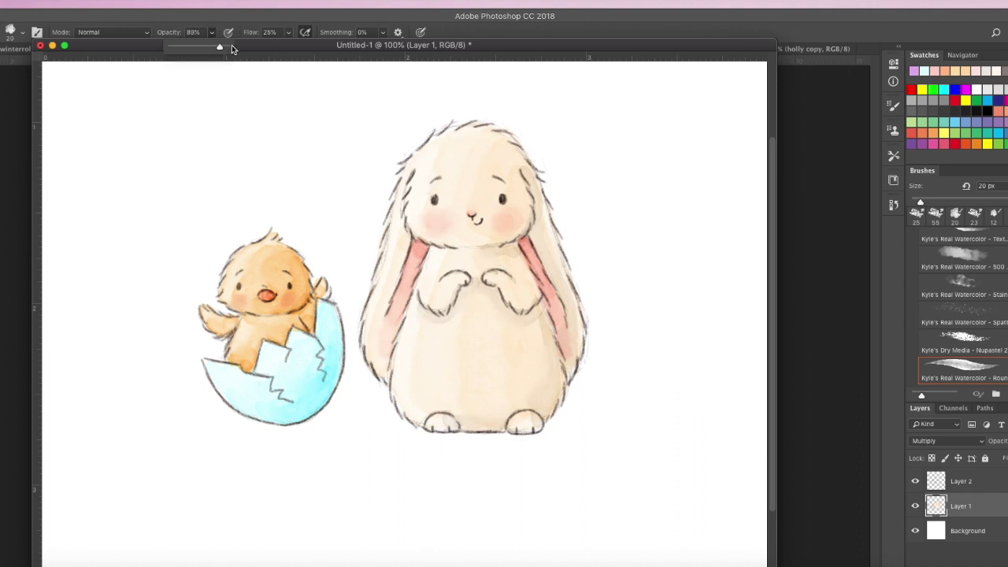
{"action": "left_click", "coordinate": [244, 394]}
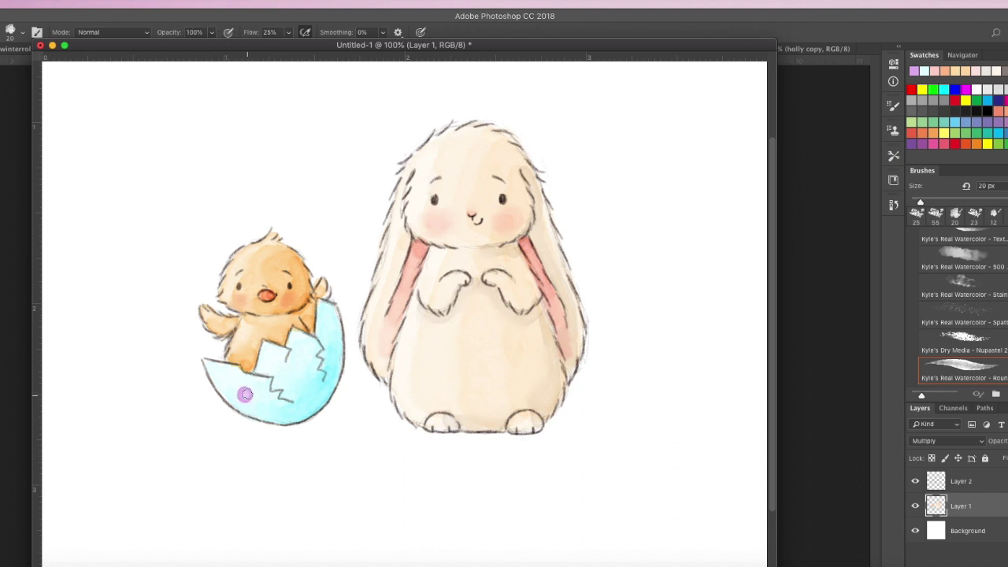
{"action": "left_click_drag", "start_coordinate": [288, 394], "coordinate": [300, 400]}
{"action": "left_click", "coordinate": [300, 347]}
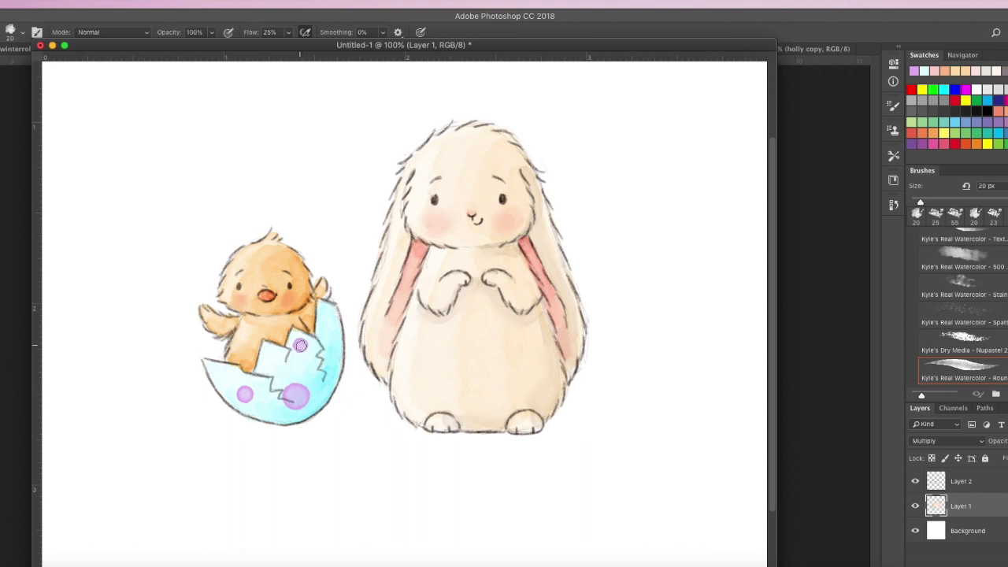
{"action": "left_click", "coordinate": [333, 346]}
{"action": "left_click", "coordinate": [327, 311]}
Reduce the brush to 14 px and scatter smaller lilac dots between the large ones on the eggshell
{"action": "left_click", "coordinate": [8, 30]}
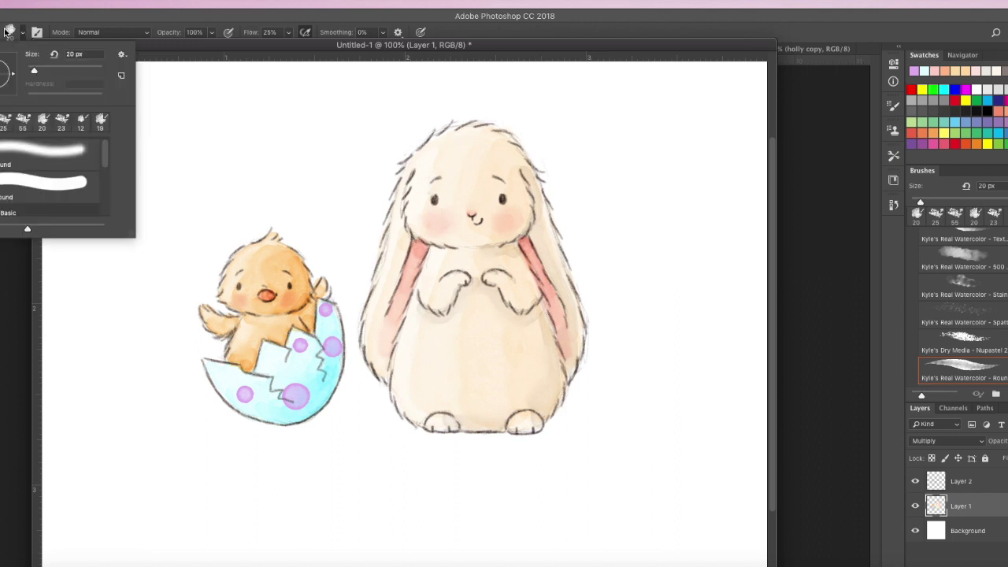
{"action": "left_click_drag", "start_coordinate": [34, 70], "coordinate": [30, 70]}
{"action": "left_click", "coordinate": [220, 371]}
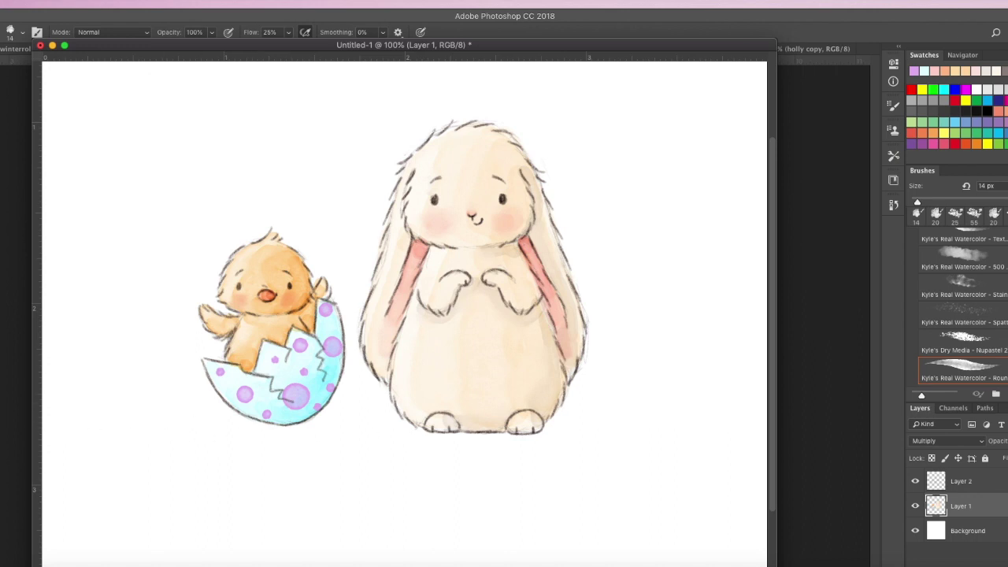
Keep Layer 1 as the active layer and set the foreground colour to the pale blue #c2d4ee
{"action": "left_click", "coordinate": [992, 532]}
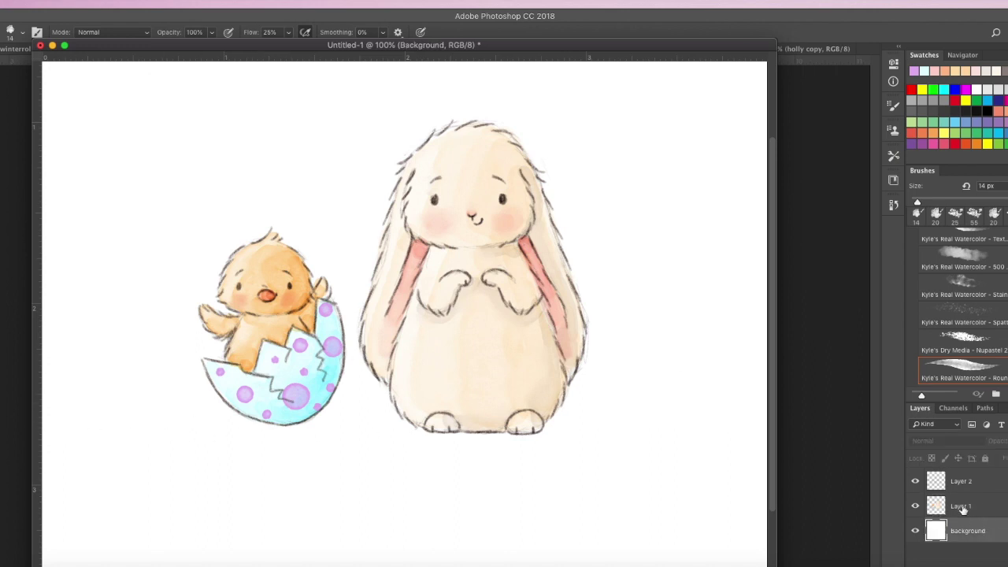
{"action": "left_click", "coordinate": [962, 508]}
{"action": "left_click", "coordinate": [2, 393]}
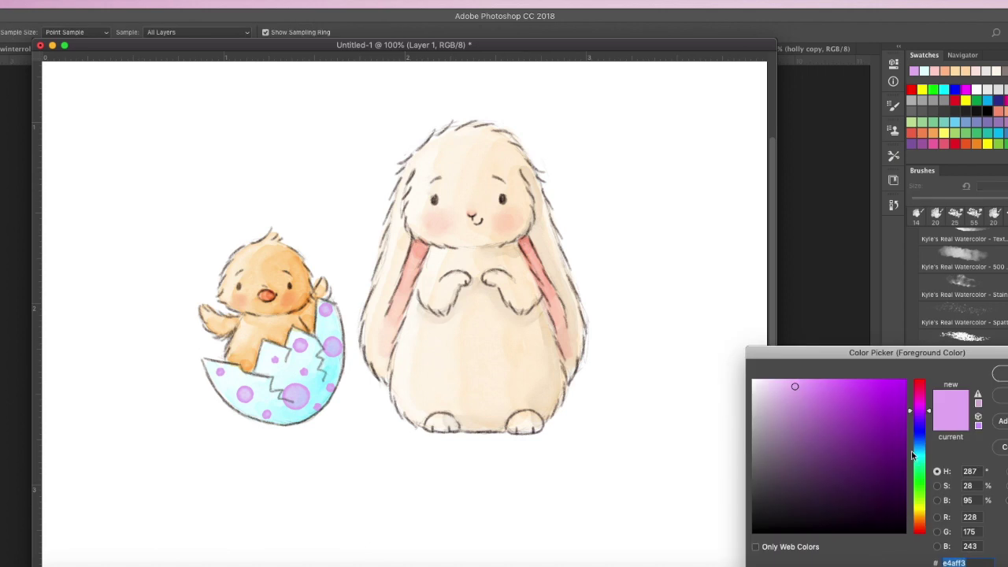
{"action": "left_click_drag", "start_coordinate": [923, 446], "coordinate": [922, 438]}
{"action": "left_click_drag", "start_coordinate": [775, 397], "coordinate": [780, 388]}
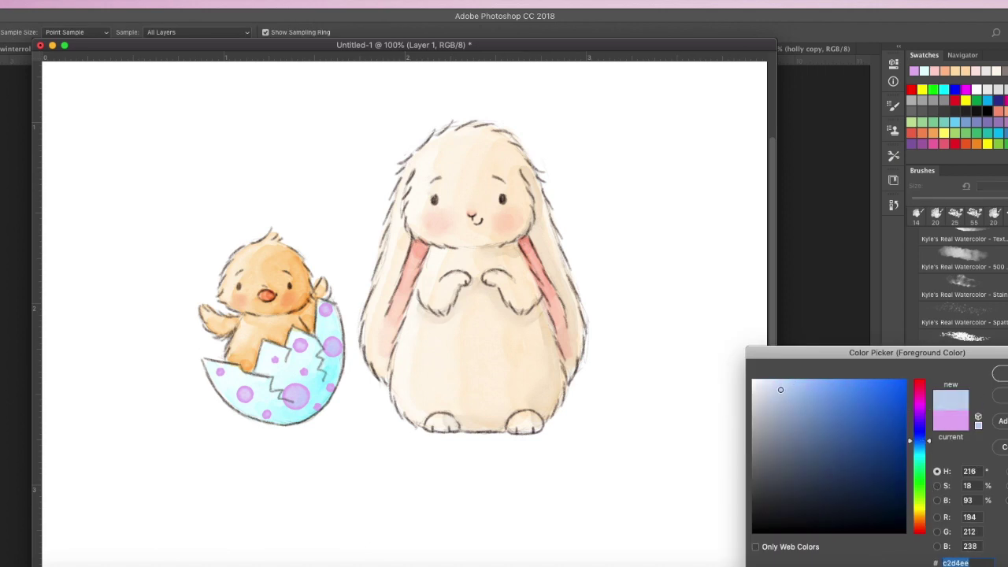
{"action": "key", "text": "Return"}
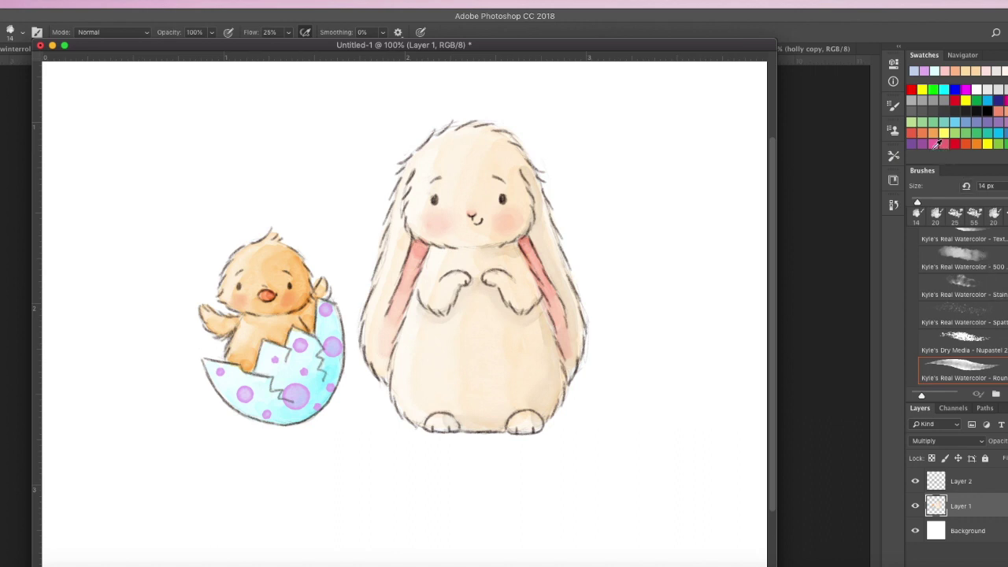
Dock the floating illustration window with the other documents and add a new layer directly above the Background
{"action": "left_click_drag", "start_coordinate": [717, 50], "coordinate": [768, 49]}
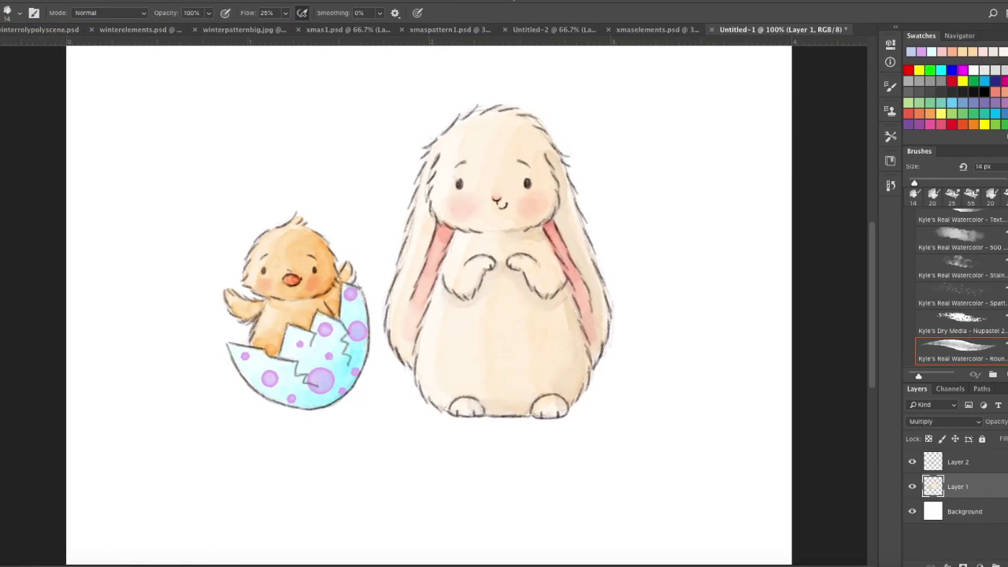
{"action": "left_click", "coordinate": [978, 531]}
{"action": "left_click", "coordinate": [1001, 562]}
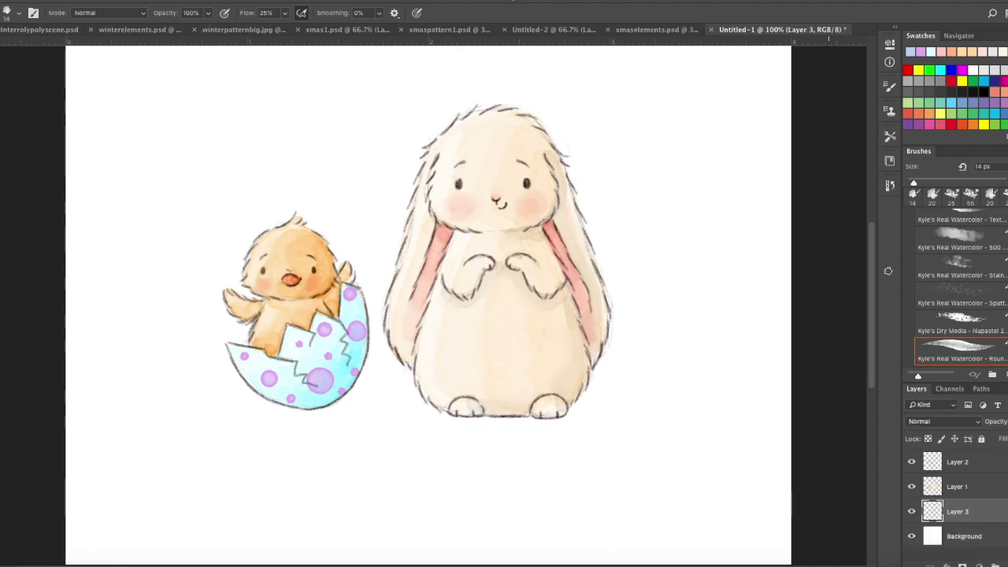
Choose the Kyle's Real Watercolor - 500 brush at 38 px, try a ground-shadow stroke beneath the egg and undo it
{"action": "left_click", "coordinate": [968, 245]}
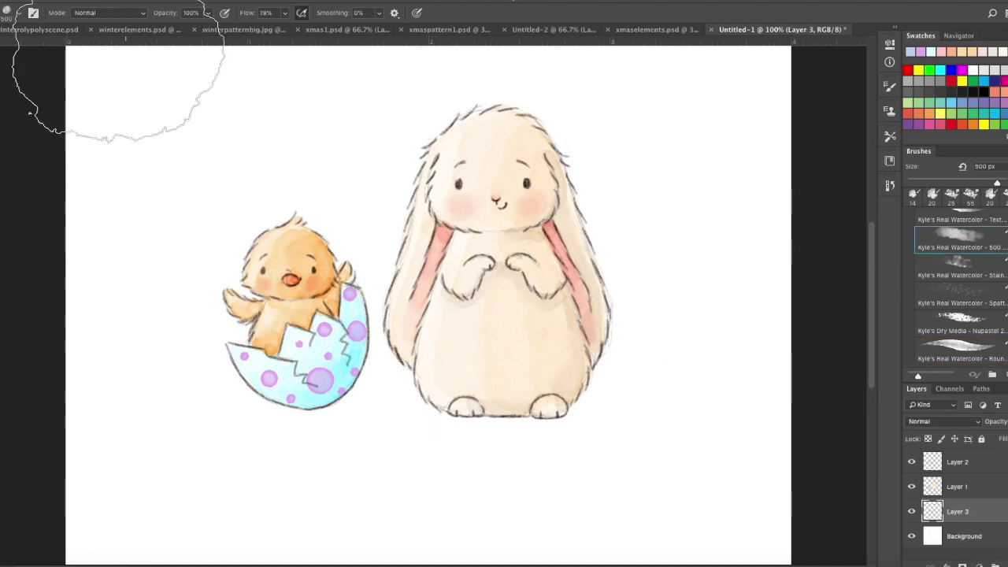
{"action": "left_click", "coordinate": [6, 12]}
{"action": "left_click", "coordinate": [37, 49]}
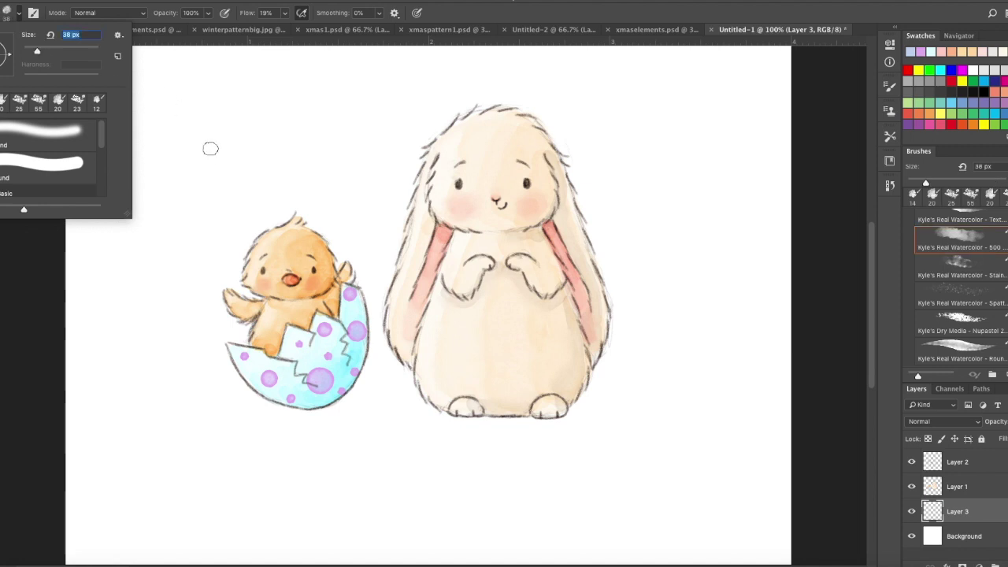
{"action": "left_click_drag", "start_coordinate": [261, 412], "coordinate": [425, 413]}
{"action": "key", "text": "ctrl+z"}
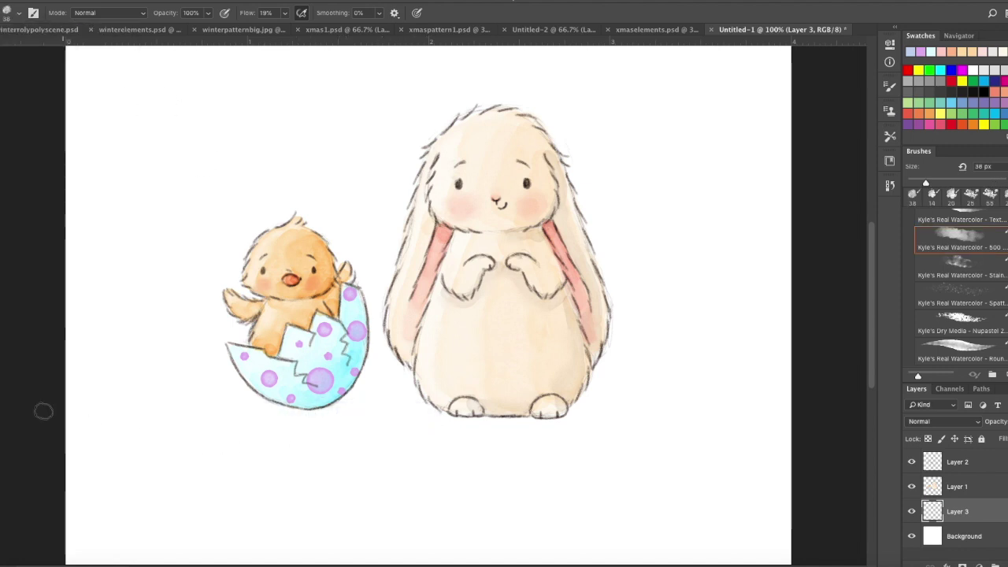
Lighten the foreground colour to #deeafb and paint a broad ground shadow beneath the egg and the rabbit
{"action": "left_click", "coordinate": [3, 358]}
{"action": "left_click_drag", "start_coordinate": [778, 387], "coordinate": [769, 381]}
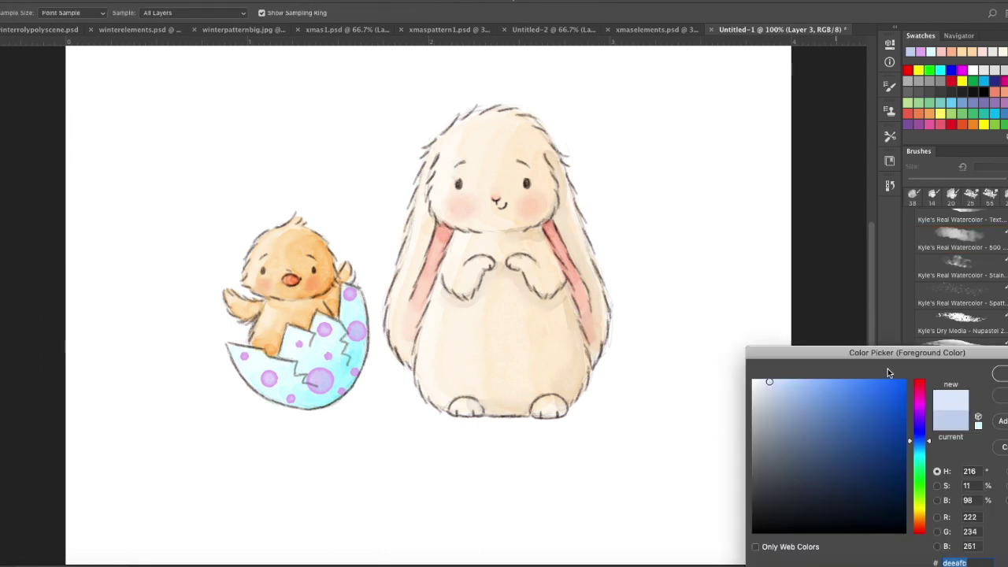
{"action": "left_click", "coordinate": [1004, 373]}
{"action": "mouse_move", "coordinate": [245, 413]}
{"action": "left_mouse_down"}
{"action": "mouse_move", "coordinate": [549, 425]}
{"action": "mouse_move", "coordinate": [581, 412]}
{"action": "mouse_move", "coordinate": [640, 413]}
{"action": "mouse_move", "coordinate": [487, 419]}
{"action": "left_mouse_up"}
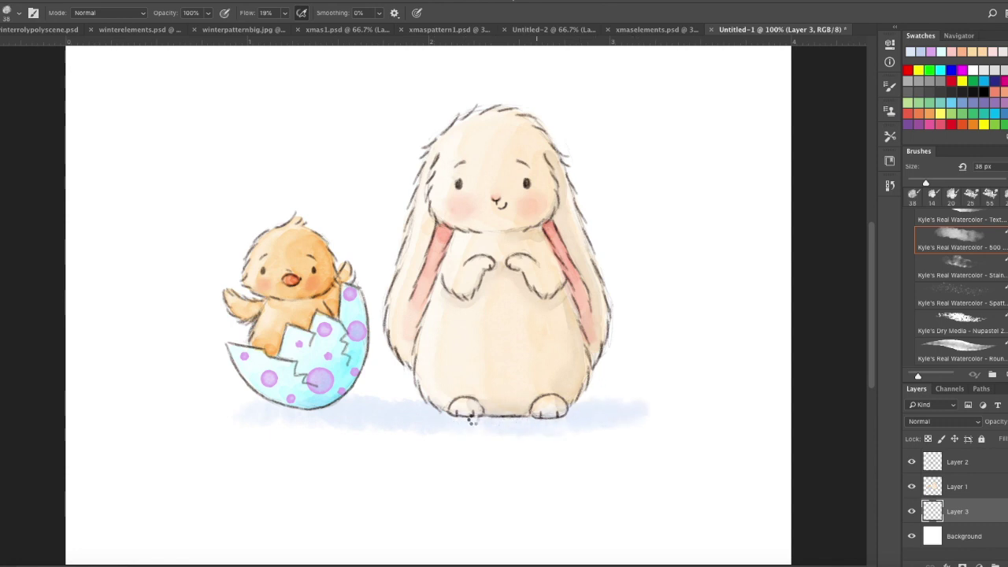
{"action": "mouse_move", "coordinate": [404, 397]}
{"action": "left_mouse_down"}
{"action": "mouse_move", "coordinate": [363, 403]}
{"action": "mouse_move", "coordinate": [415, 403]}
{"action": "mouse_move", "coordinate": [207, 415]}
{"action": "mouse_move", "coordinate": [287, 425]}
{"action": "mouse_move", "coordinate": [336, 423]}
{"action": "mouse_move", "coordinate": [300, 408]}
{"action": "mouse_move", "coordinate": [254, 409]}
{"action": "mouse_move", "coordinate": [346, 411]}
{"action": "left_mouse_up"}
Switch the brush to Multiply at 22 px and deepen the ground shadow close to the egg's base and the rabbit's feet
{"action": "left_click", "coordinate": [100, 14]}
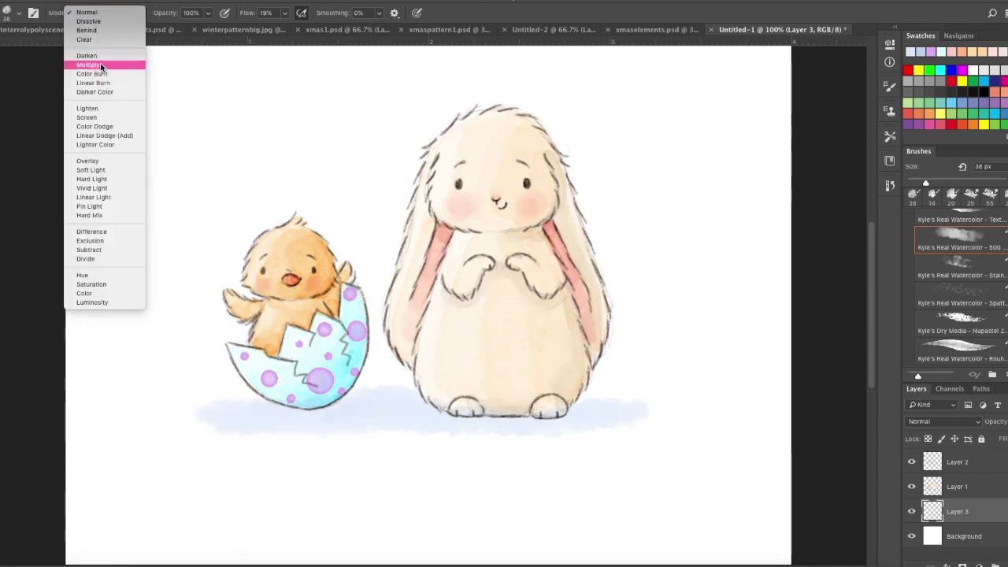
{"action": "left_click", "coordinate": [88, 64]}
{"action": "left_click", "coordinate": [17, 13]}
{"action": "left_click_drag", "start_coordinate": [36, 50], "coordinate": [31, 50]}
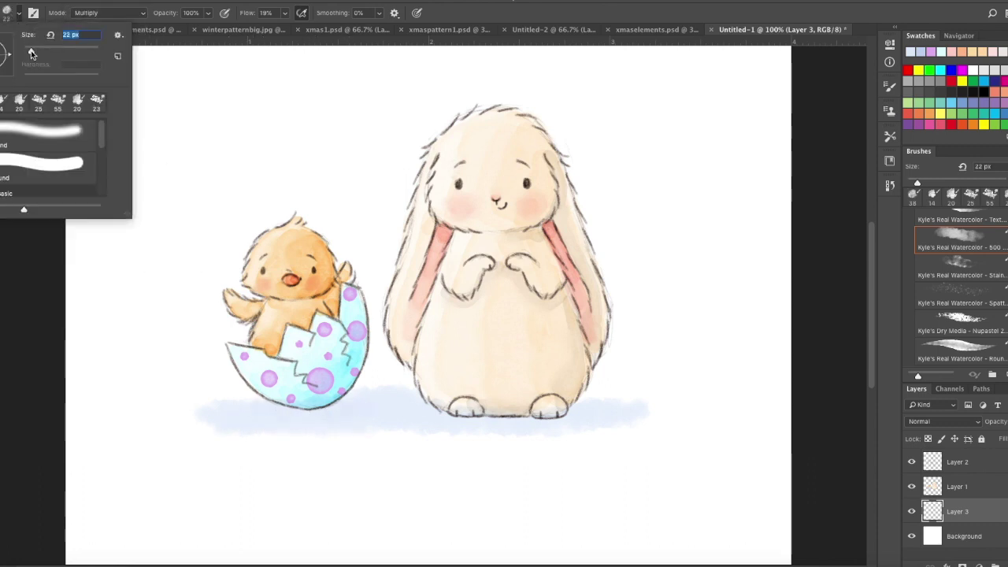
{"action": "mouse_move", "coordinate": [272, 410]}
{"action": "left_mouse_down"}
{"action": "mouse_move", "coordinate": [369, 411]}
{"action": "mouse_move", "coordinate": [416, 394]}
{"action": "mouse_move", "coordinate": [400, 415]}
{"action": "mouse_move", "coordinate": [472, 416]}
{"action": "left_mouse_up"}
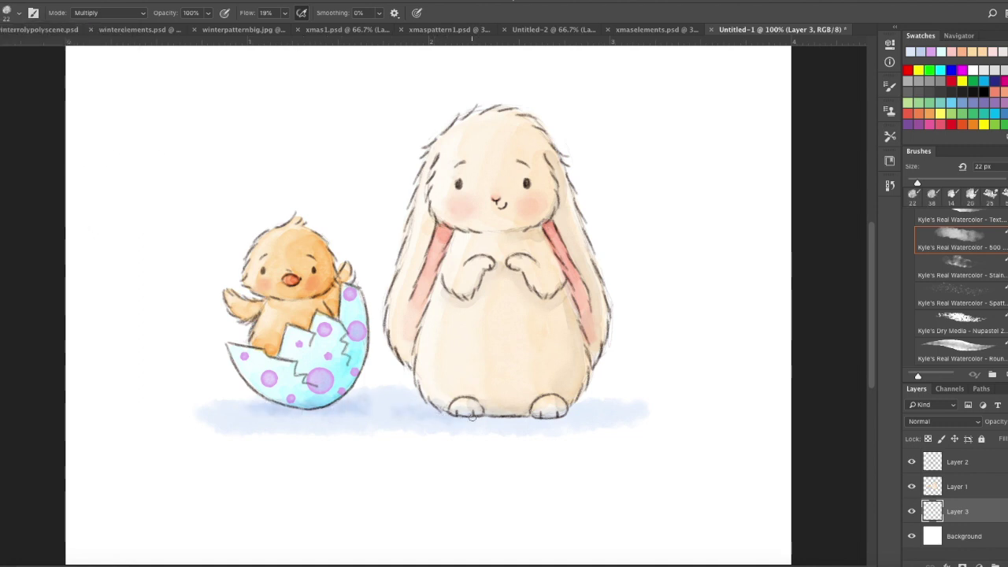
{"action": "left_click_drag", "start_coordinate": [550, 417], "coordinate": [623, 410]}
{"action": "mouse_move", "coordinate": [393, 409]}
{"action": "left_mouse_down"}
{"action": "mouse_move", "coordinate": [424, 408]}
{"action": "mouse_move", "coordinate": [416, 401]}
{"action": "mouse_move", "coordinate": [441, 410]}
{"action": "left_mouse_up"}
{"action": "mouse_move", "coordinate": [345, 406]}
{"action": "left_mouse_down"}
{"action": "mouse_move", "coordinate": [399, 407]}
{"action": "mouse_move", "coordinate": [262, 417]}
{"action": "mouse_move", "coordinate": [404, 403]}
{"action": "left_mouse_up"}
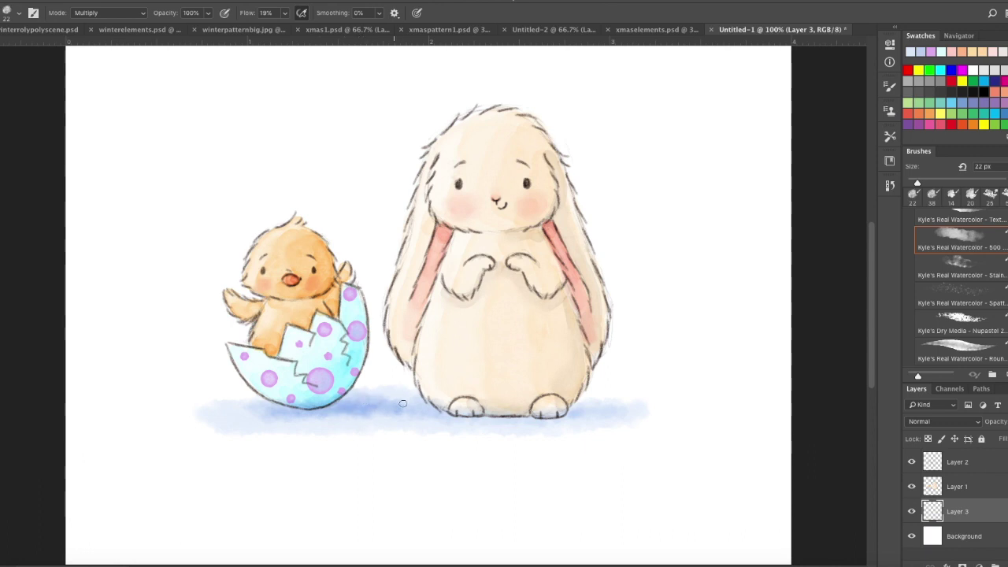
{"action": "left_click_drag", "start_coordinate": [586, 417], "coordinate": [648, 418]}
Smudge the blue ground shadow into soft edges with Kyle's Real Watercolor Soft brush at 23 px
{"action": "scroll", "coordinate": [961, 288], "scroll_direction": "down", "scroll_amount": 10}
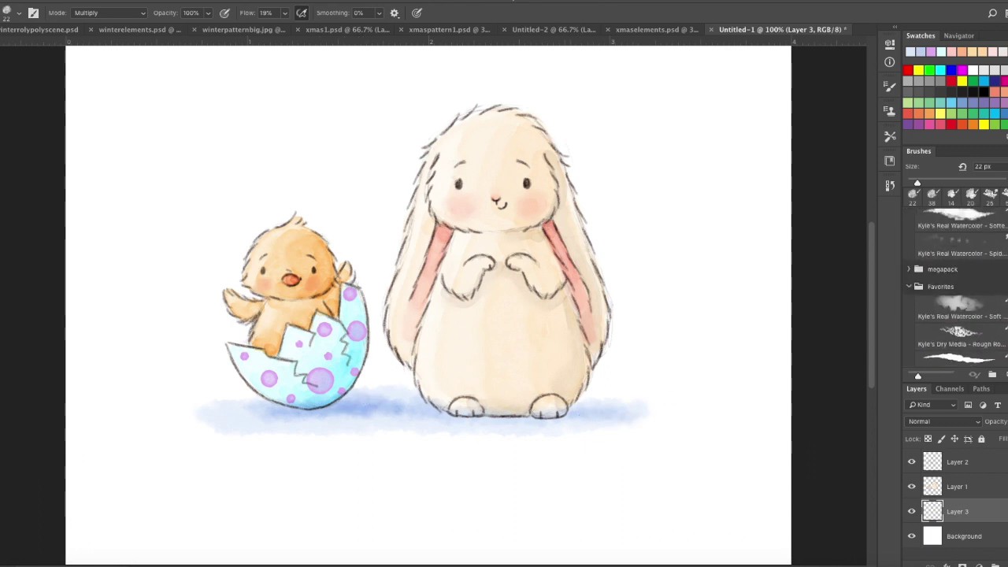
{"action": "left_click", "coordinate": [957, 324]}
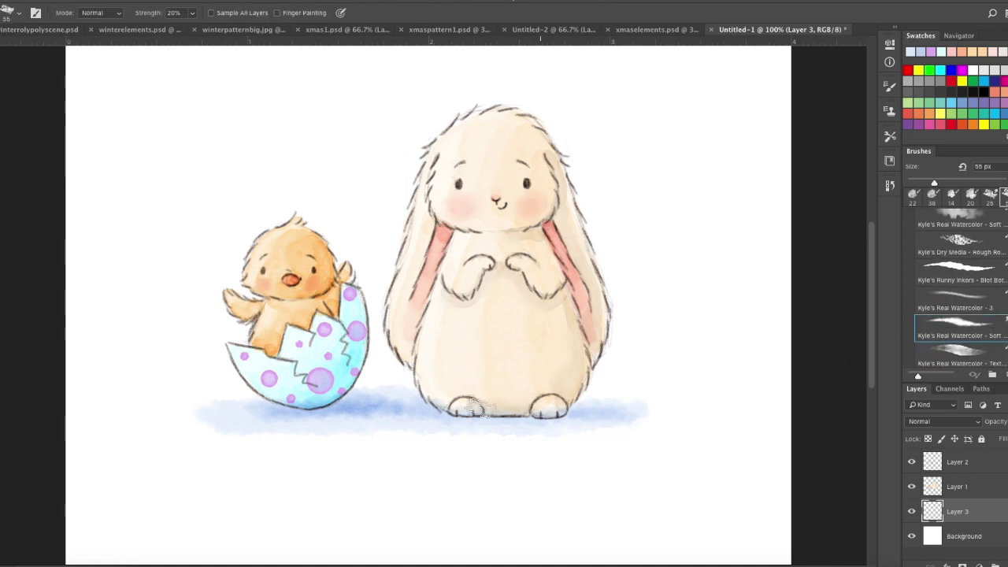
{"action": "left_click", "coordinate": [9, 13]}
{"action": "left_click_drag", "start_coordinate": [48, 51], "coordinate": [31, 51]}
{"action": "key", "text": "Return"}
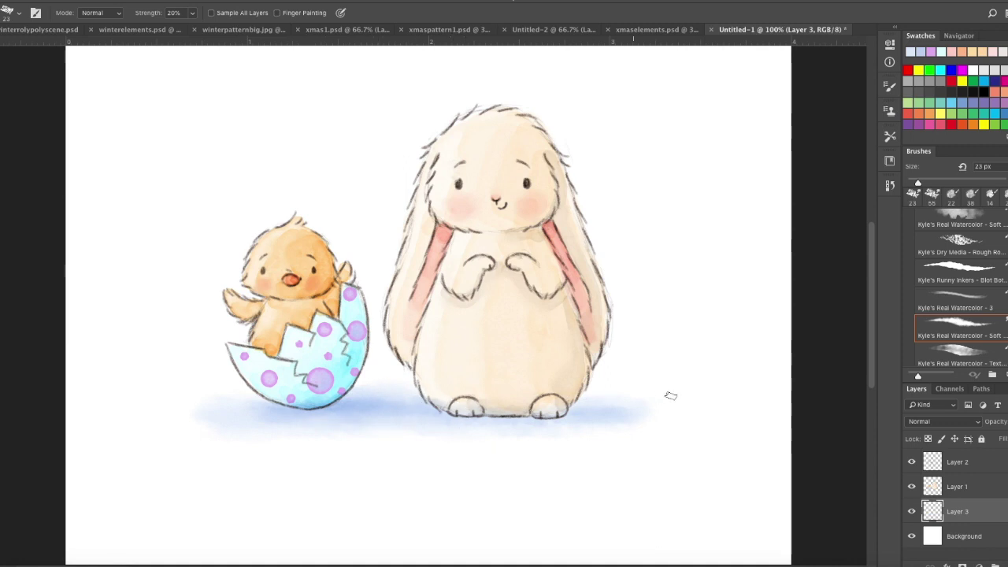
{"action": "key", "text": "ctrl+minus"}
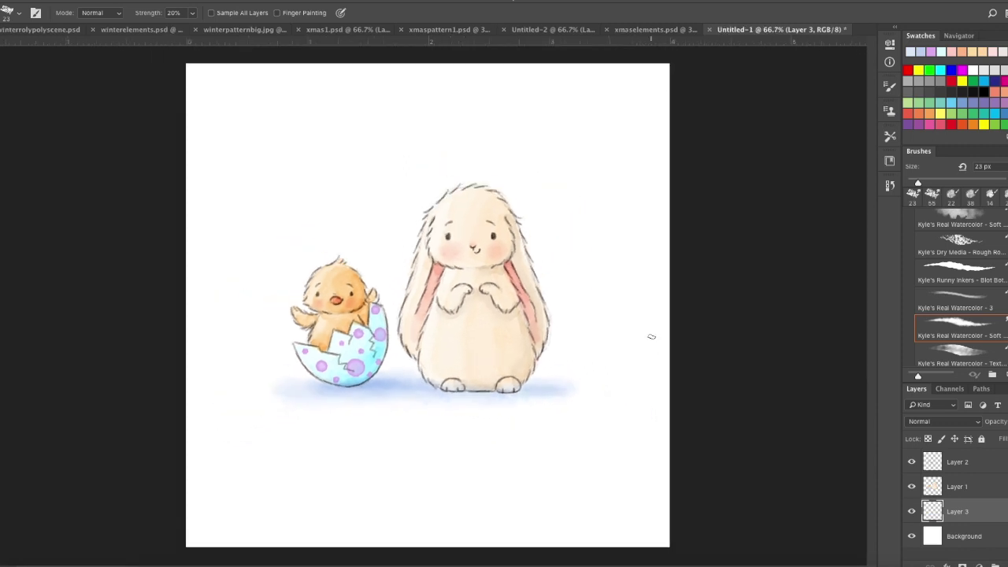